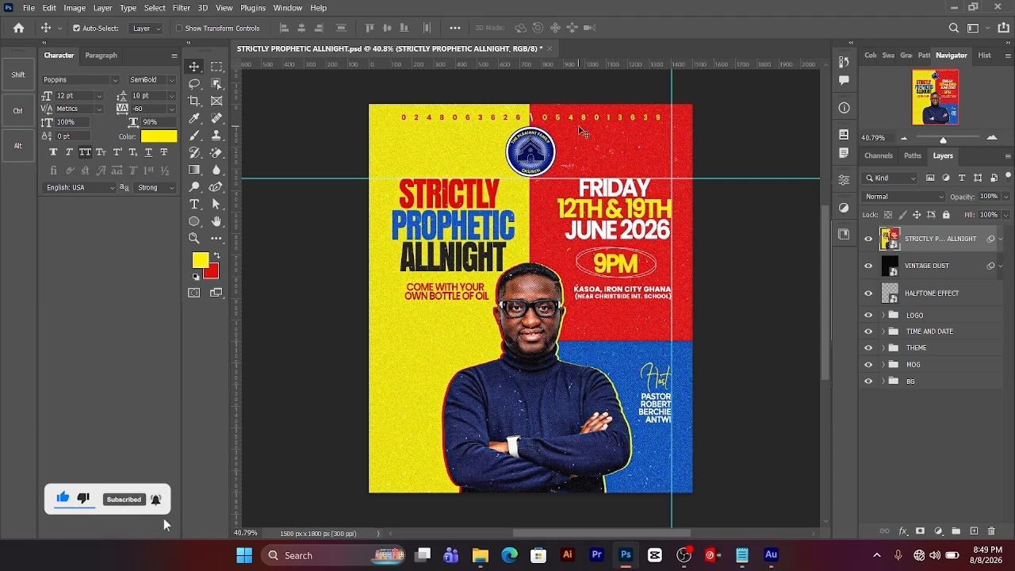
- Create a new 5 x 6 inch document at 300 pixels/inch in RGB Color with transparent background contents
left_click(24, 8)
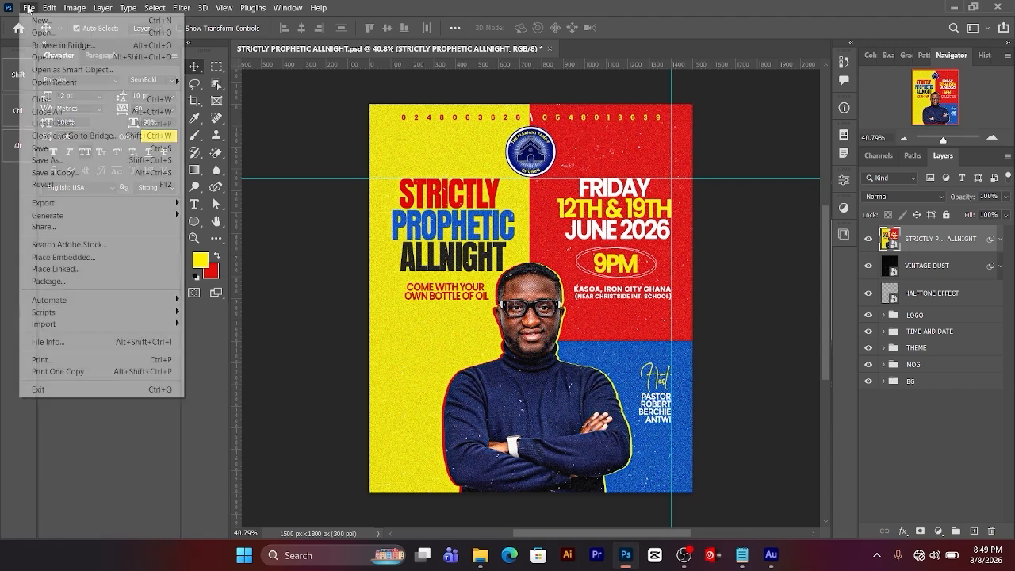
left_click(40, 22)
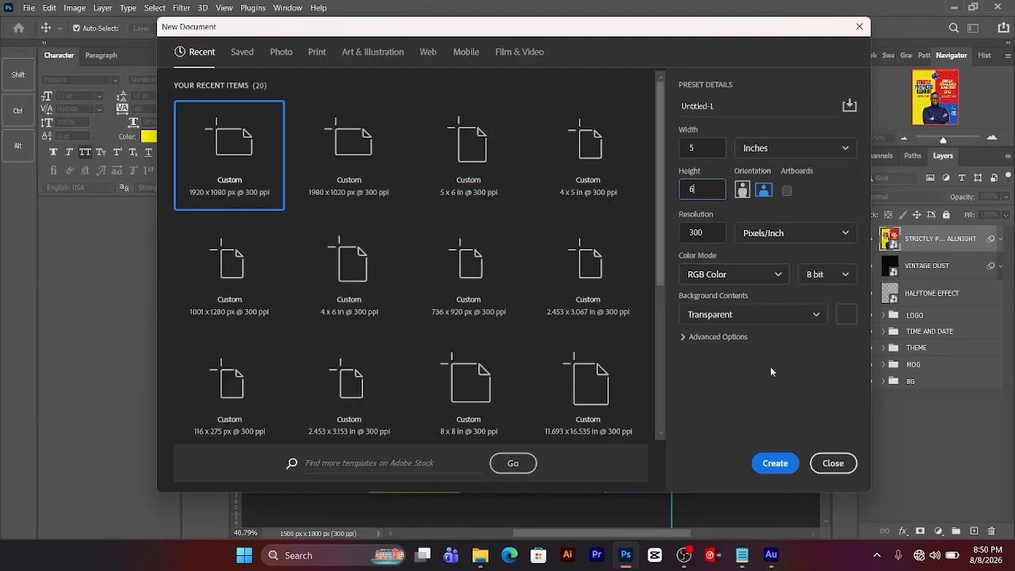
left_click(767, 456)
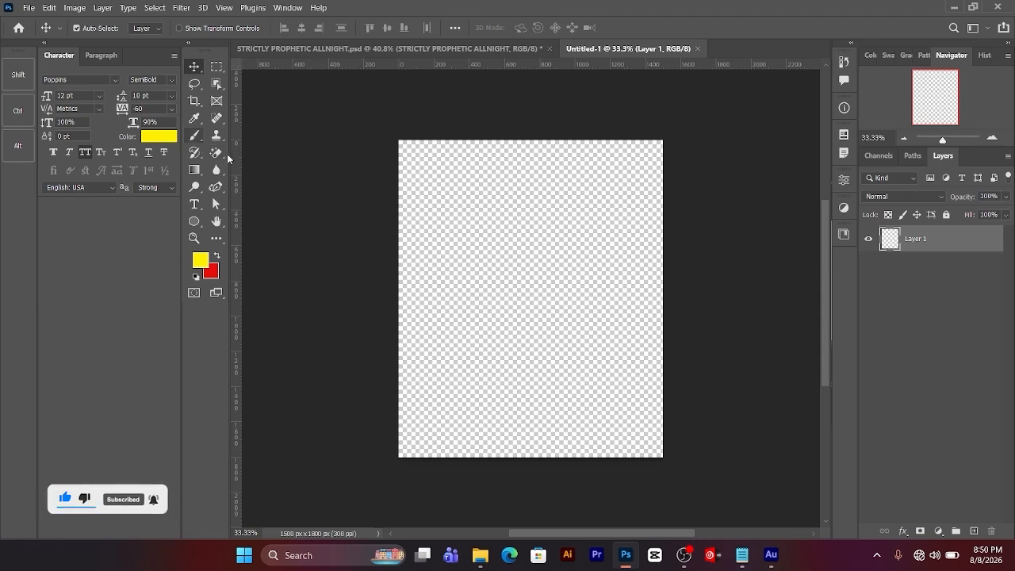
- Draw a rectangle shape about 860 x 2014 px covering the left half of the canvas and overrunning its edges
left_click(198, 225)
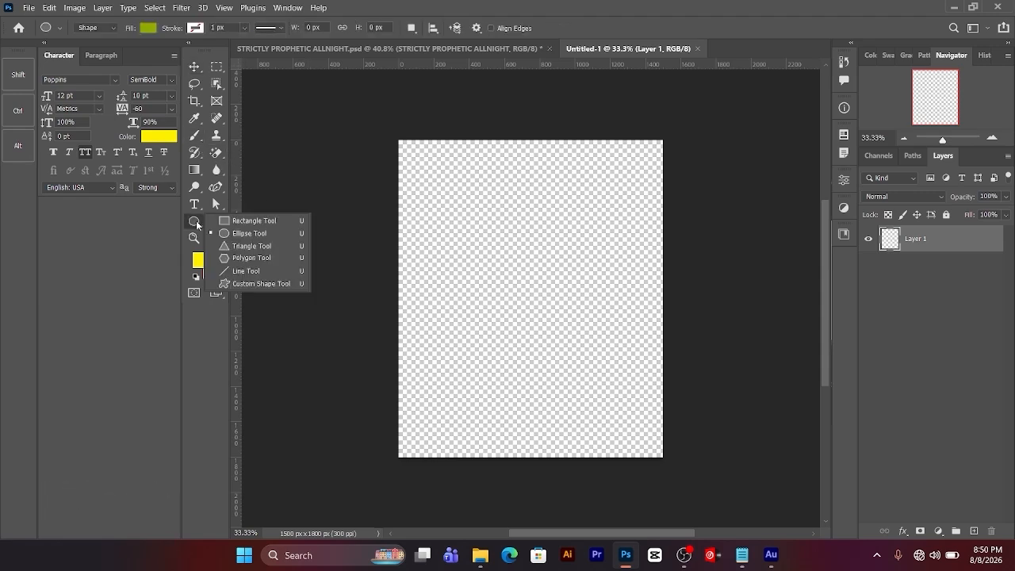
left_click(255, 222)
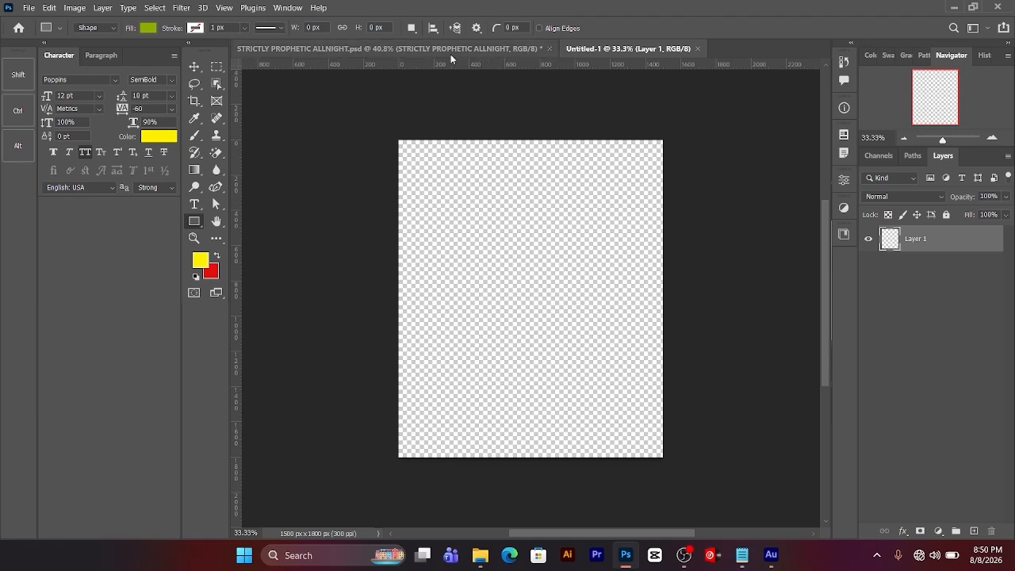
left_click_drag(373, 124, 524, 478)
key("Return")
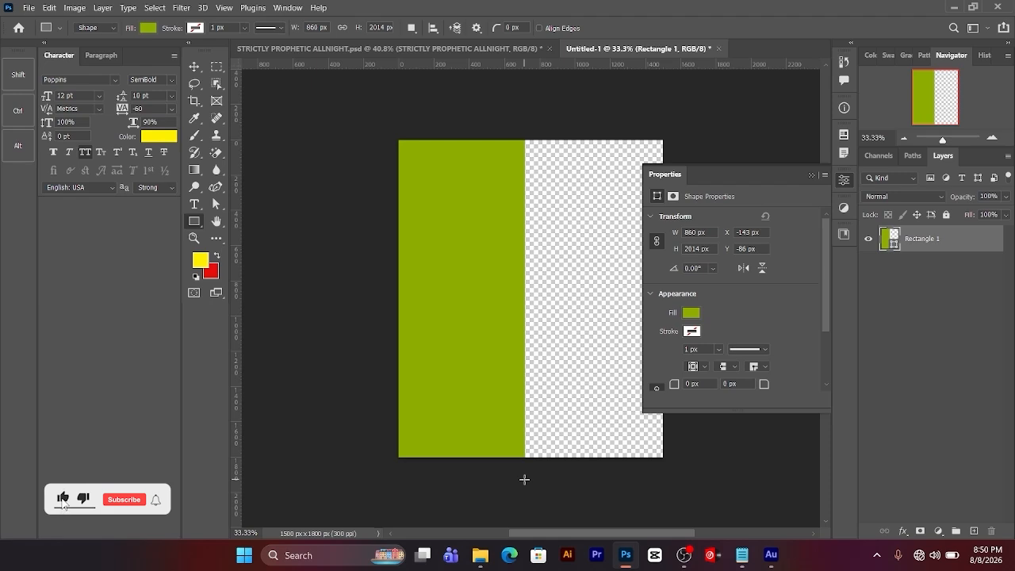
- Set the rectangle's fill to the yellow fff000
left_click(691, 313)
left_click(825, 326)
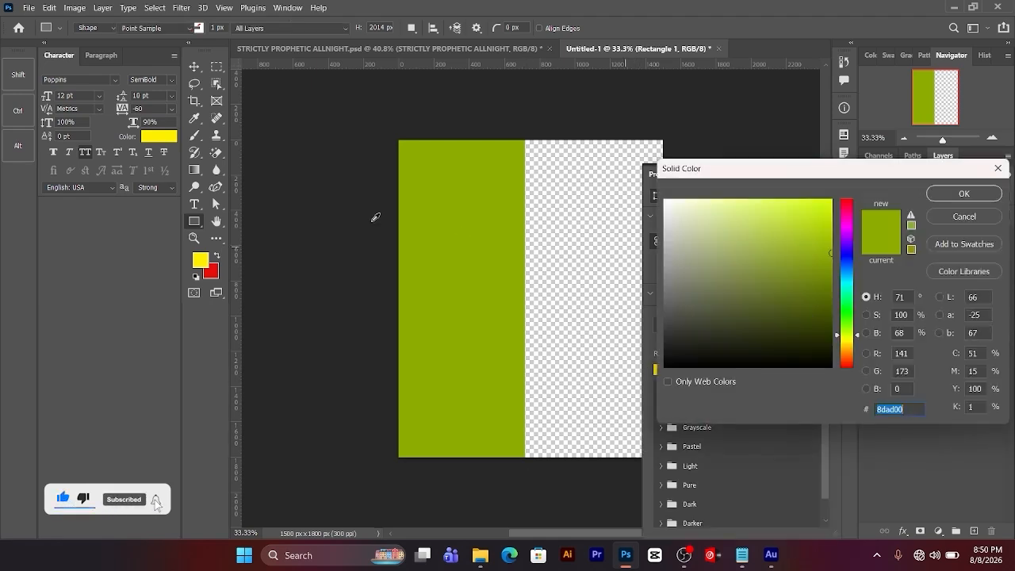
type("fff000")
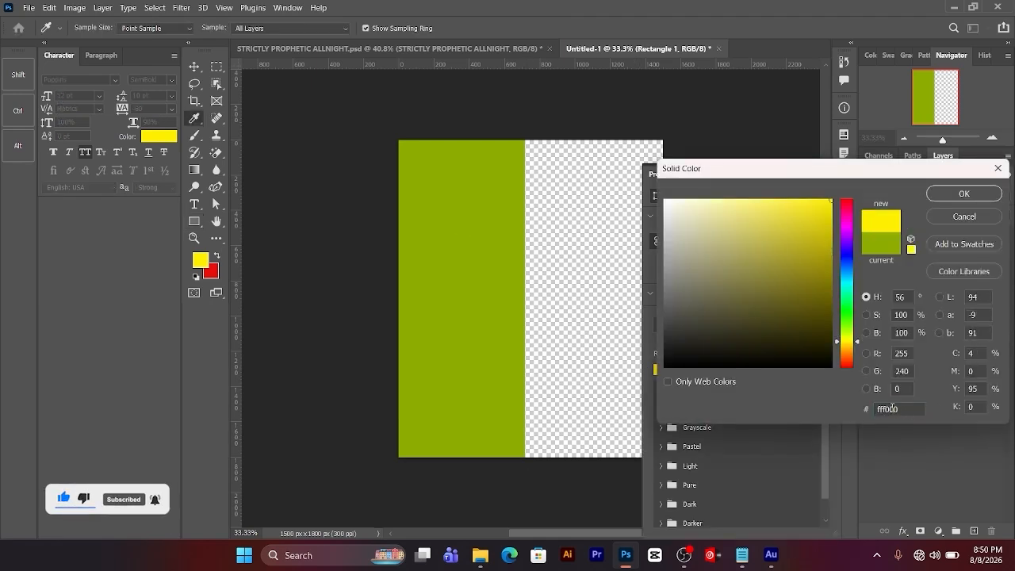
left_click(964, 195)
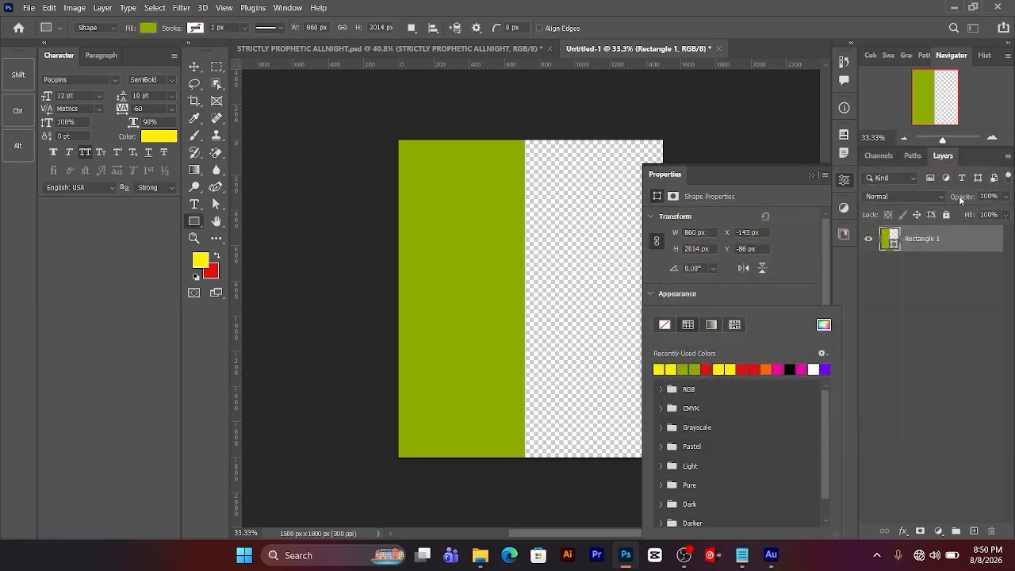
left_click(812, 176)
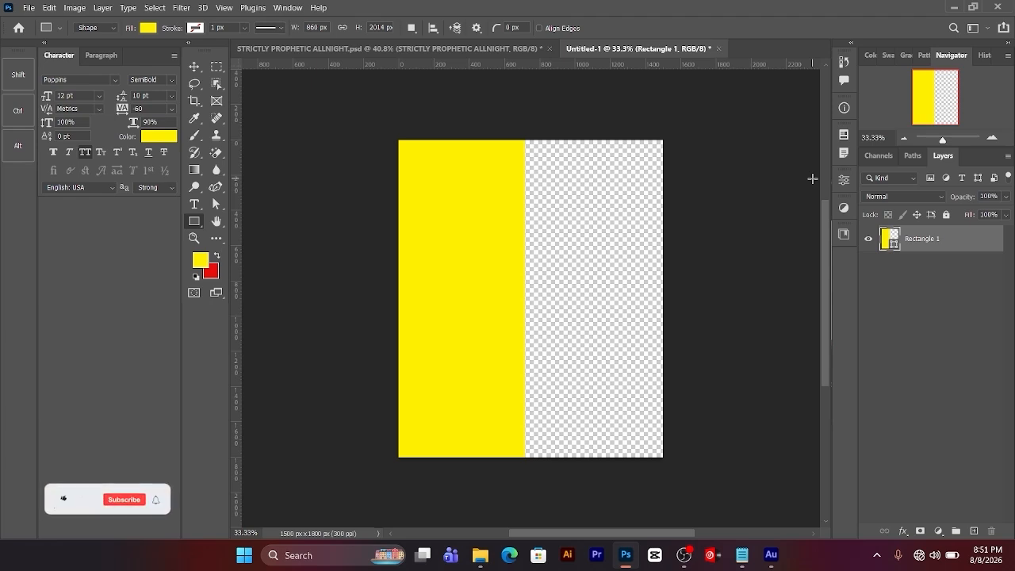
- Align the yellow rectangle's right edge with the canvas centre and place a duplicate beside it over the right half
key("v")
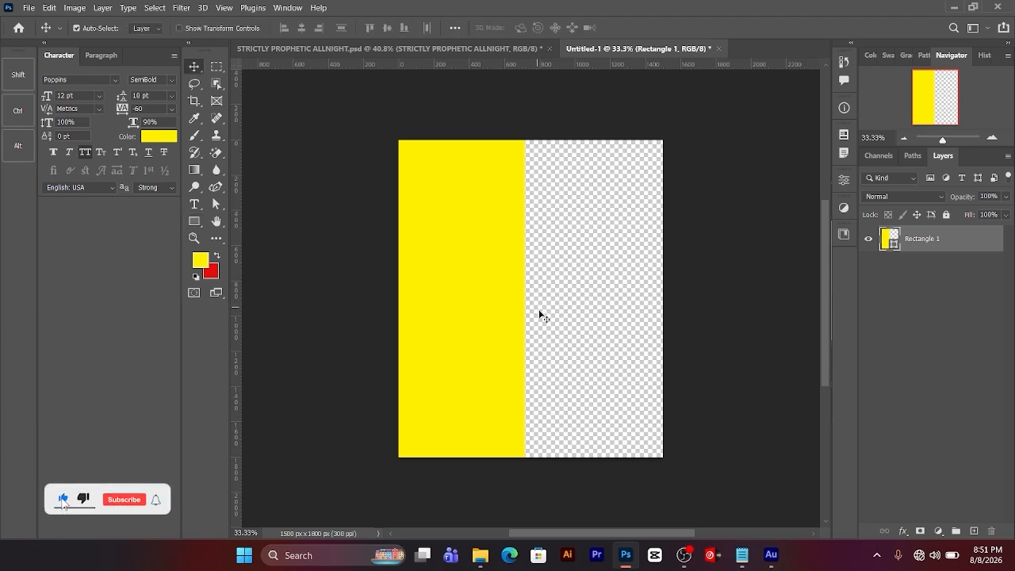
left_click_drag(512, 318, 516, 319)
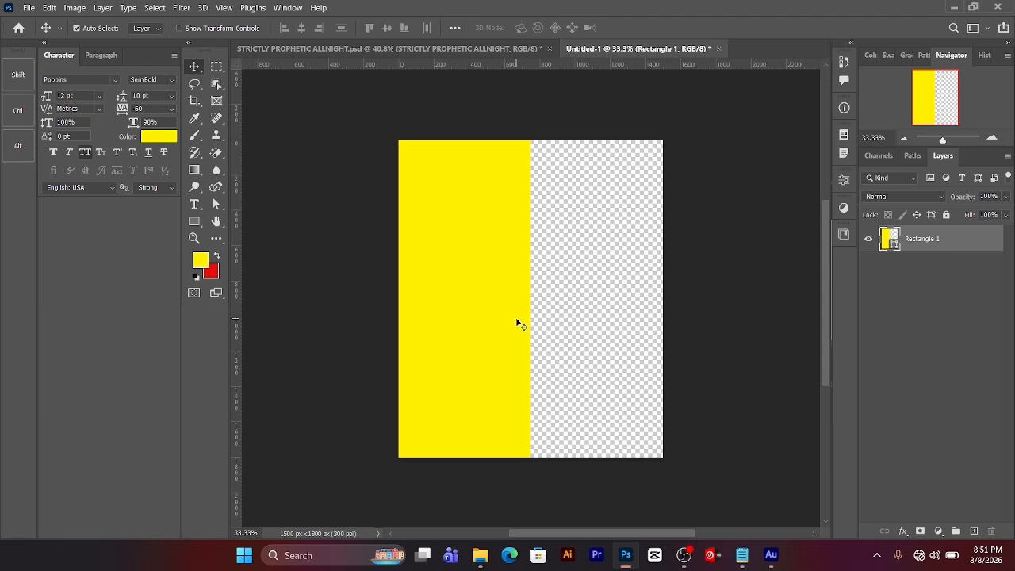
left_click_drag(516, 320, 673, 325)
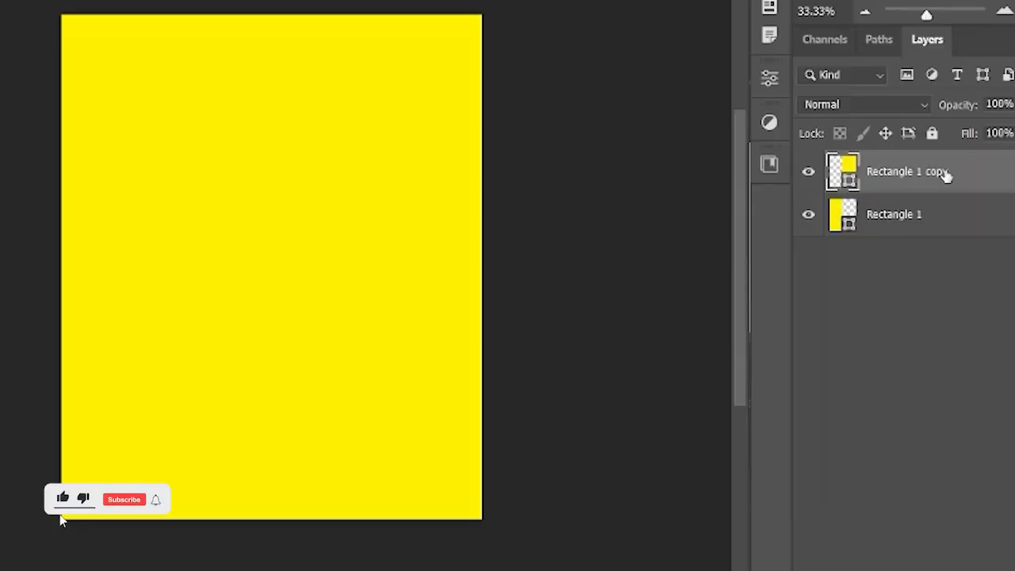
- Set the fill of the duplicated rectangle on the right half to the red e80f0d
left_click(767, 79)
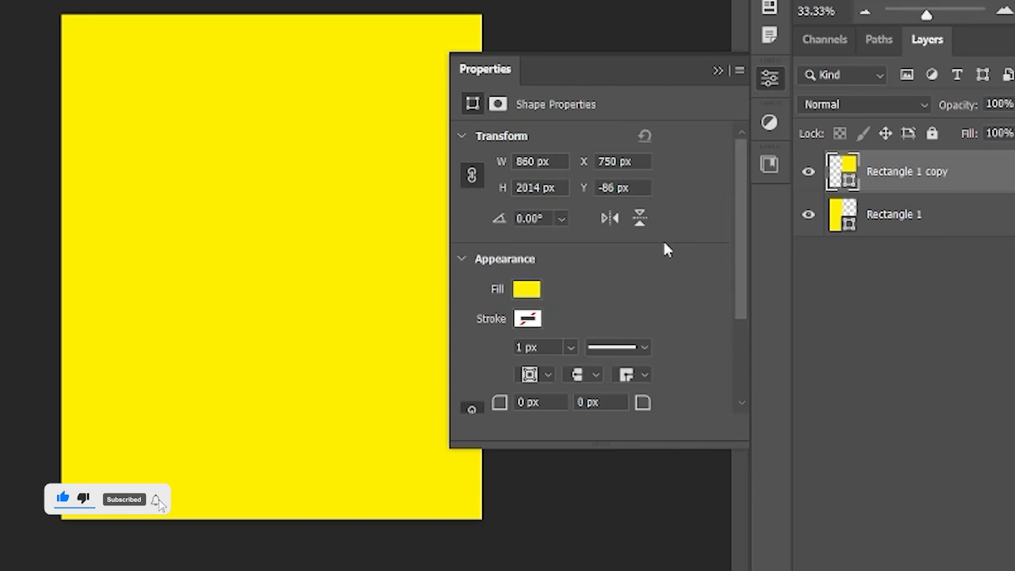
left_click(529, 290)
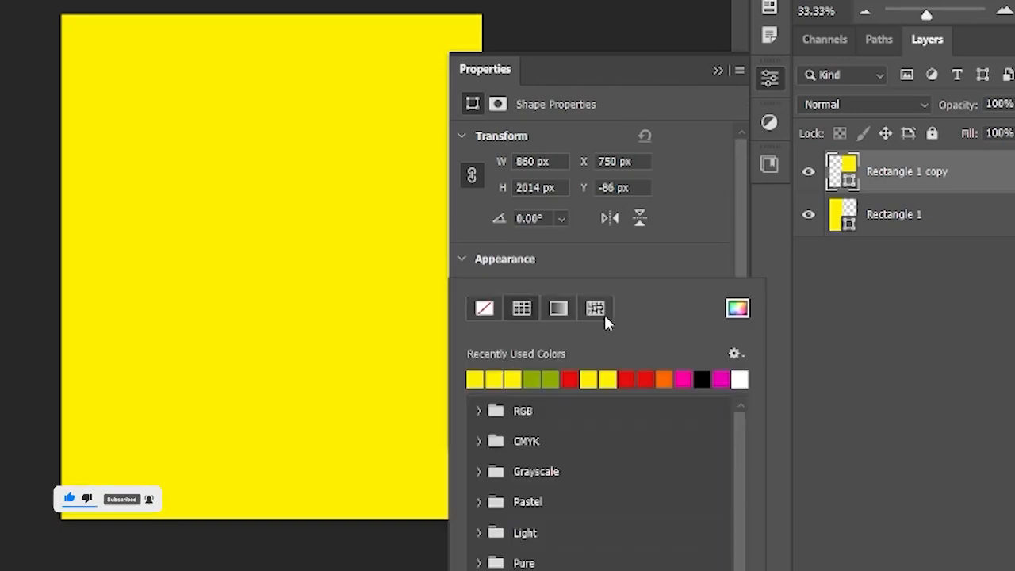
left_click(737, 309)
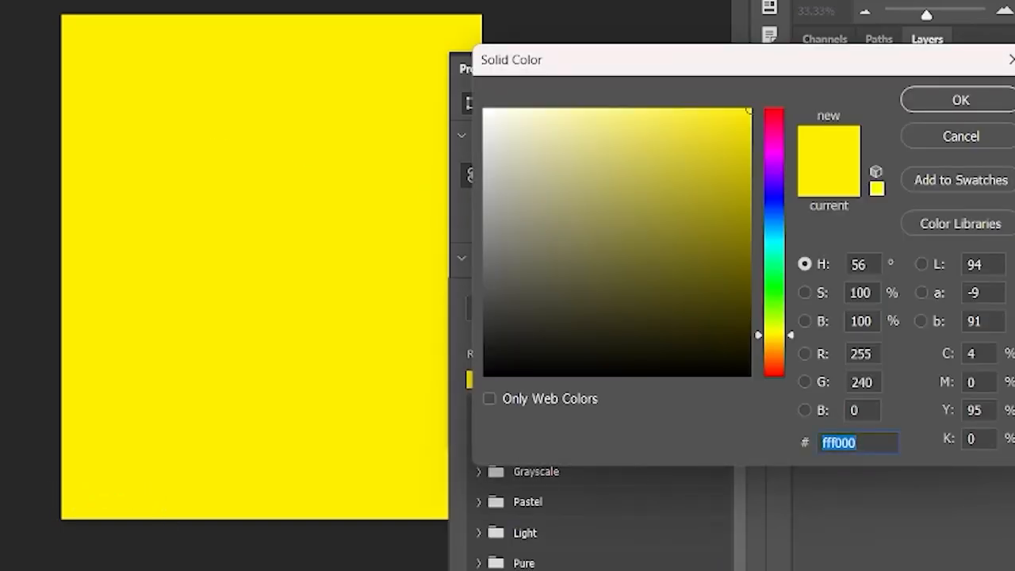
type("e80f0d")
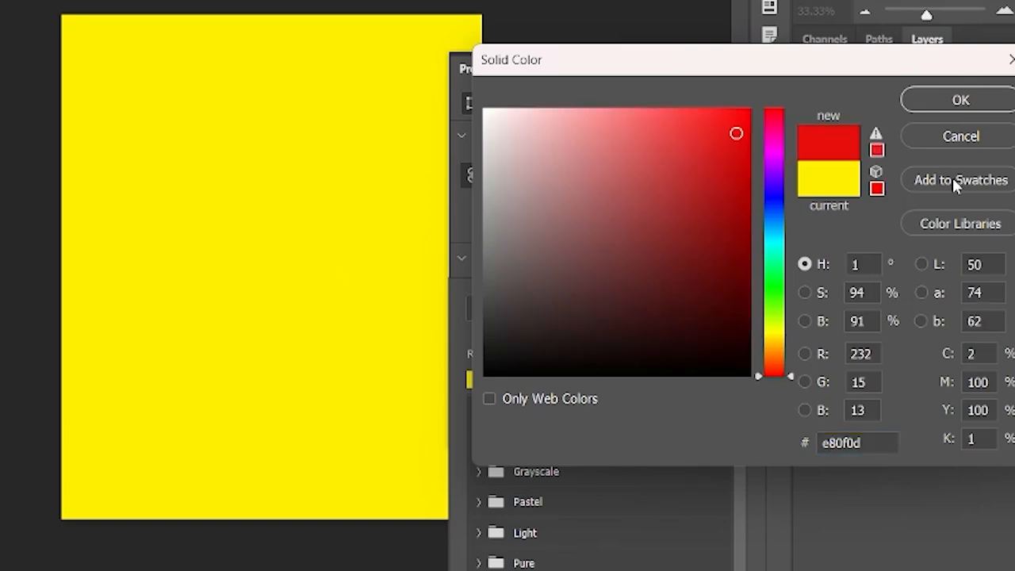
left_click(976, 111)
left_click_drag(341, 570, 332, 570)
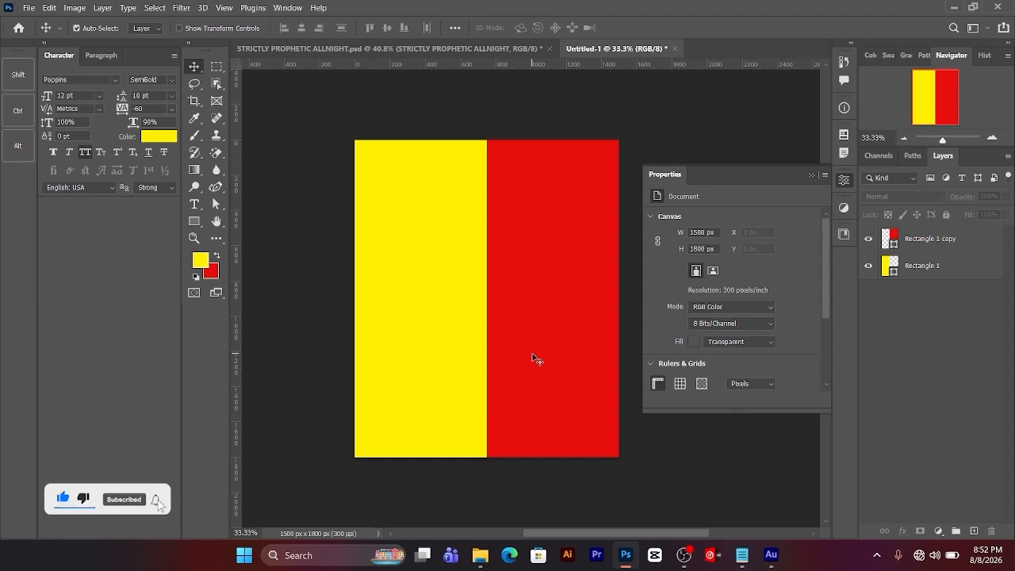
- Duplicate the red rectangle and shrink the copy from its top edge to about 886 px high over the lower right
left_click(967, 246)
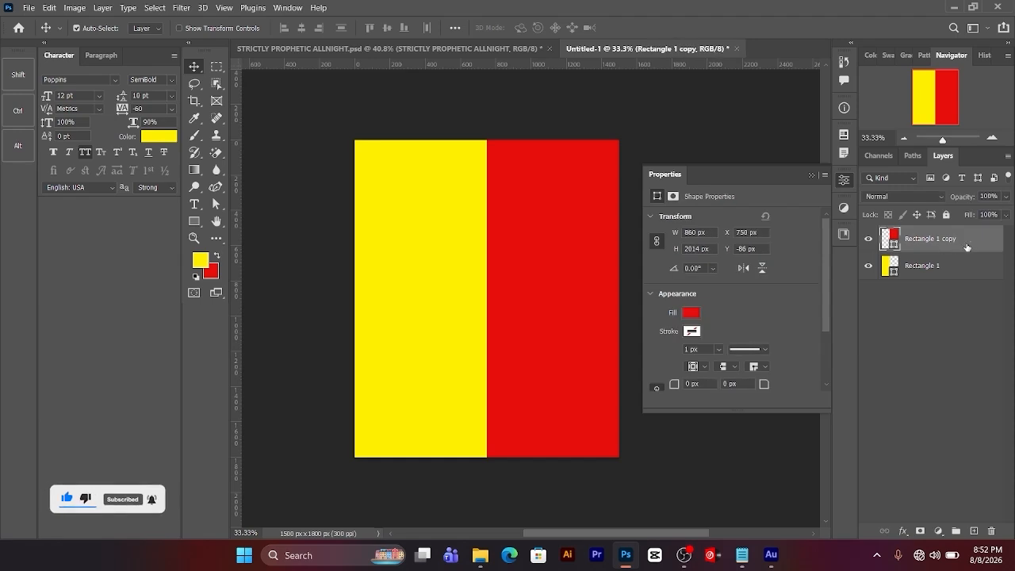
key("ctrl+j")
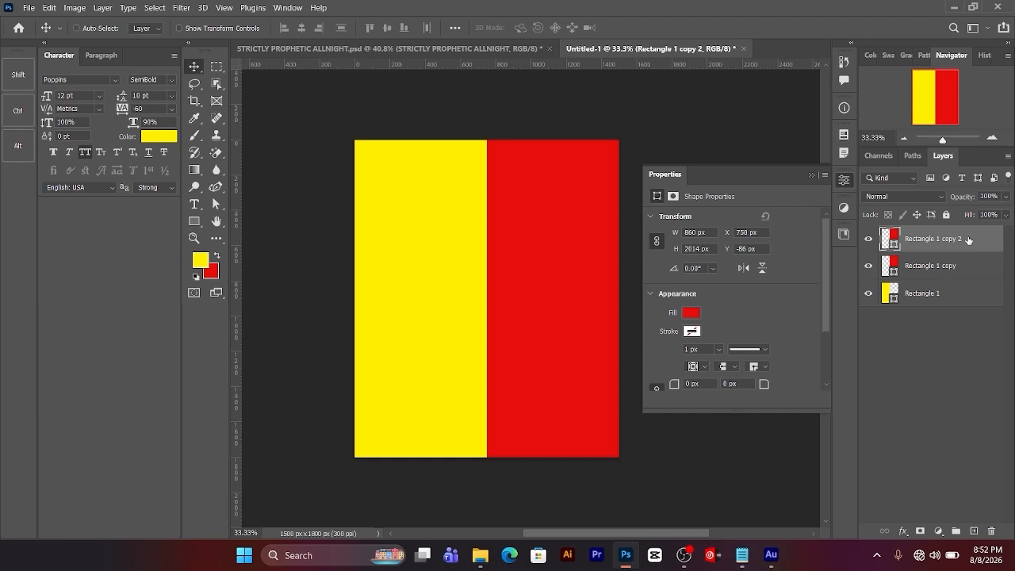
key("ctrl+t")
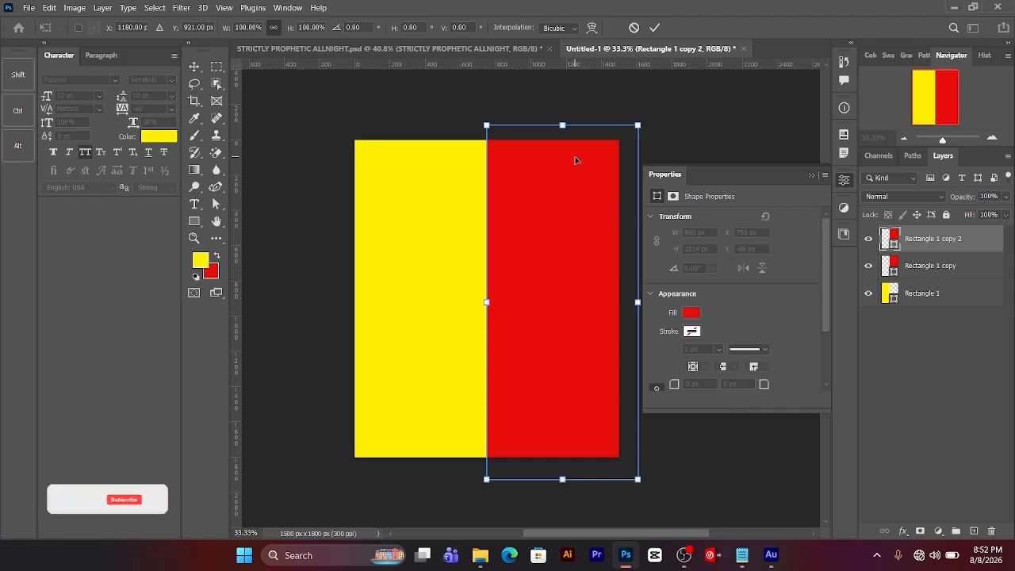
left_click_drag(562, 125, 568, 326)
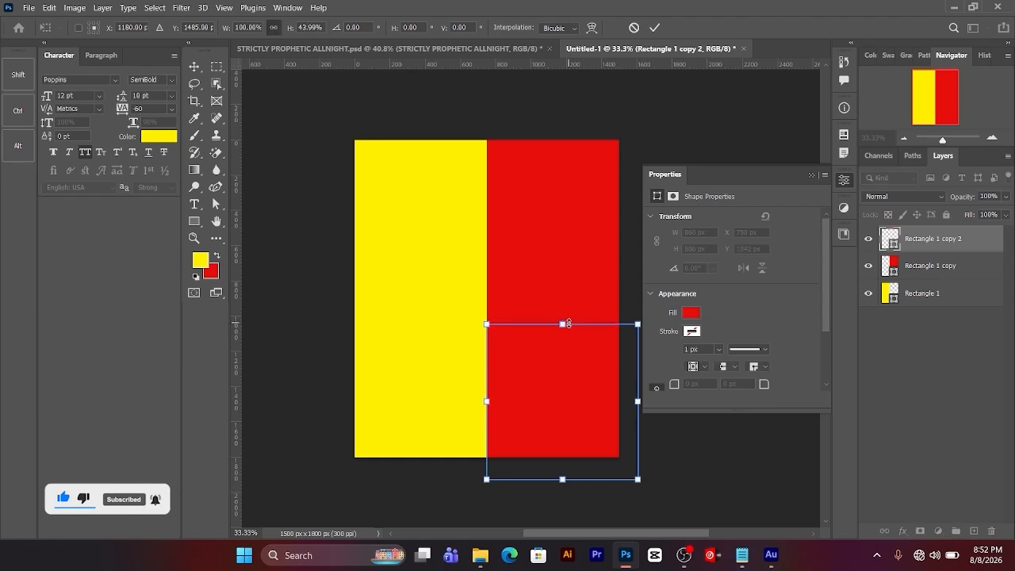
key("Return")
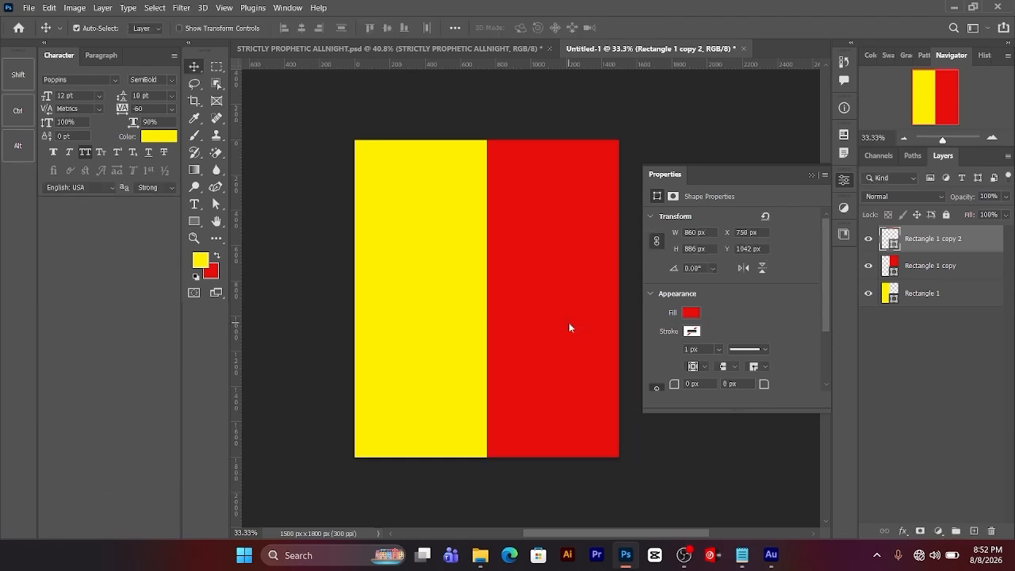
- Set the shortened lower-right rectangle's fill to the blue 0358c0 and deselect it
left_click(691, 312)
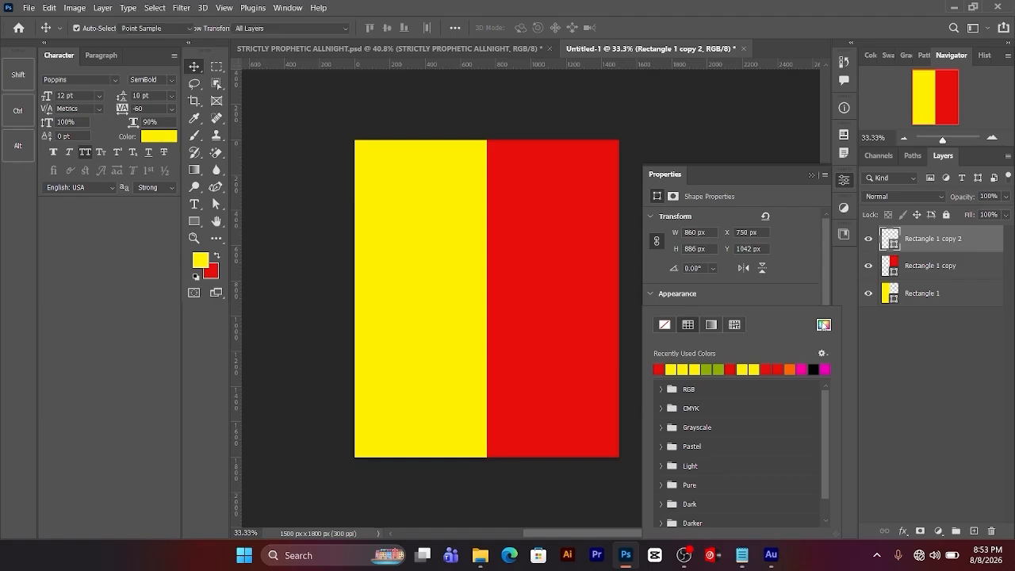
left_click(824, 324)
type("0358c0")
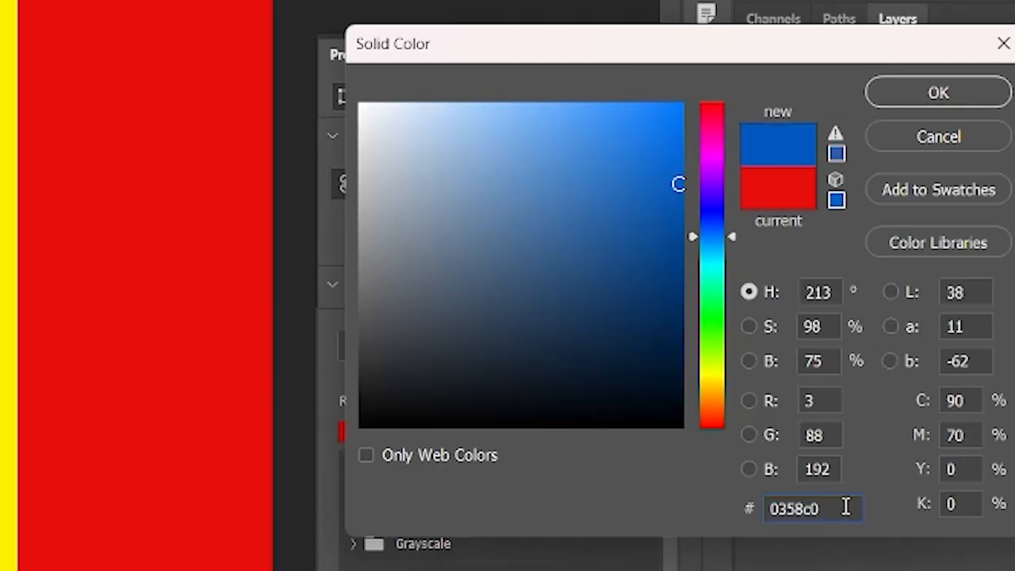
left_click(951, 91)
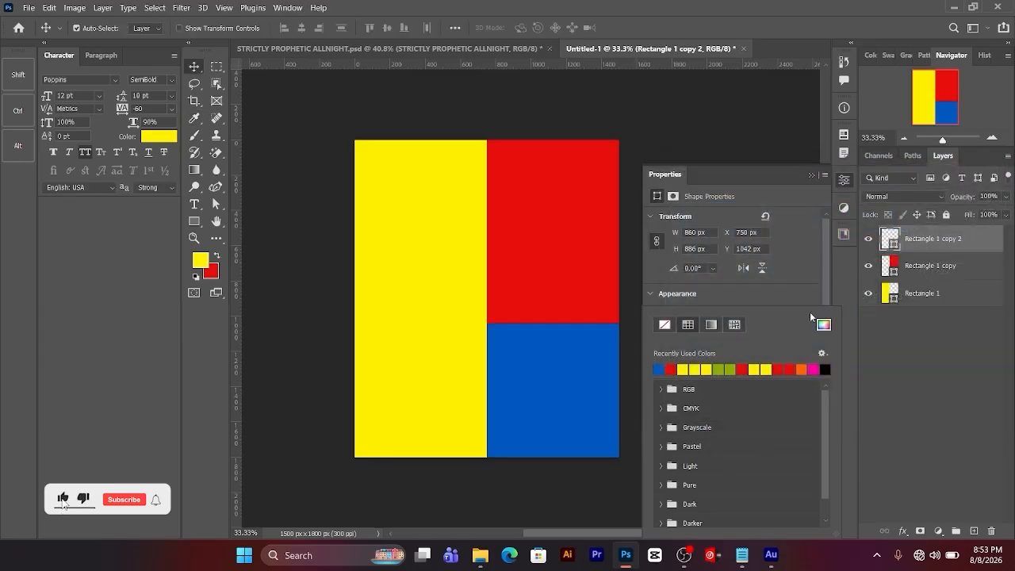
left_click(858, 347)
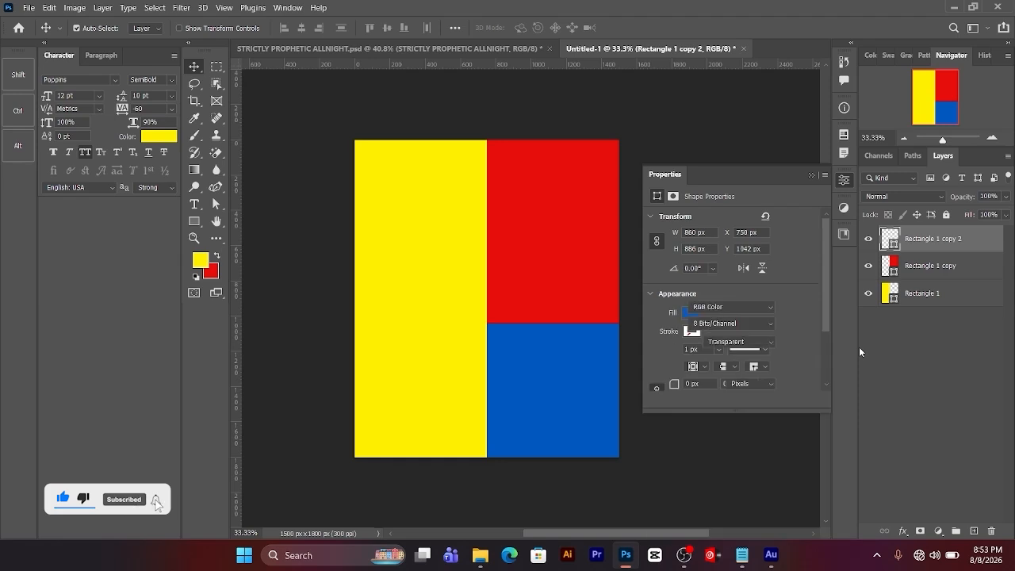
left_click(859, 346)
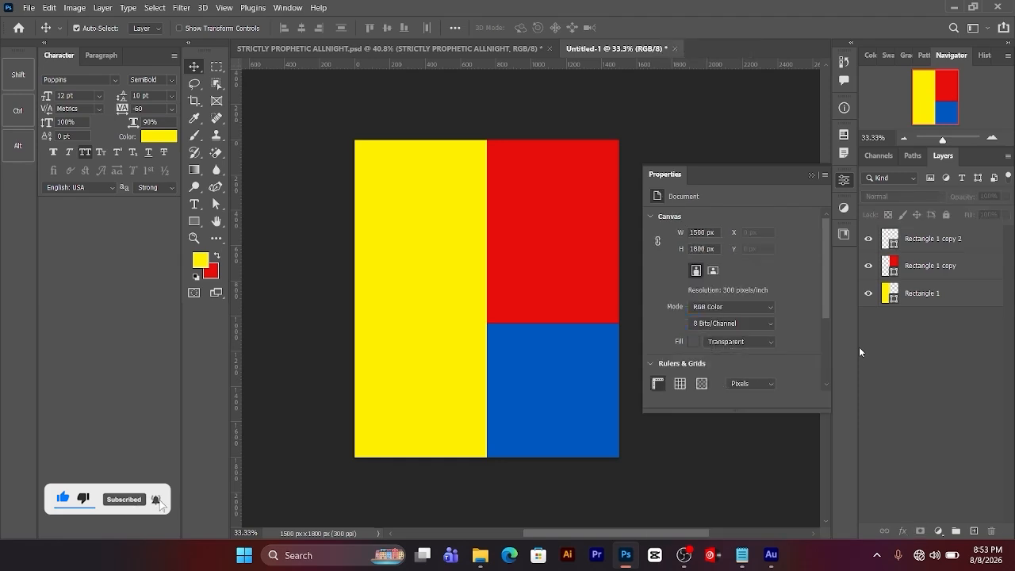
- Convert the yellow, red and blue rectangle layers each to a smart object
left_click(961, 301)
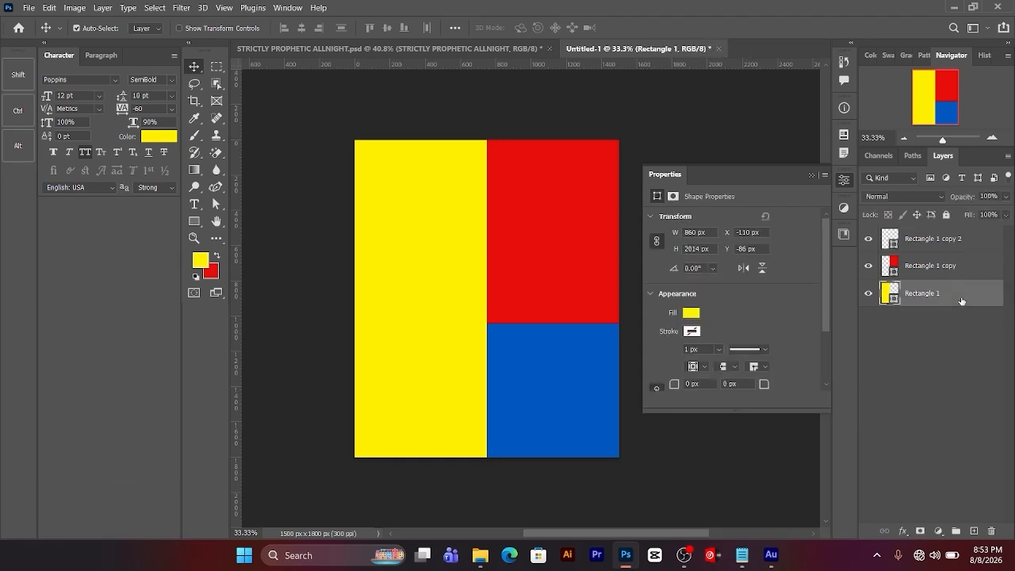
right_click(961, 301)
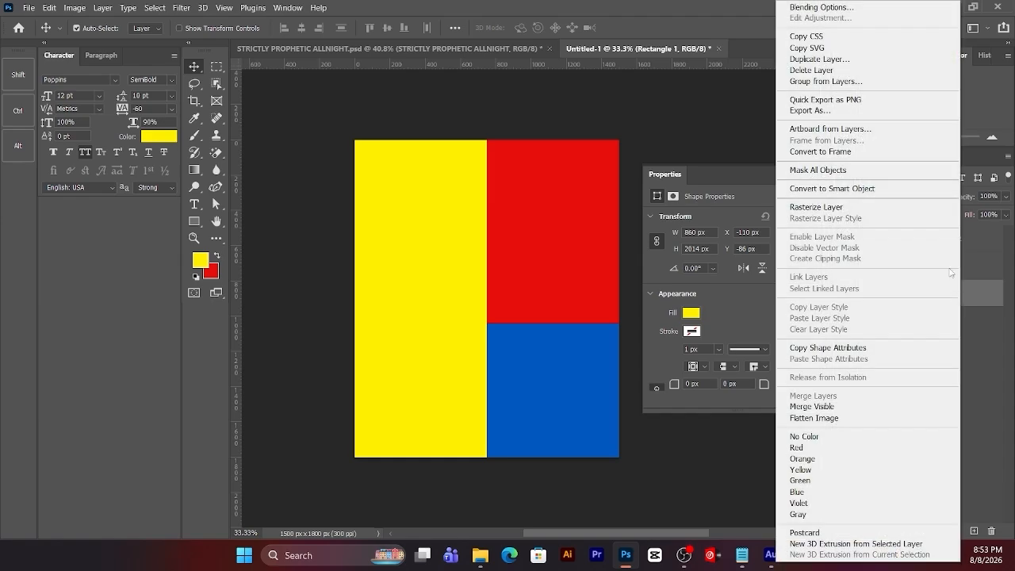
left_click(916, 192)
right_click(912, 237)
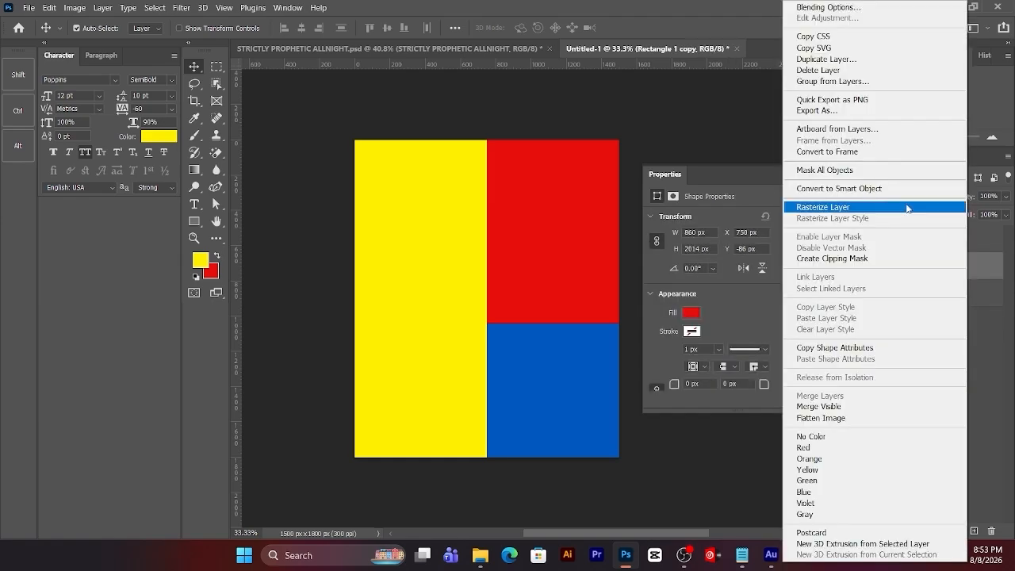
left_click(906, 191)
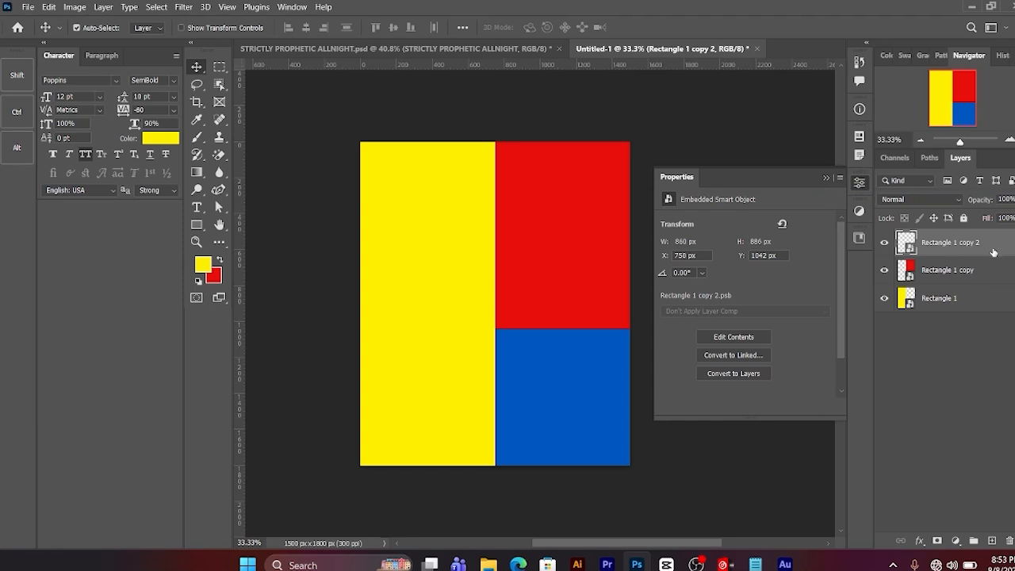
- Apply the Filter Gallery's Grain effect to the yellow Rectangle 1 layer and collapse its smart filter list
left_click(996, 309)
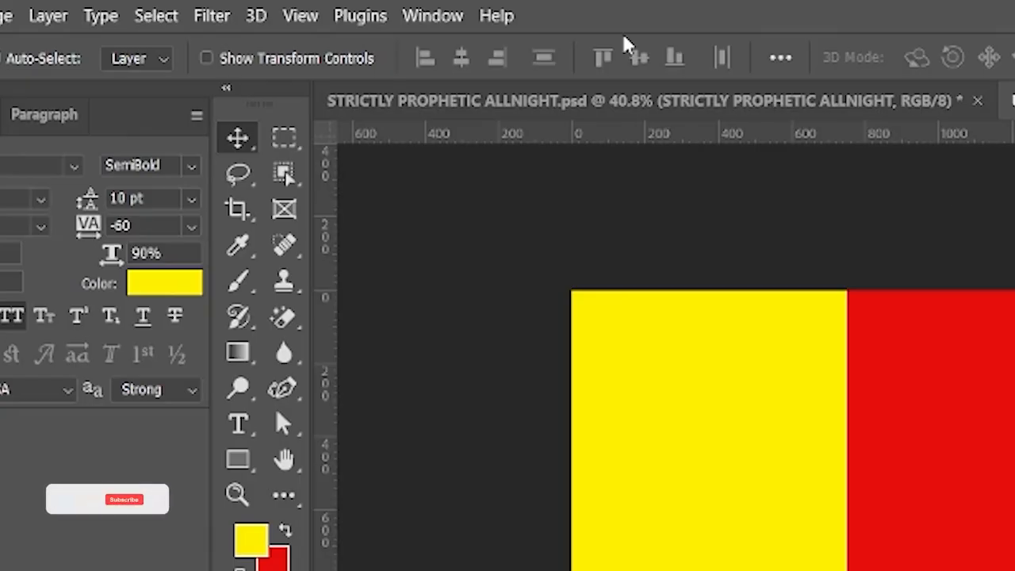
left_click(212, 18)
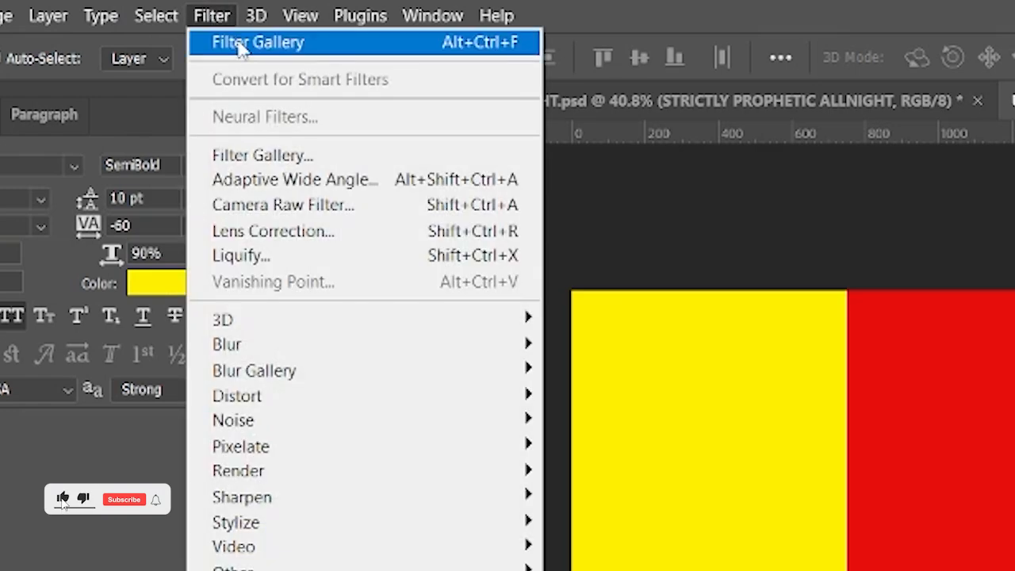
left_click(293, 156)
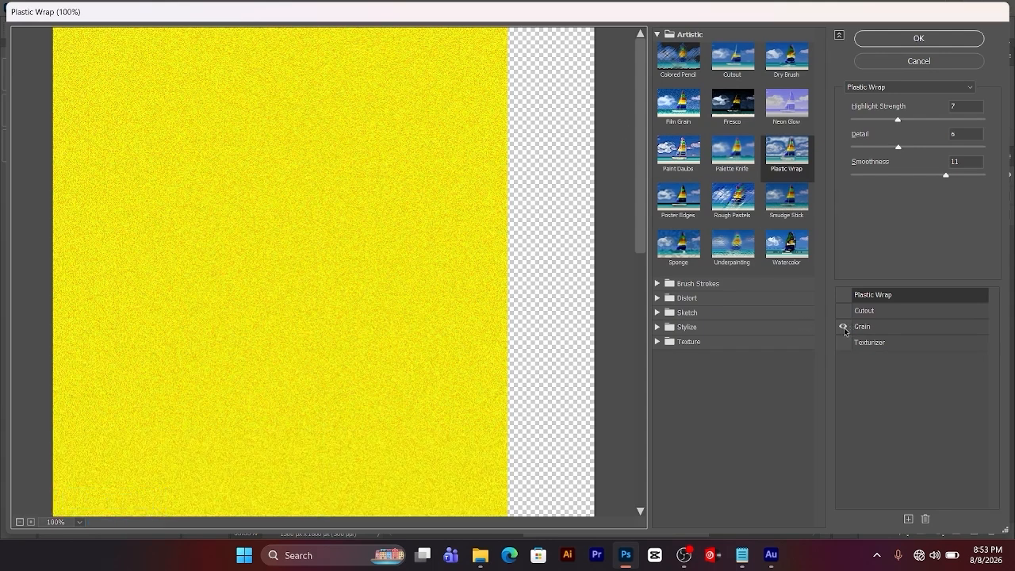
left_click(658, 34)
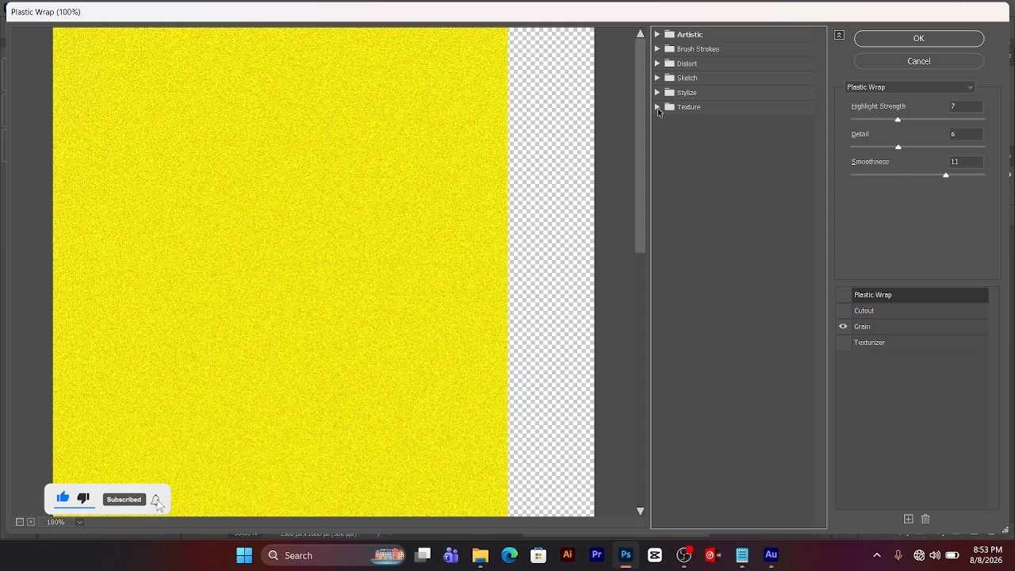
left_click(657, 107)
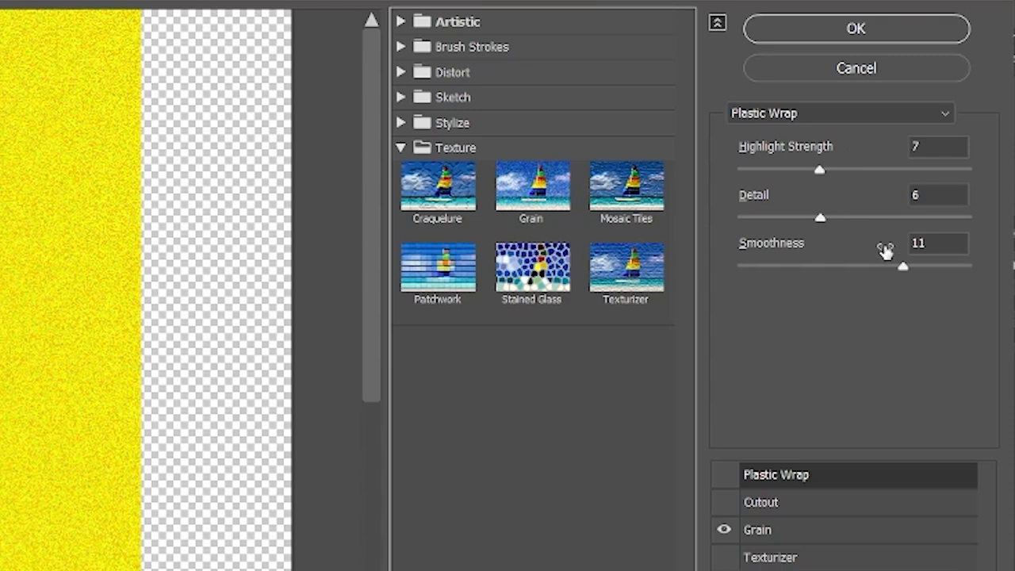
left_click(885, 34)
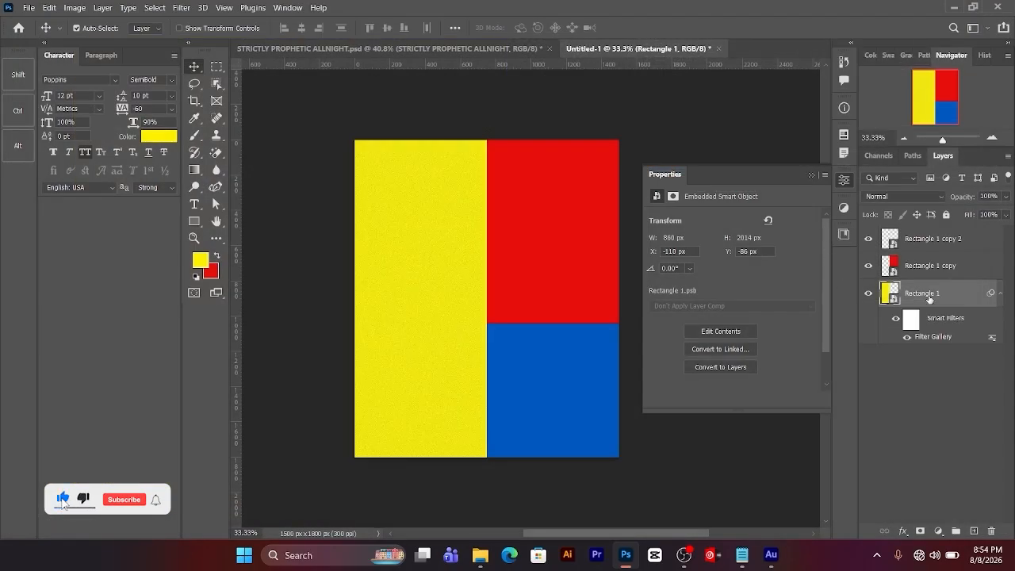
left_click(1000, 293)
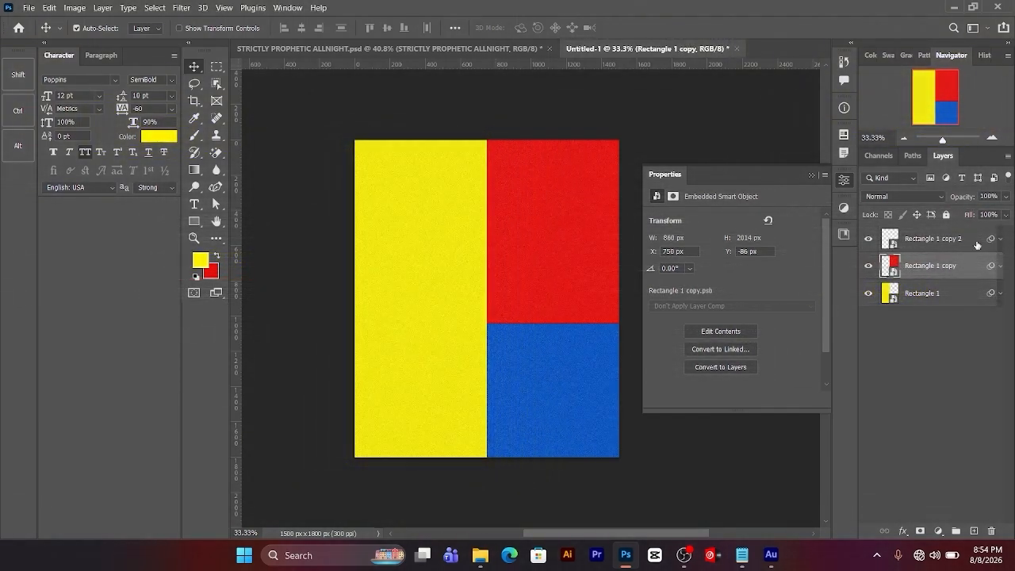
- Group the three rectangle layers and name the group BACKGROUND
left_click(977, 244)
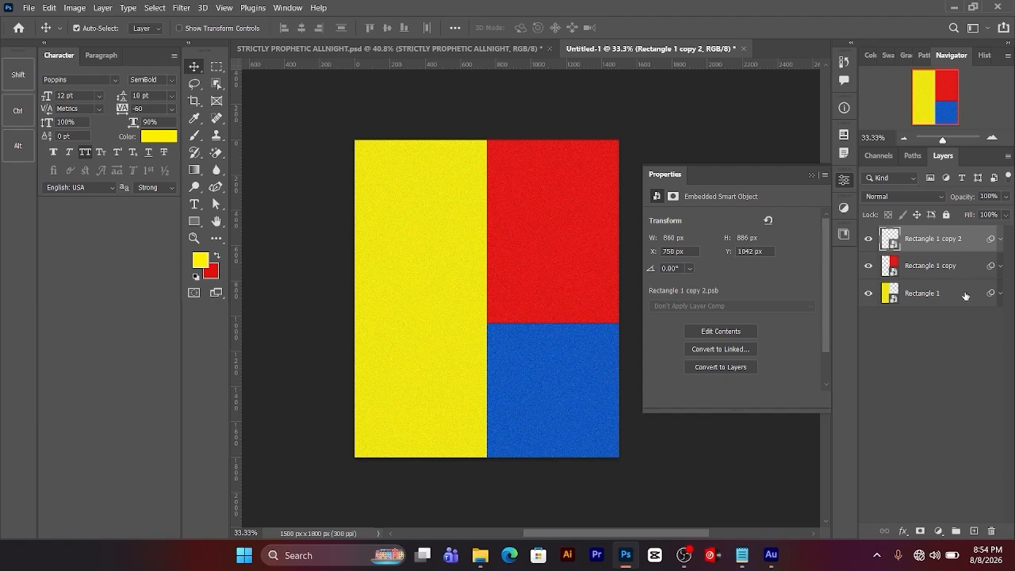
key("ctrl+alt+a")
key("ctrl+g")
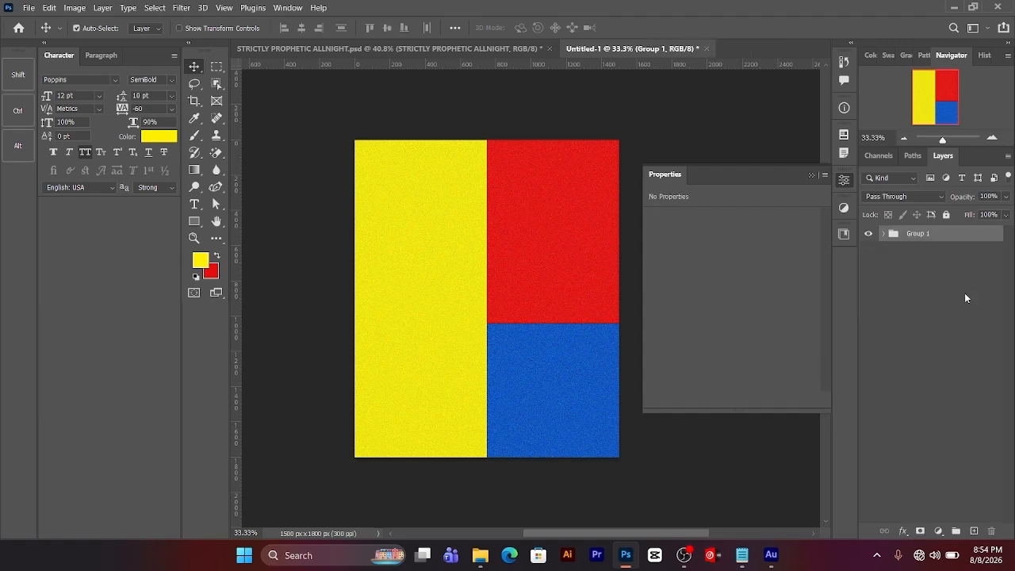
double_click(917, 233)
type("BACKGROUNG")
key("Return")
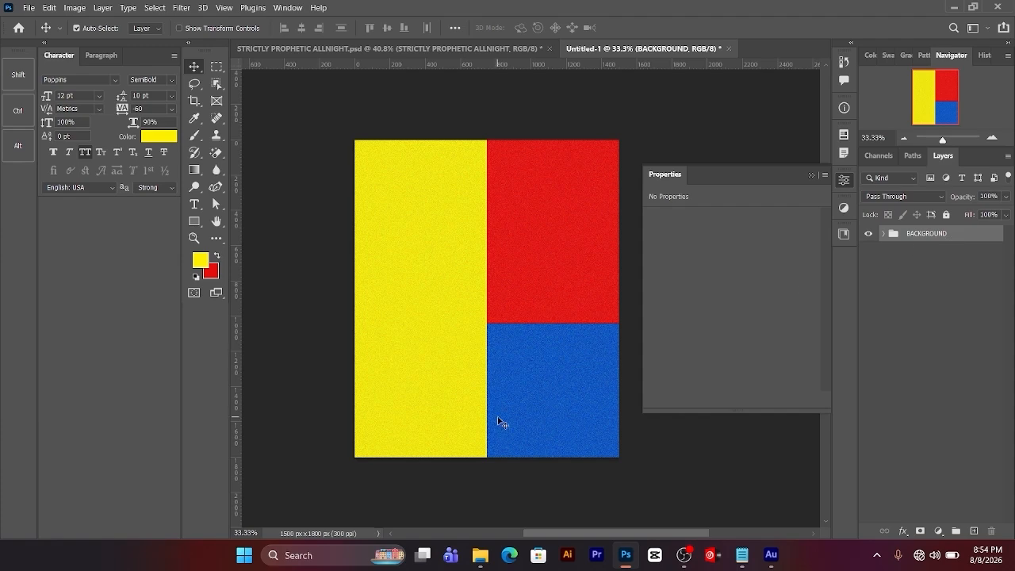
- Place the MOG portrait from File Explorer's STRICTLY PROPHETIC RESOURCES folder into the flyer at 100% scale
left_click(478, 555)
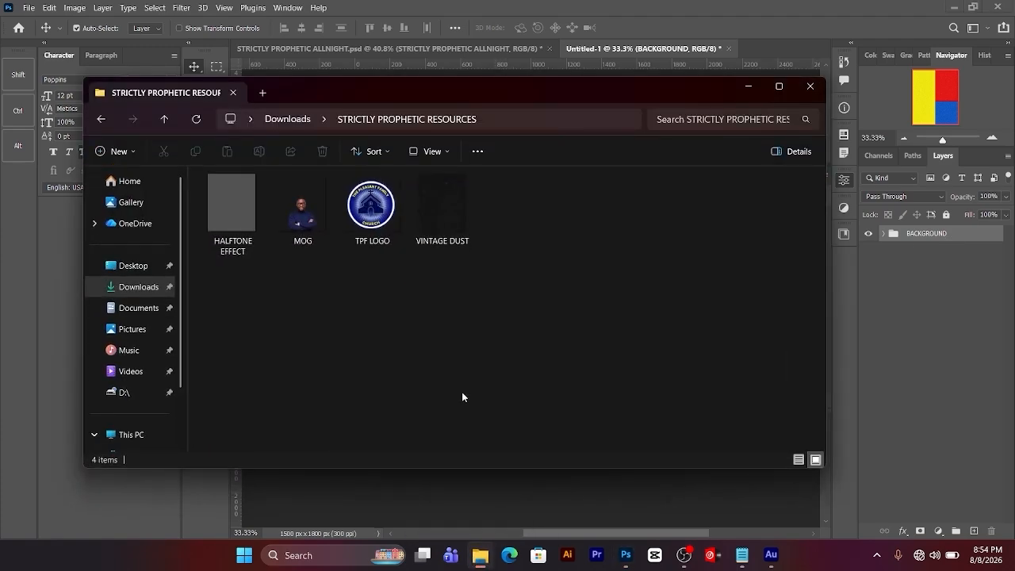
left_click(315, 218)
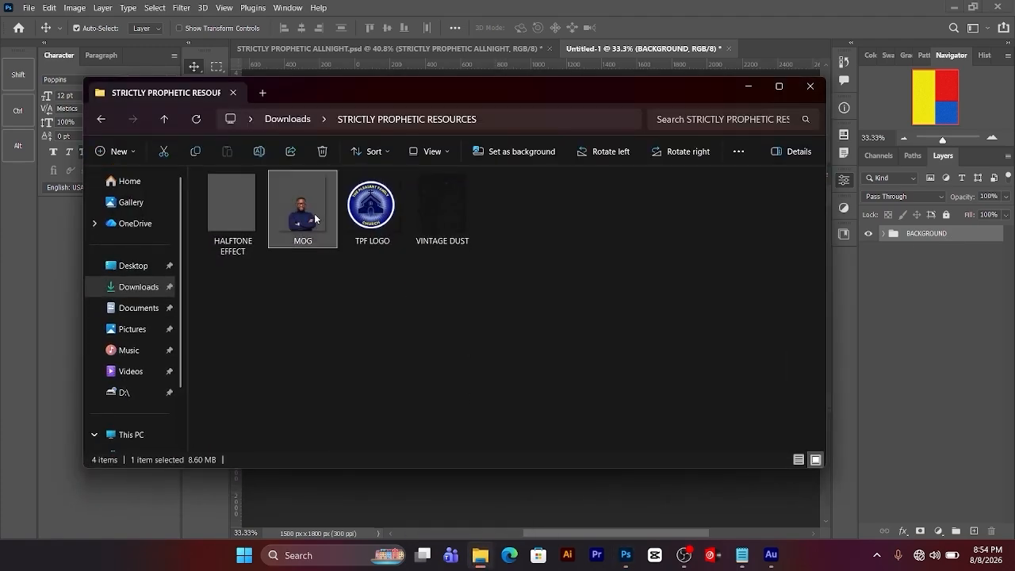
left_click_drag(315, 213, 527, 439)
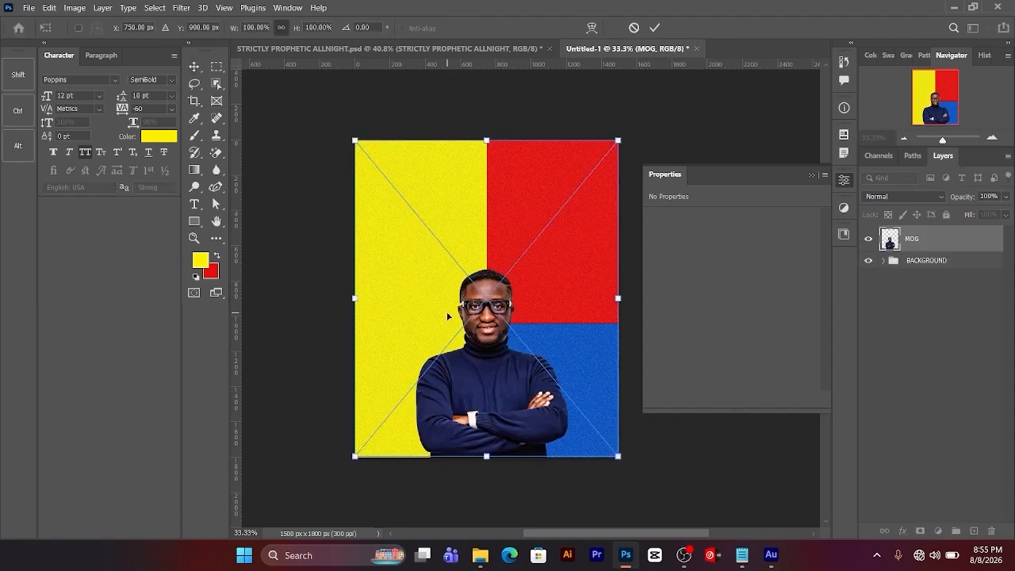
key("Return")
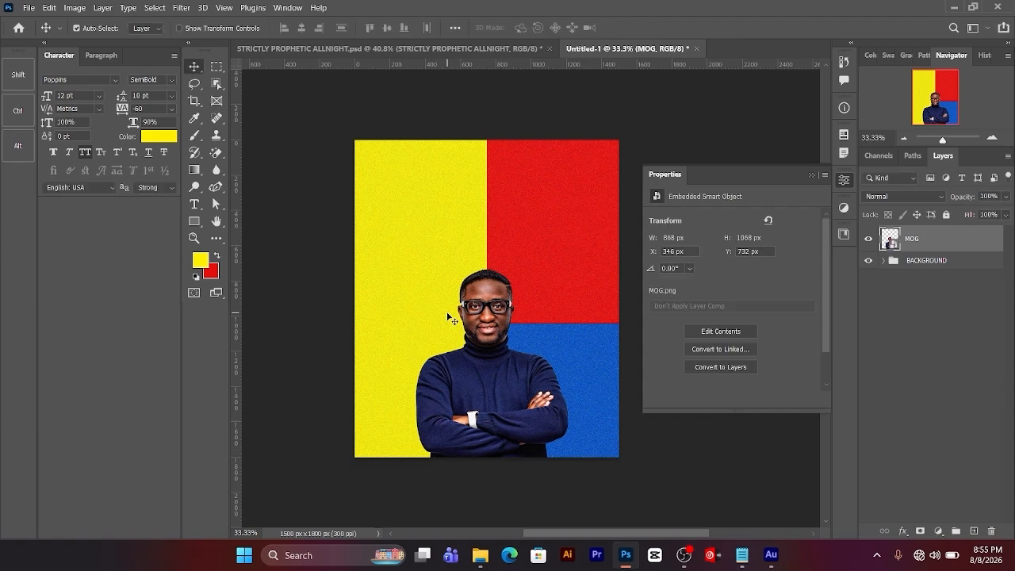
- Center the MOG portrait horizontally on the canvas and clear the selection
key("ctrl+a")
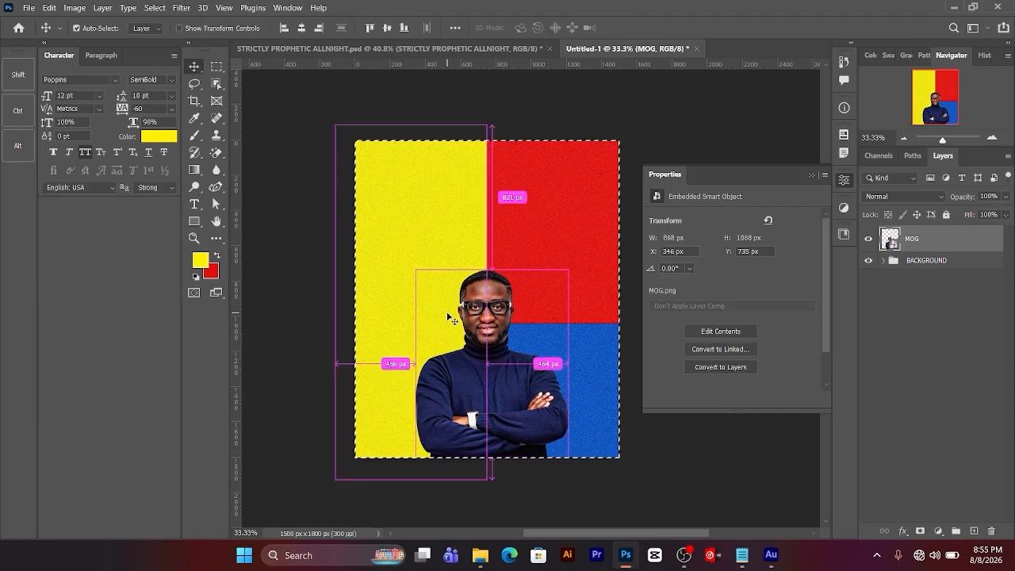
left_click(301, 29)
key("ctrl+d")
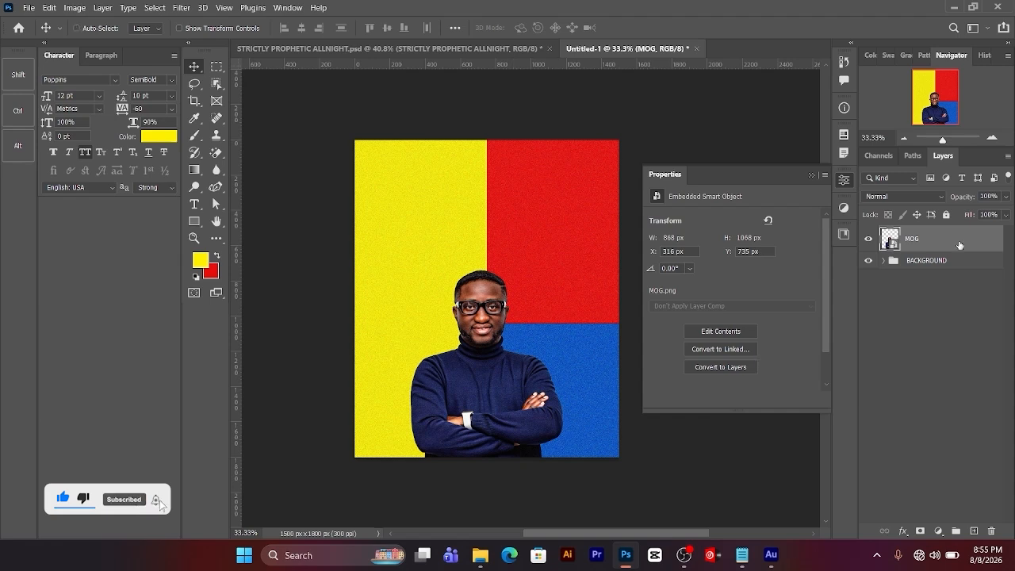
- Duplicate the MOG layer and give the copy a Color Overlay in the red e80f0d at 100% opacity
key("ctrl+j")
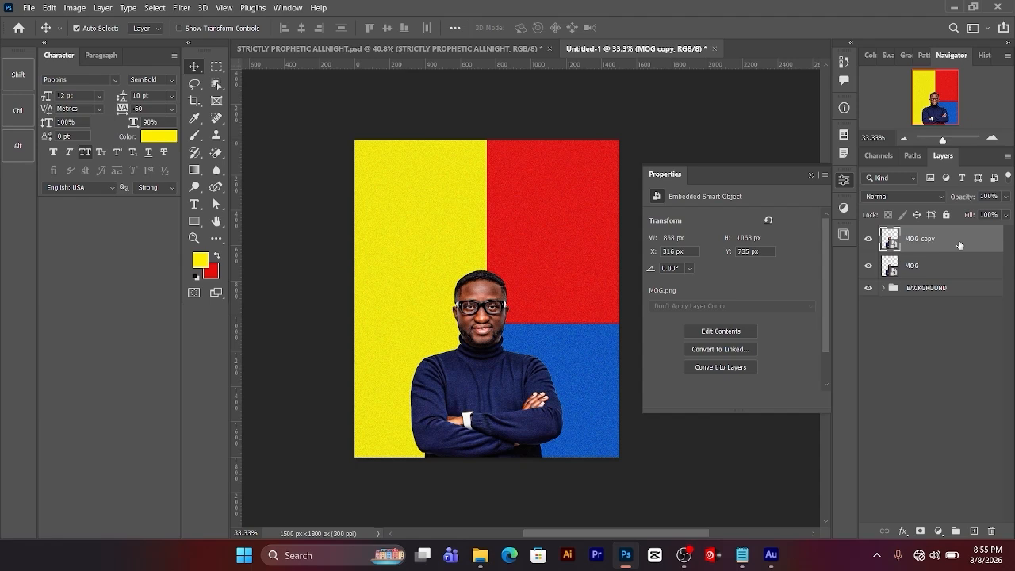
left_click(902, 530)
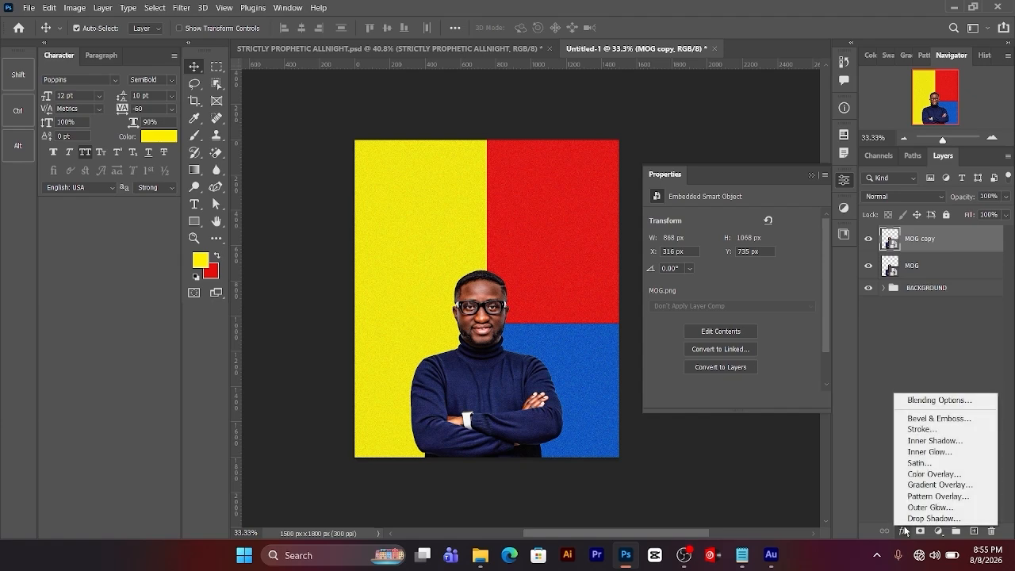
left_click(925, 474)
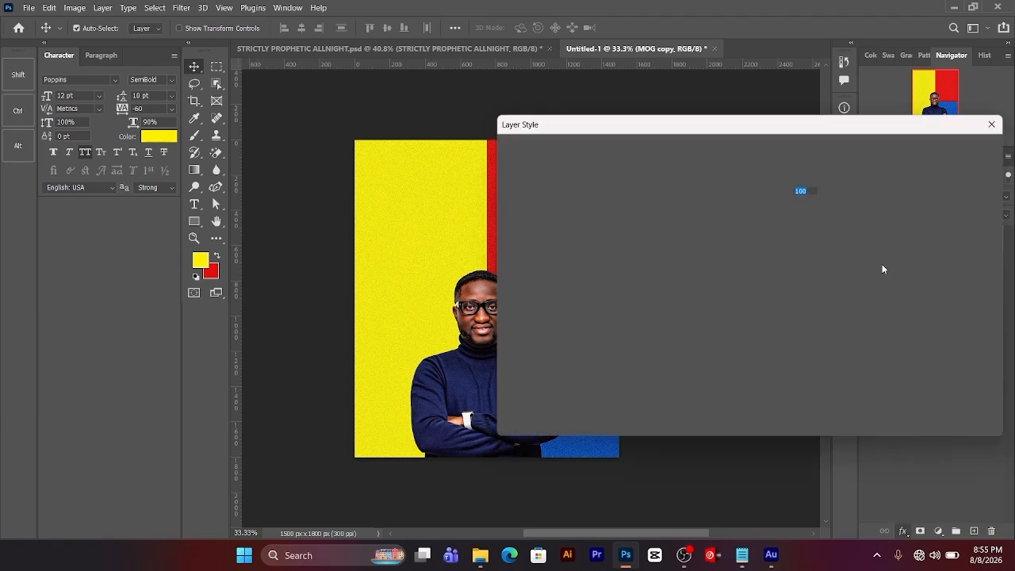
left_click(817, 174)
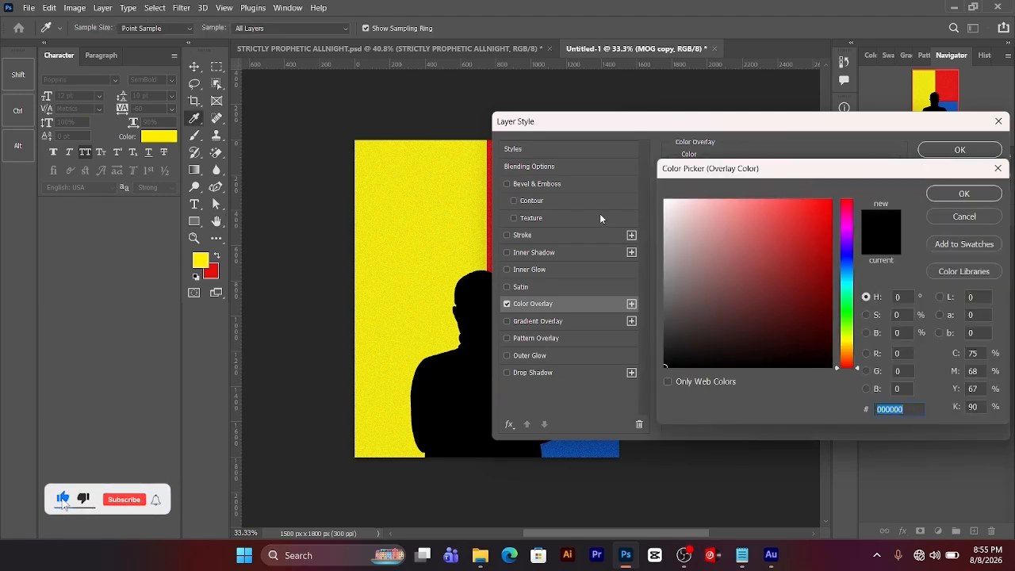
left_click(211, 272)
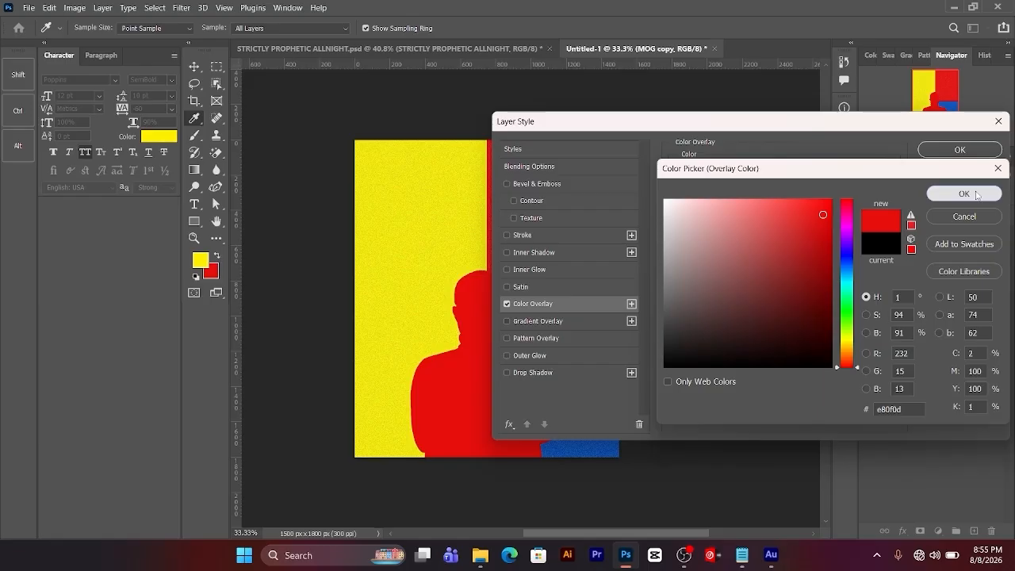
left_click(925, 114)
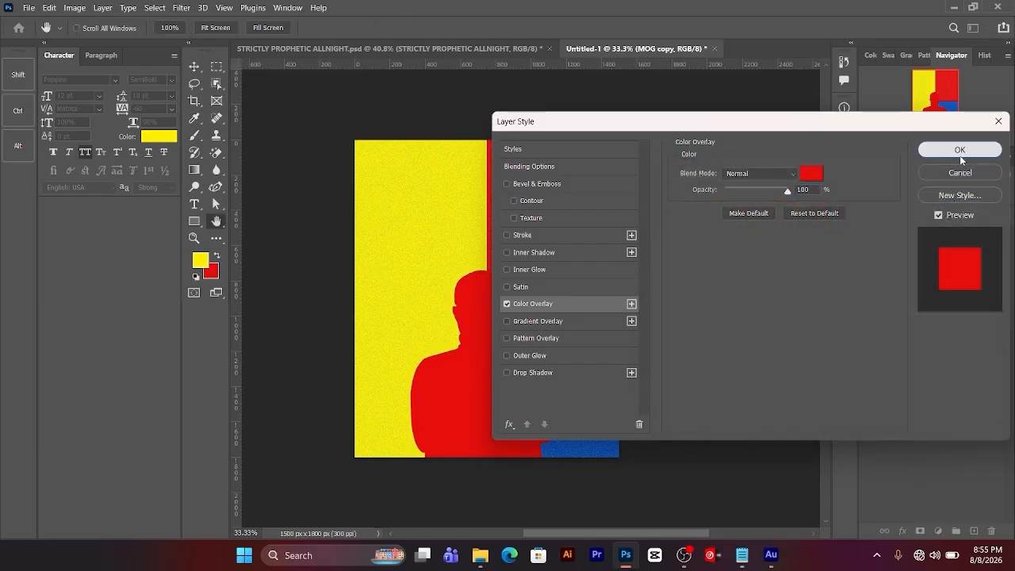
left_click(959, 149)
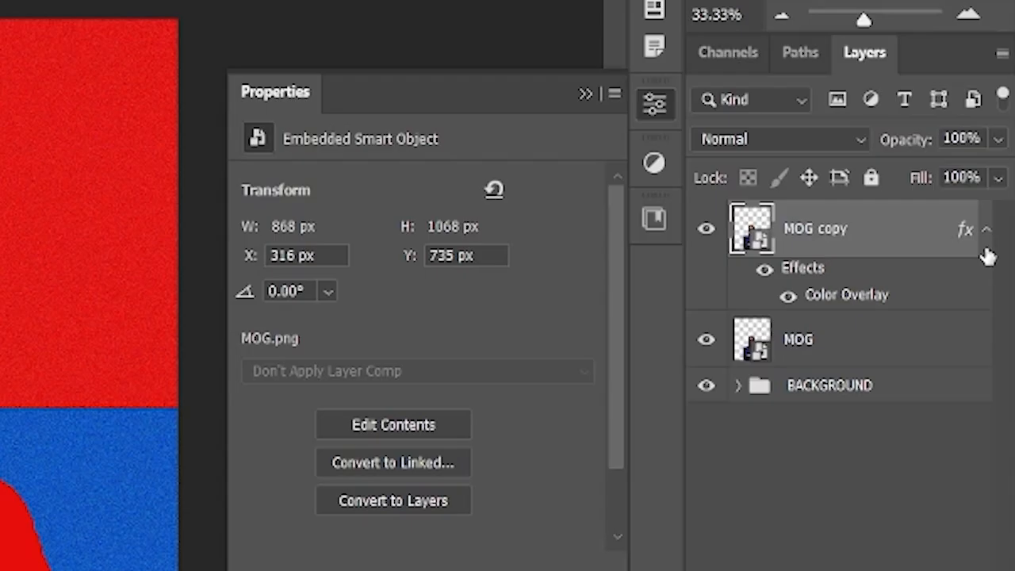
left_click(985, 249)
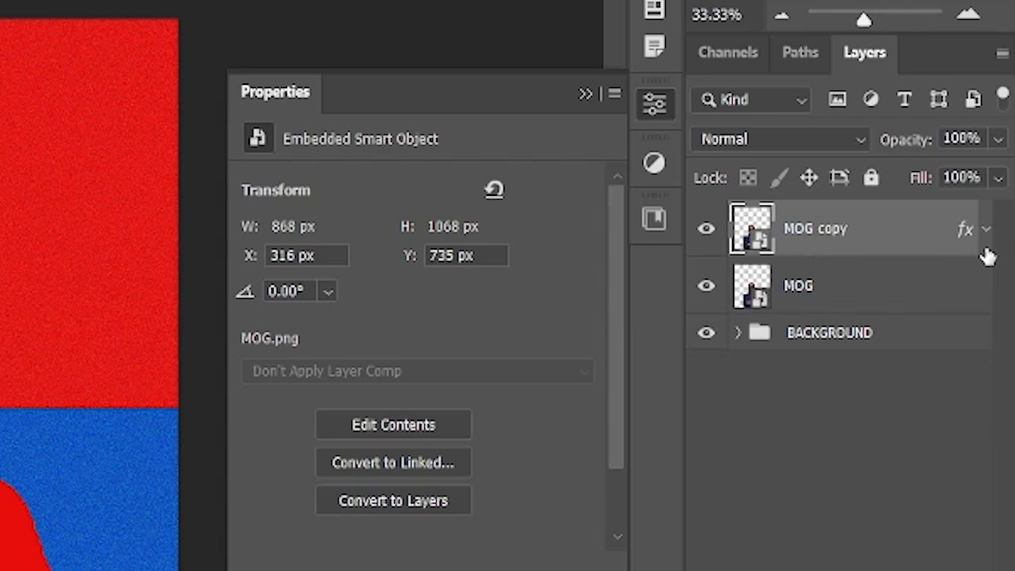
- Move the red MOG copy below the original portrait layer and nudge it left to X 304 px
left_click_drag(888, 222, 896, 315)
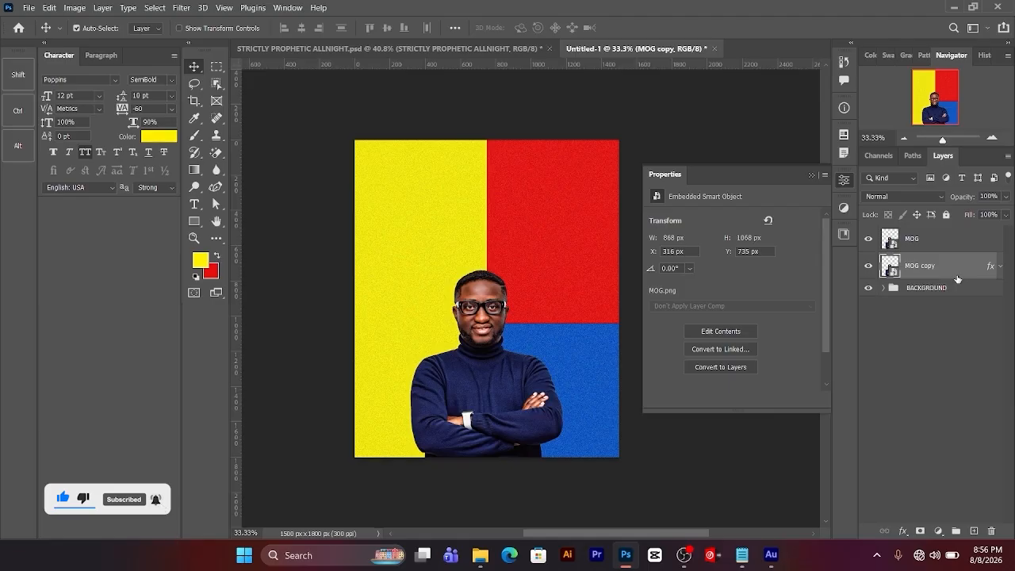
key("Left")
key("Left")
key("Left")
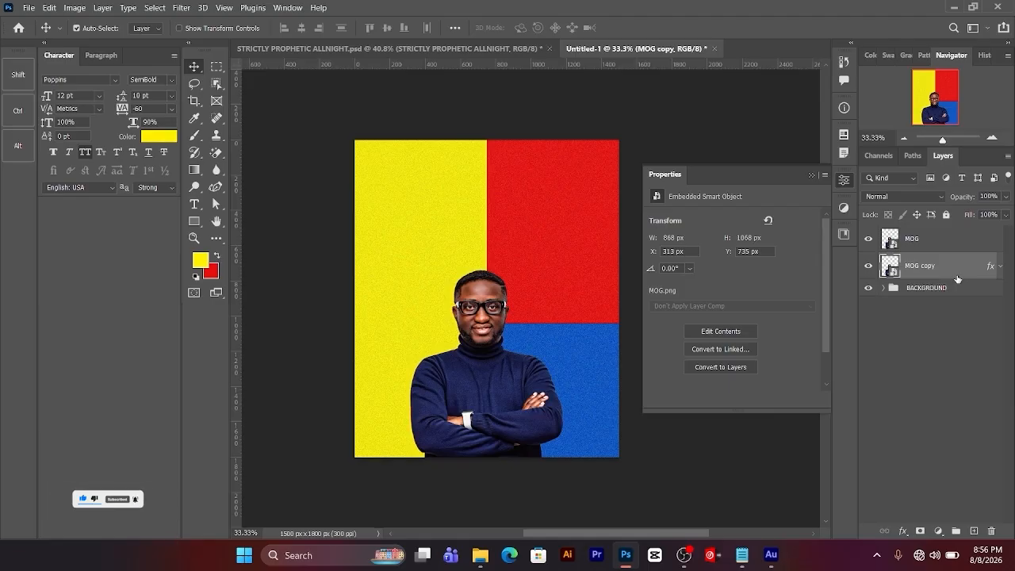
key("Left")
key("Left")
key("Left")
key("Left")
key("Left")
key("Left")
key("Left")
key("Left")
key("Left")
key("Left")
key("Left")
key("Left")
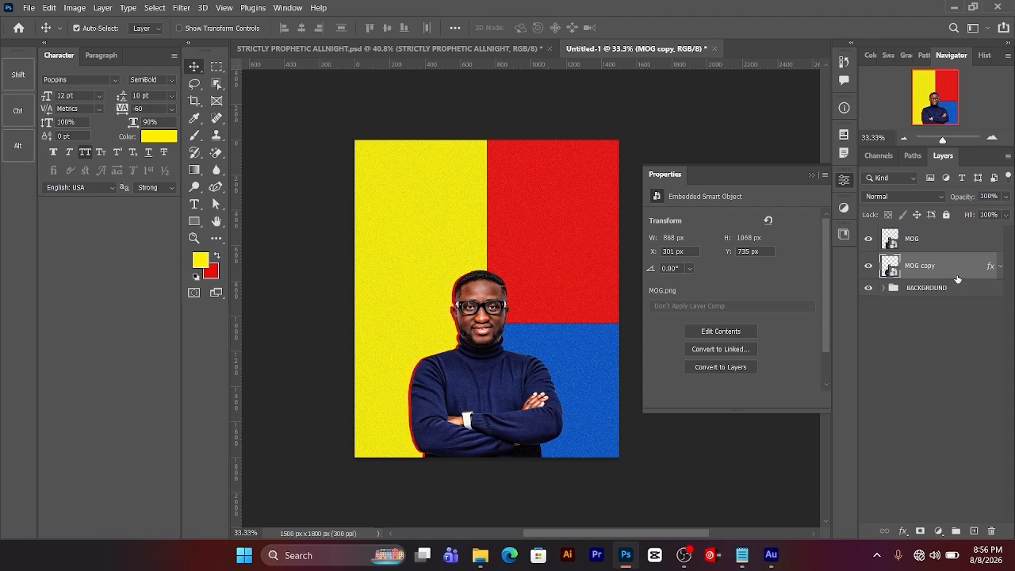
key("Right")
key("Right")
key("Right")
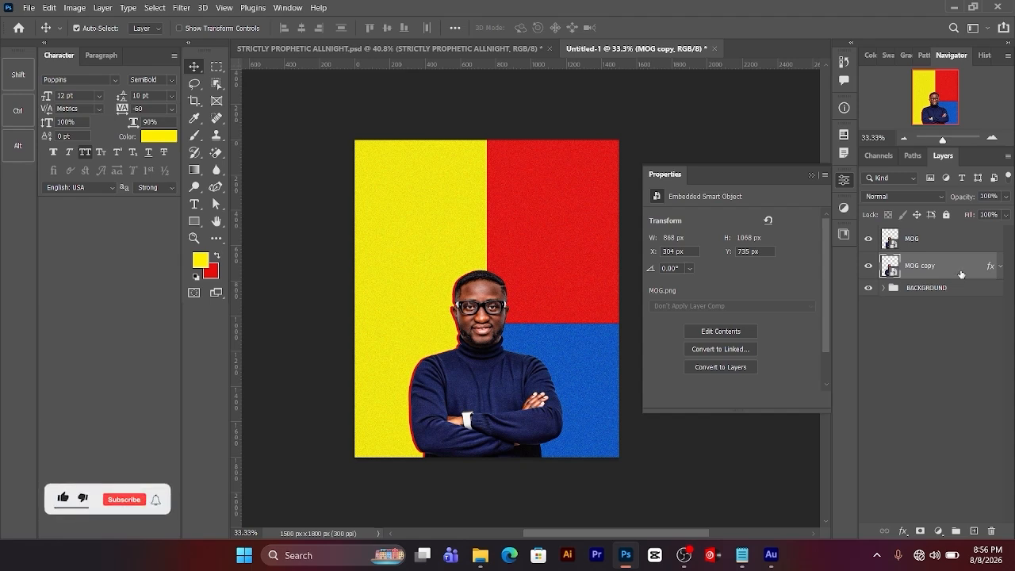
- Duplicate the red MOG copy and change the duplicate's Color Overlay to the yellow fff000
key("ctrl+j")
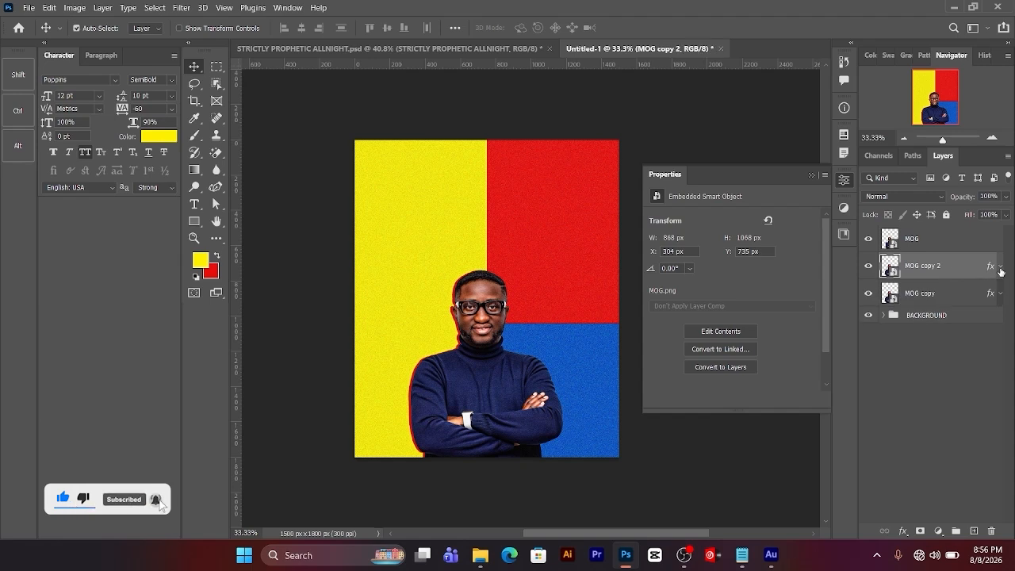
left_click(1000, 268)
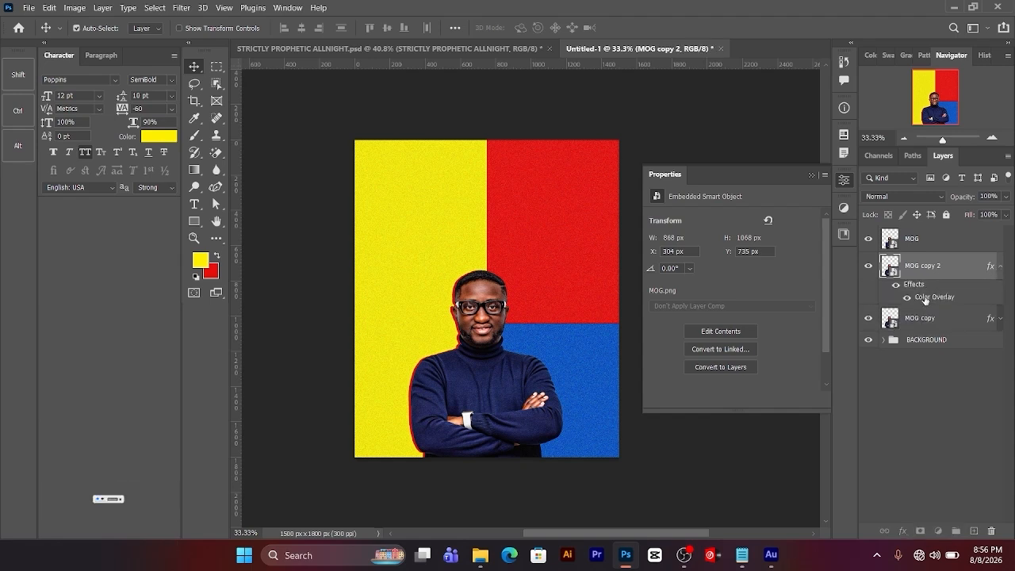
double_click(925, 298)
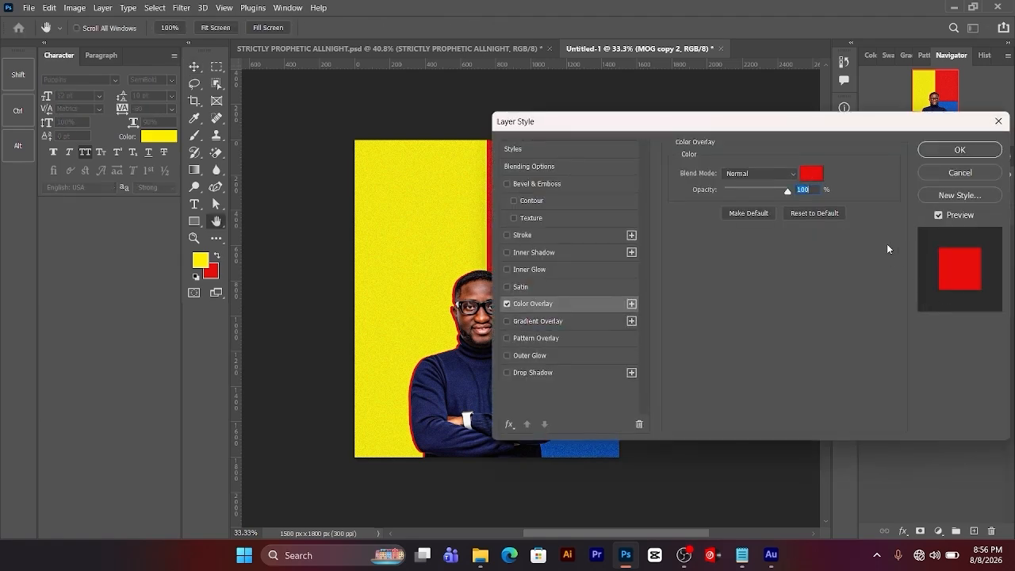
left_click(810, 173)
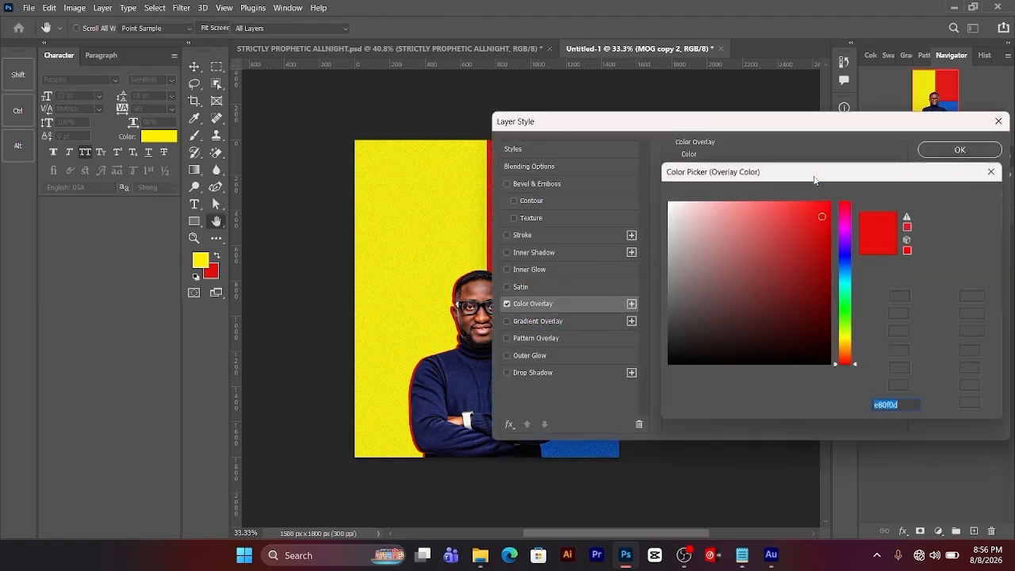
left_click(203, 258)
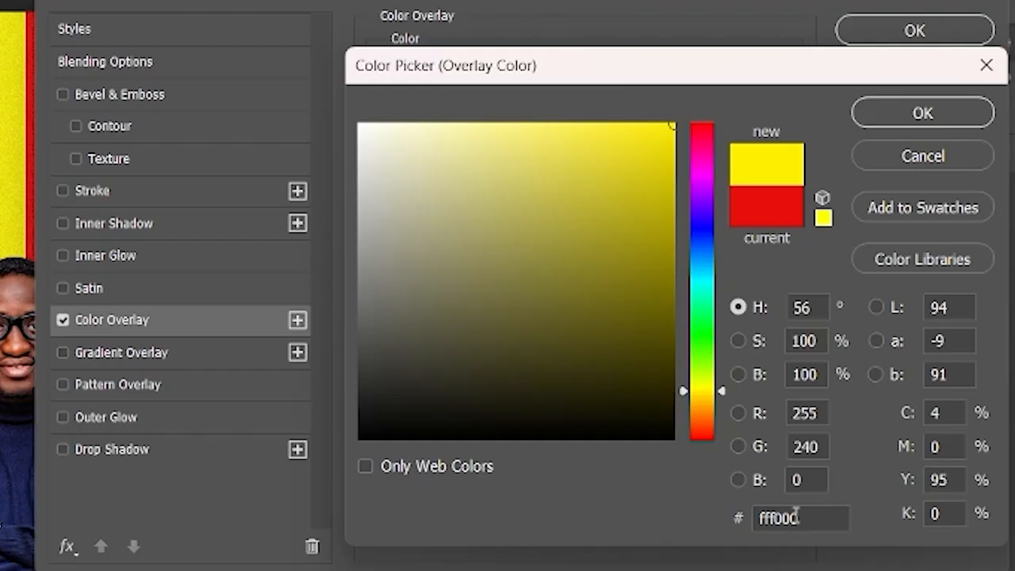
left_click(906, 115)
left_click(914, 30)
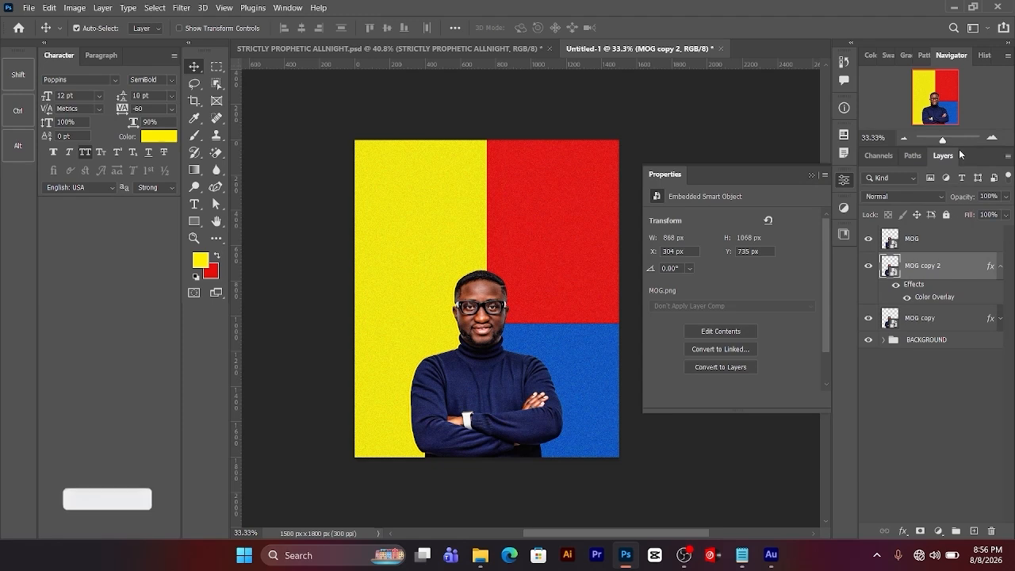
- Nudge the yellow MOG copy right to X 310 px, between the portrait and its red outline
key("Right")
key("Right")
key("Right")
key("Right")
key("Right")
key("Right")
key("Right")
key("Right")
key("Right")
key("Right")
key("Right")
key("Right")
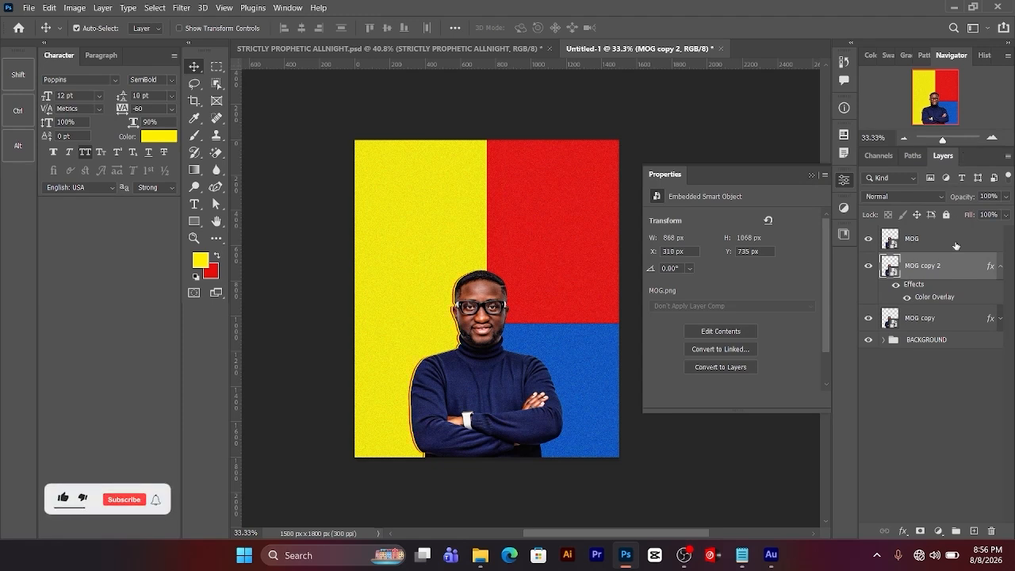
- Nudge the yellow MOG copy 2 right to X 325 px and collapse its effects list
key("Right")
key("Right")
key("Right")
key("Right")
key("Right")
key("Right")
key("Right")
key("Right")
key("Right")
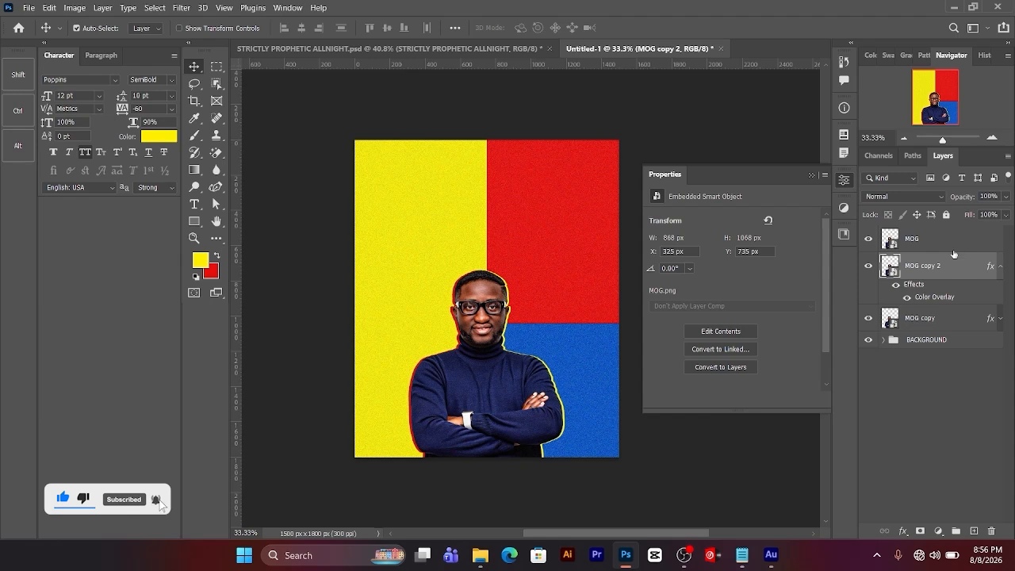
left_click(999, 268)
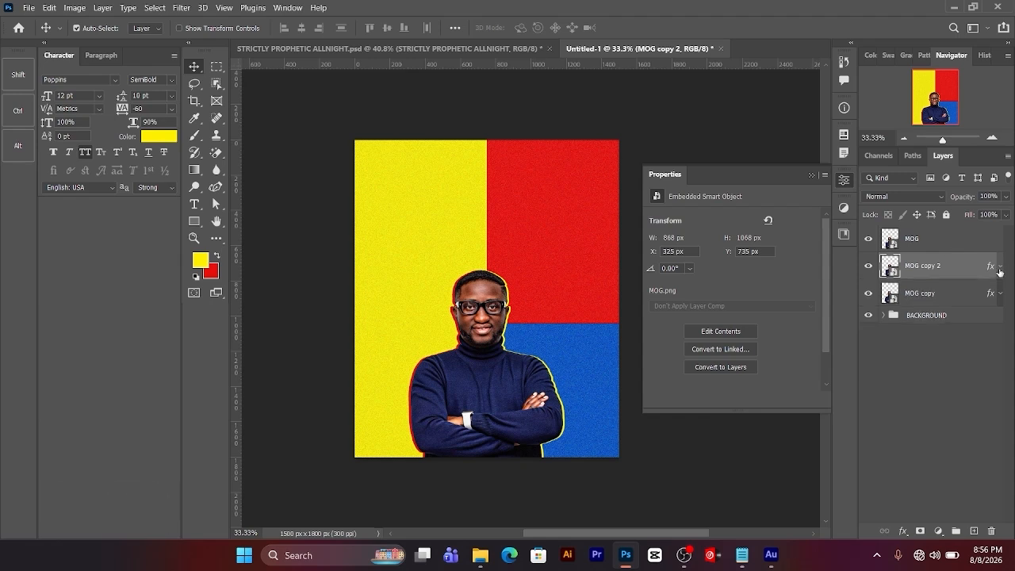
- Group the MOG layer with its yellow and red copies and name the group MOG
left_click(954, 244)
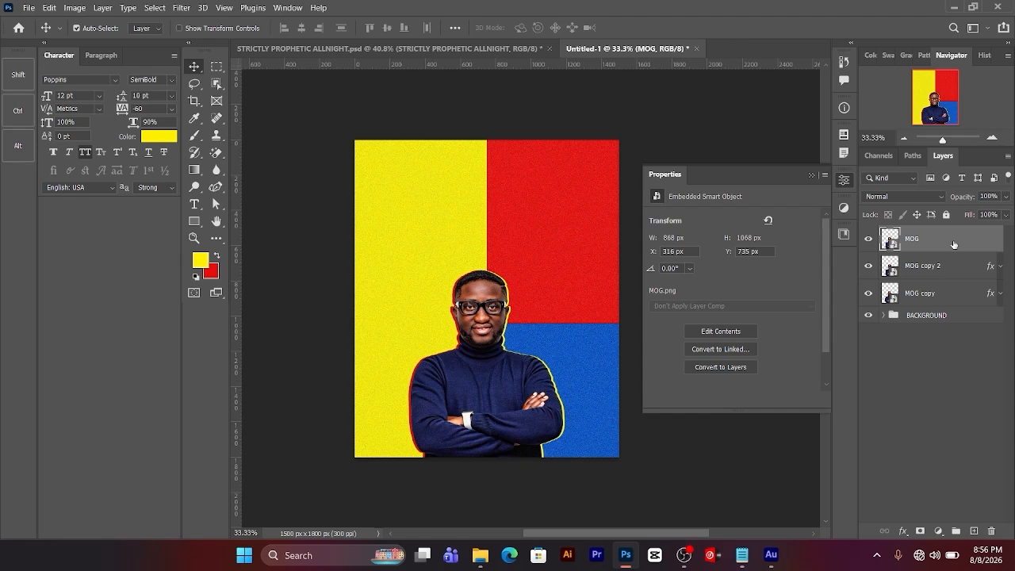
left_click(956, 301, "shift")
key("ctrl+g")
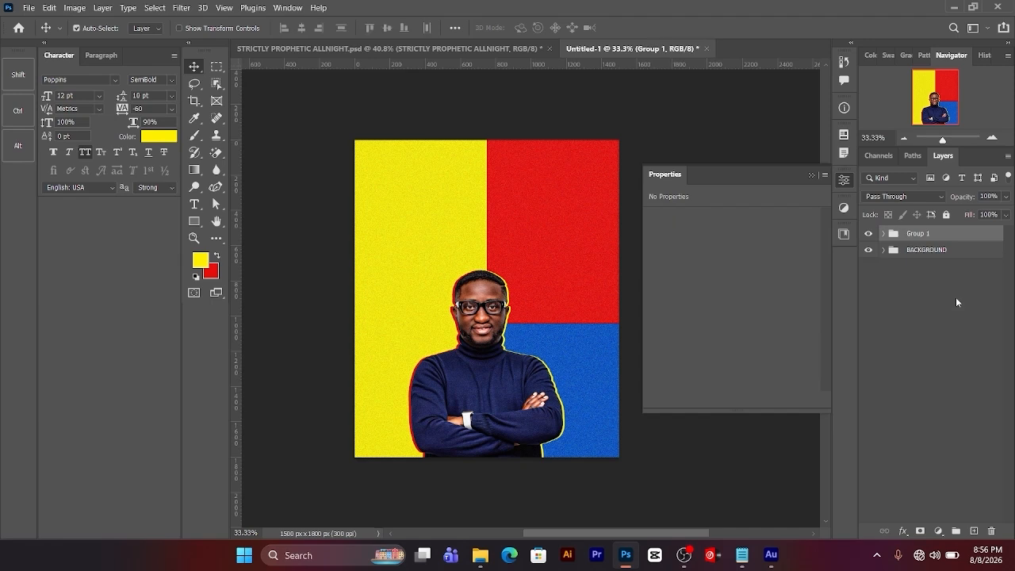
double_click(917, 233)
type("MOG")
key("Return")
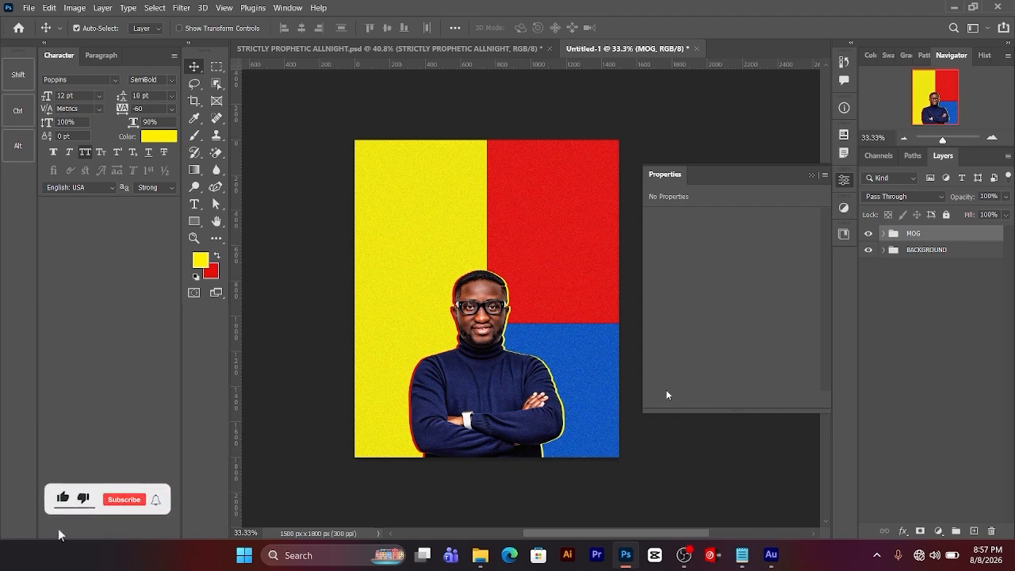
- Add the three-line title STRICTLY PROPHETIC ALLNIGHT in white Poppins SemiBold at 42.16 pt, placed fully on the canvas above the portrait
left_click(194, 204)
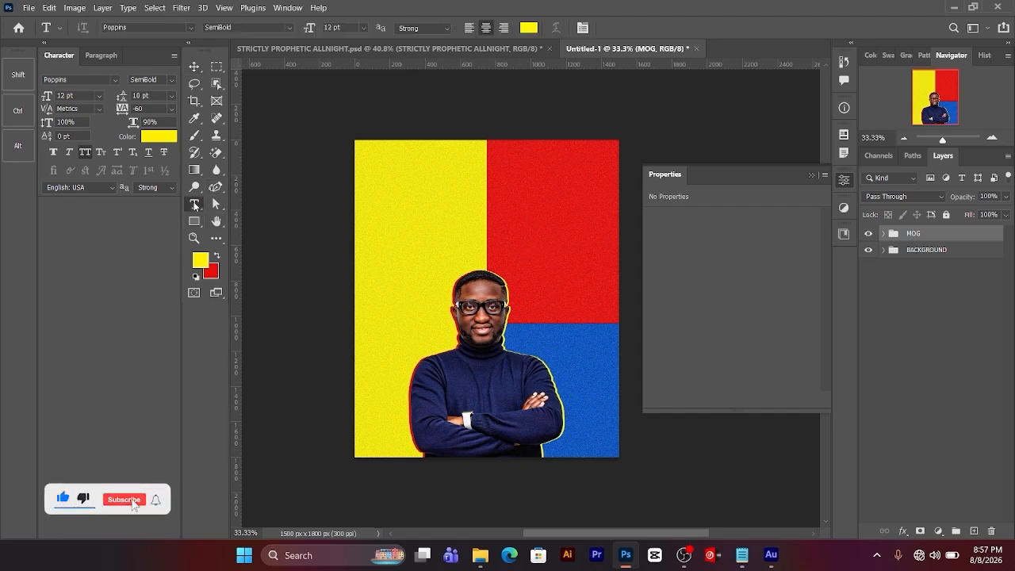
left_click(396, 194)
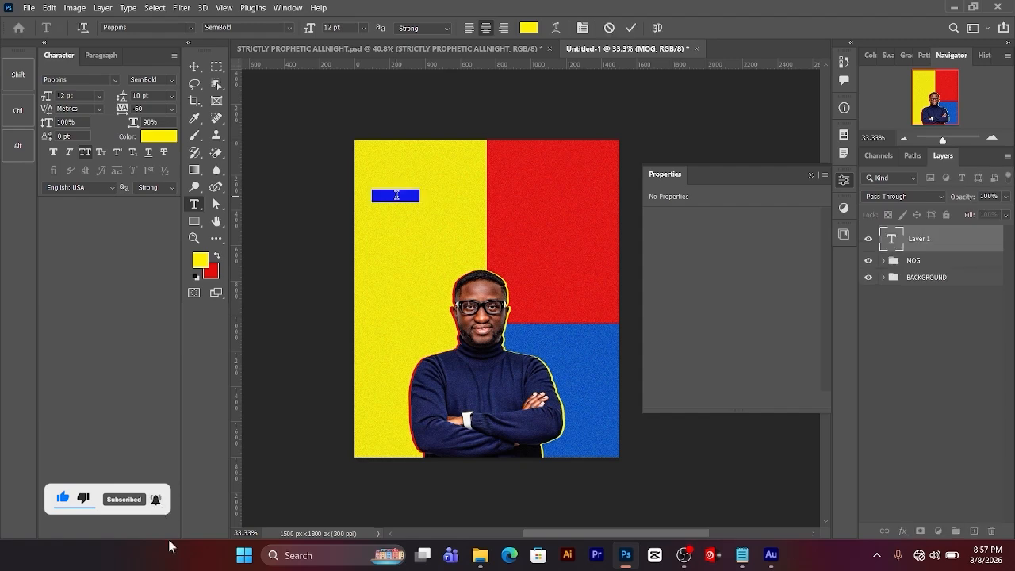
left_click(741, 557)
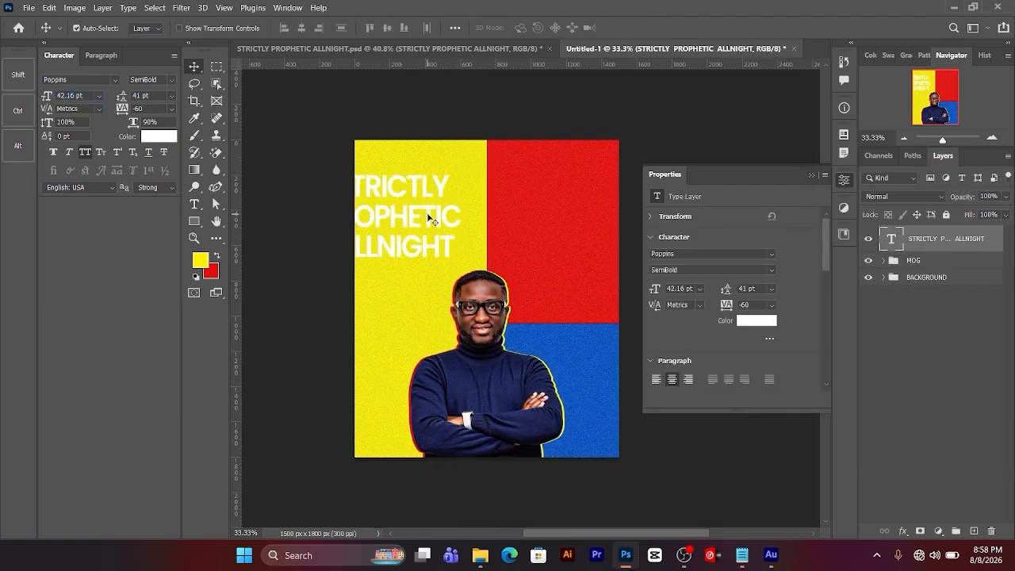
left_click_drag(426, 212, 476, 214)
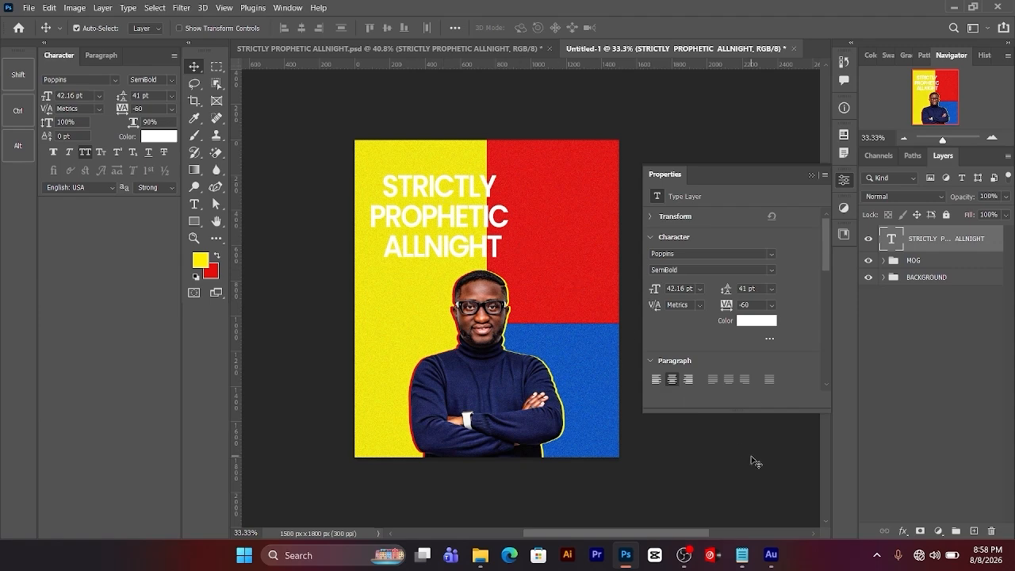
- Check the title font in the Notepad text and change the title to Anton Regular with tracking 0
left_click(744, 555)
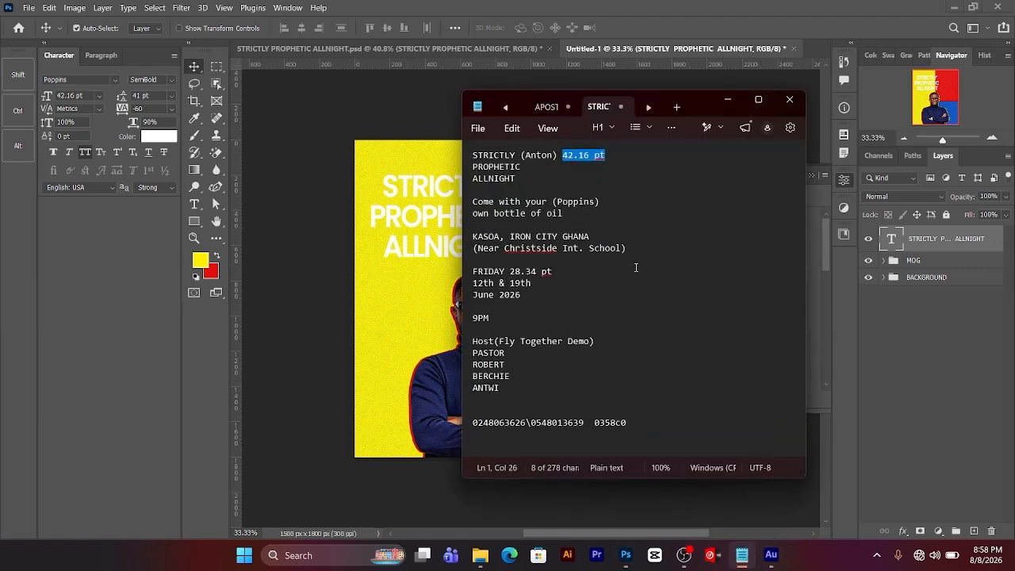
left_click_drag(557, 155, 529, 156)
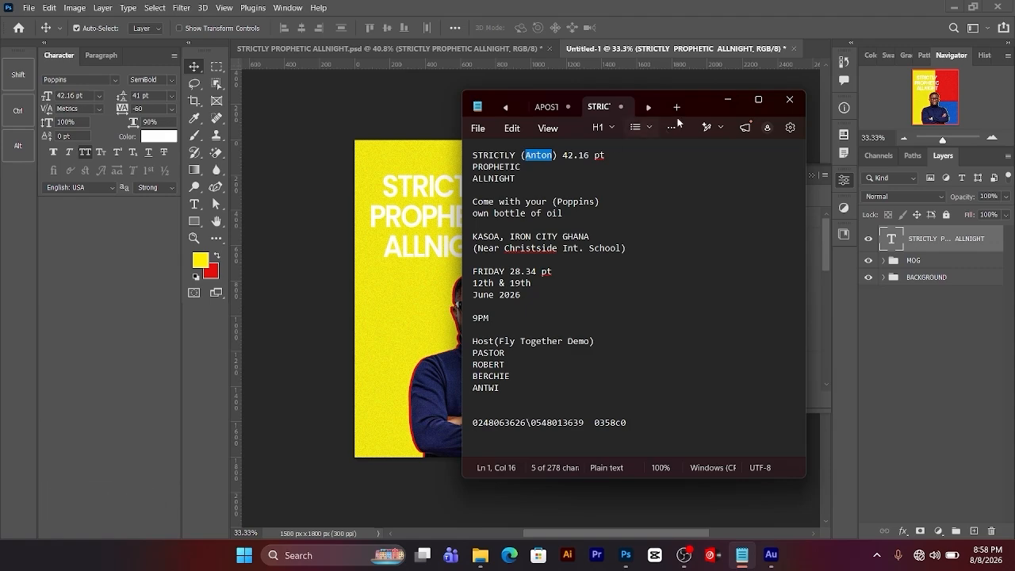
left_click(726, 100)
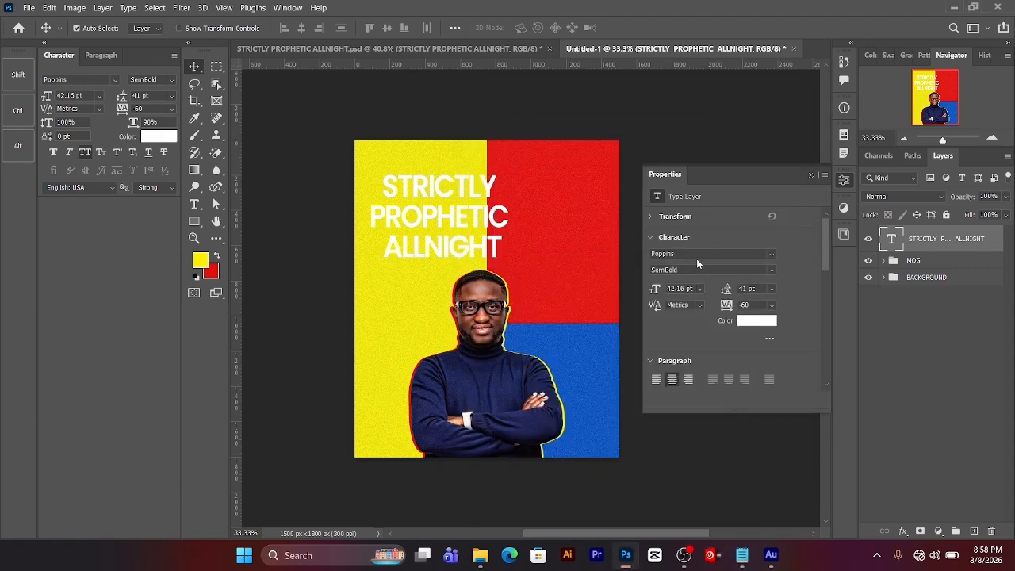
left_click(686, 254)
type("Anton")
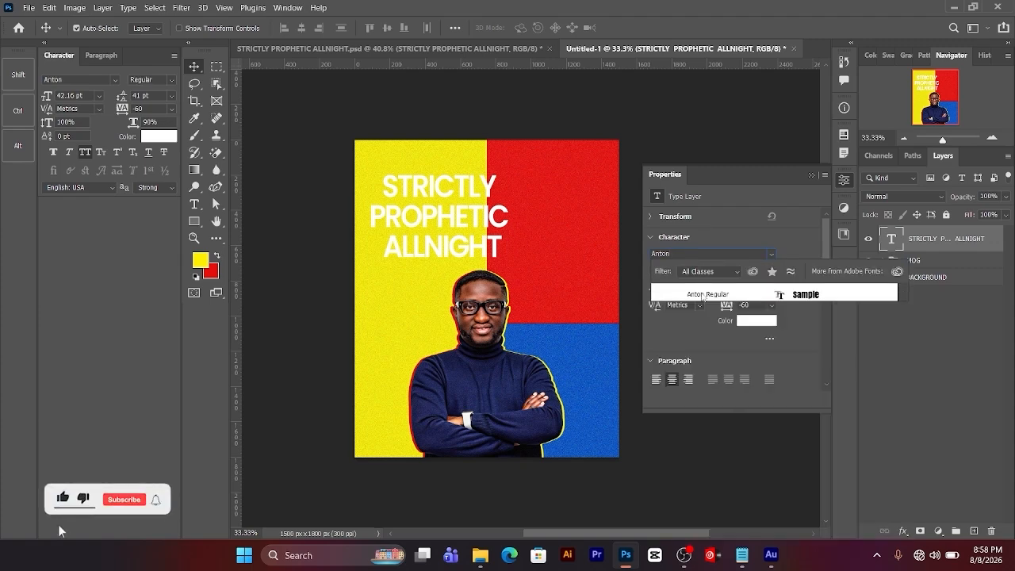
left_click(704, 294)
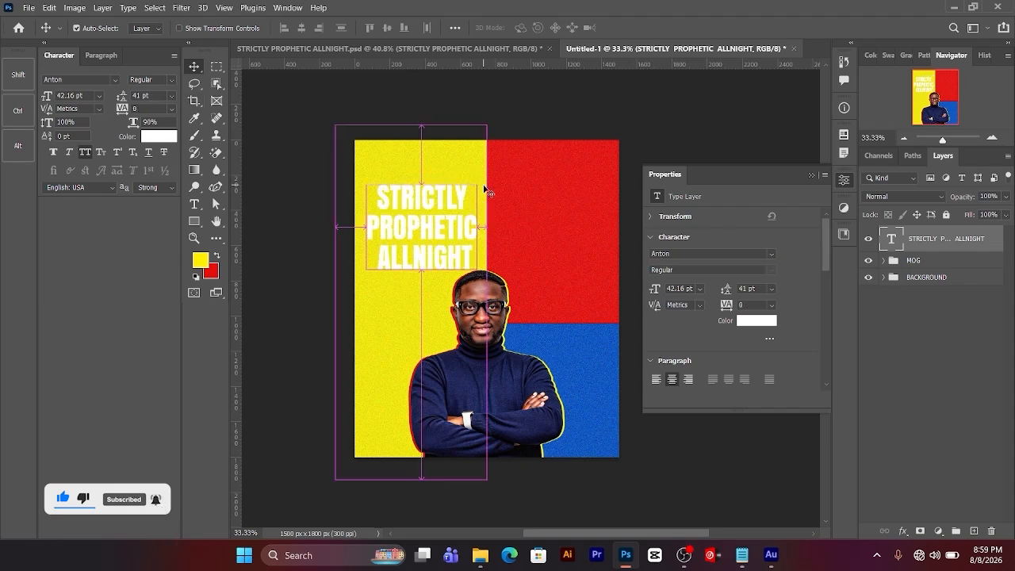
- Scale the title down to 38.78 pt and nudge it right within the yellow area
key("ctrl+t")
left_click_drag(483, 279, 475, 273)
key("Return")
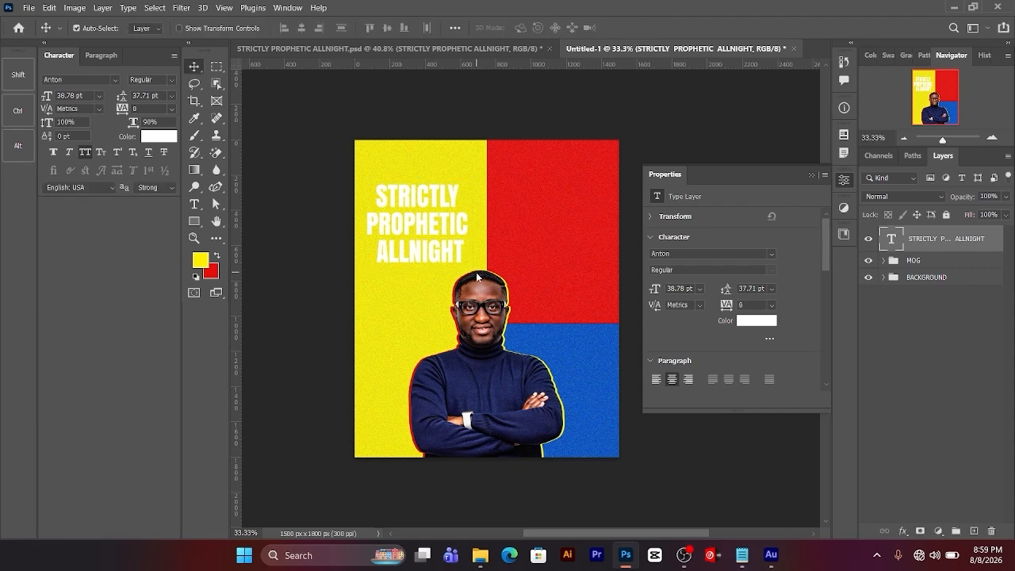
key("shift+Right")
key("shift+Right")
- Color the word STRICTLY in the title red e80f0d, sampled from the background color swatch
key("t")
left_click_drag(467, 198, 373, 195)
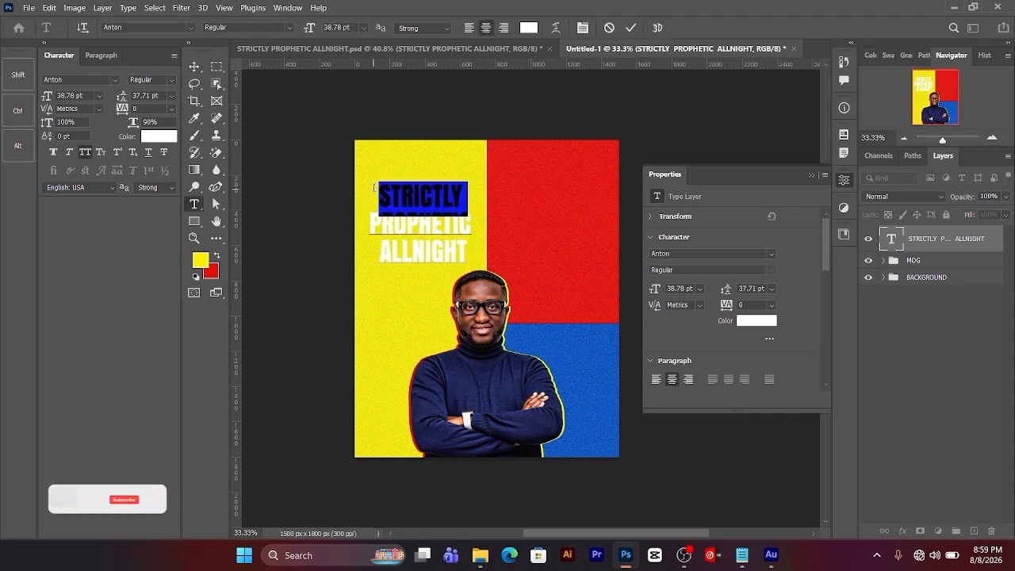
left_click(759, 319)
left_click(215, 270)
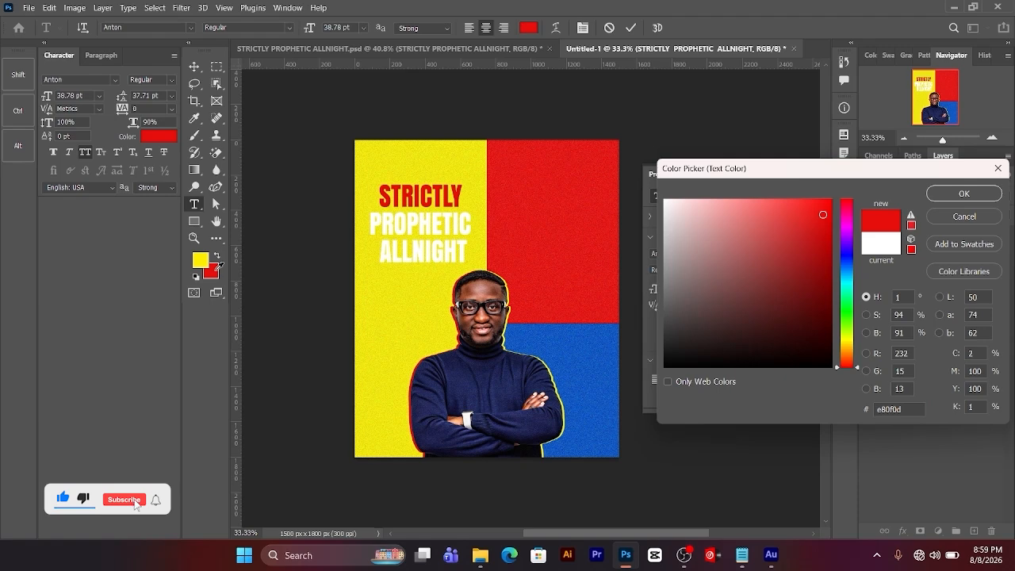
left_click(957, 201)
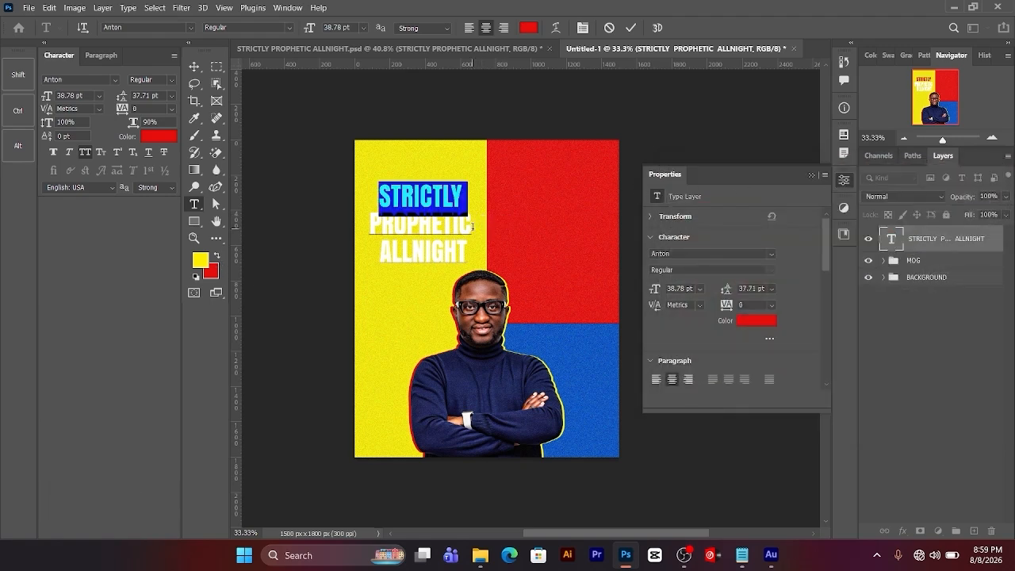
- Color the word PROPHETIC in the title blue 0358c0
left_click_drag(472, 224, 367, 230)
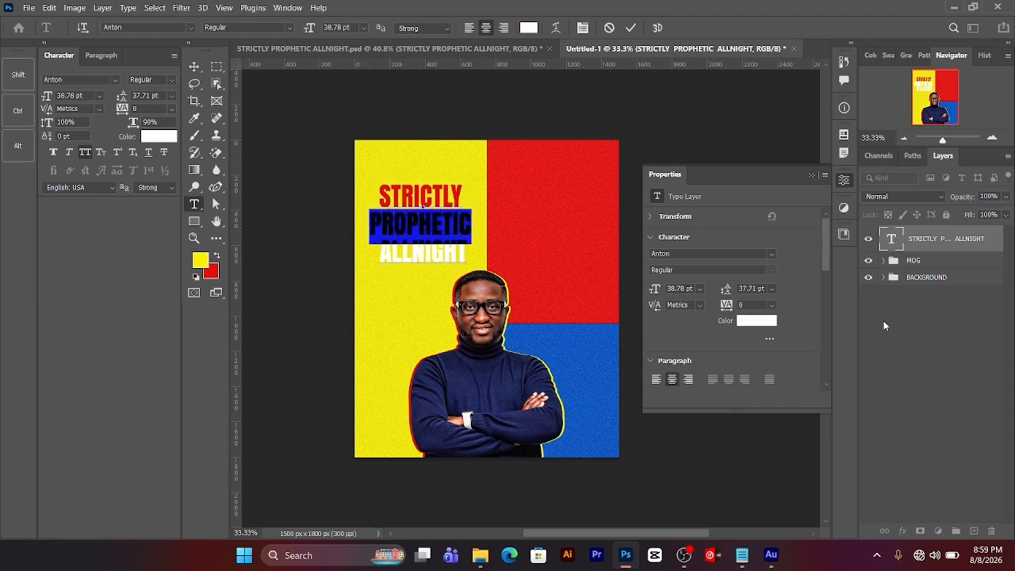
left_click(764, 325)
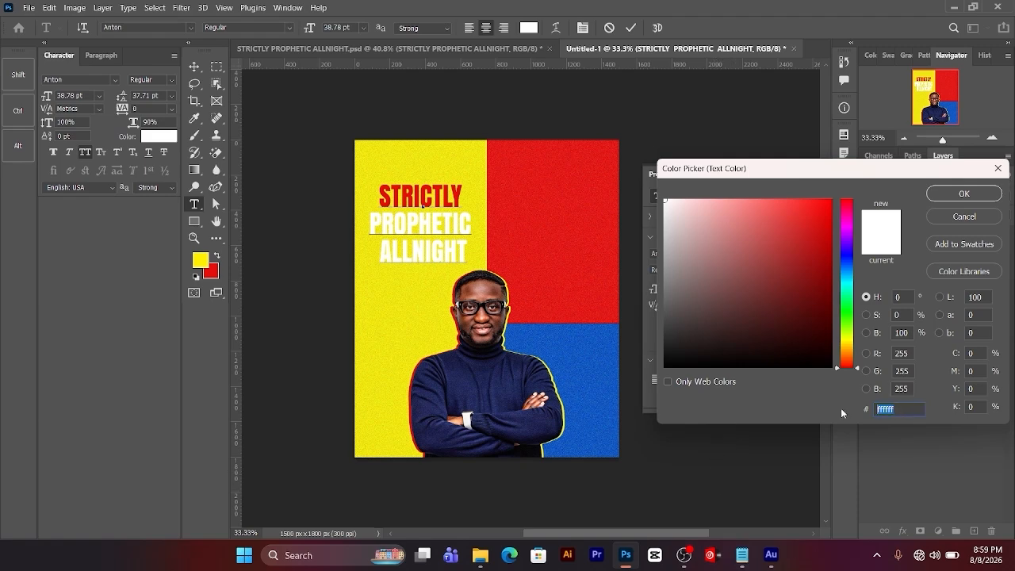
type("0358c0")
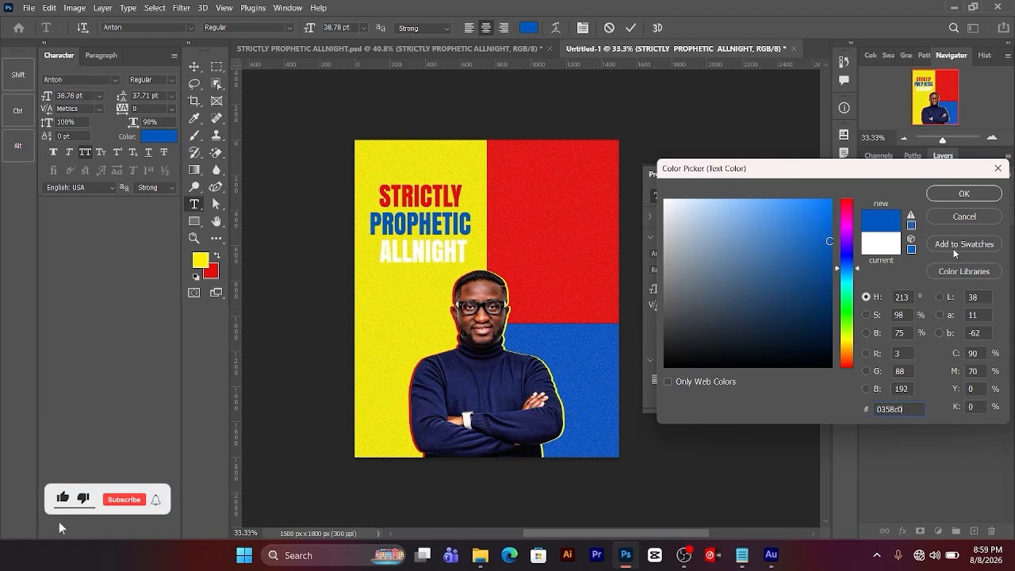
left_click(965, 193)
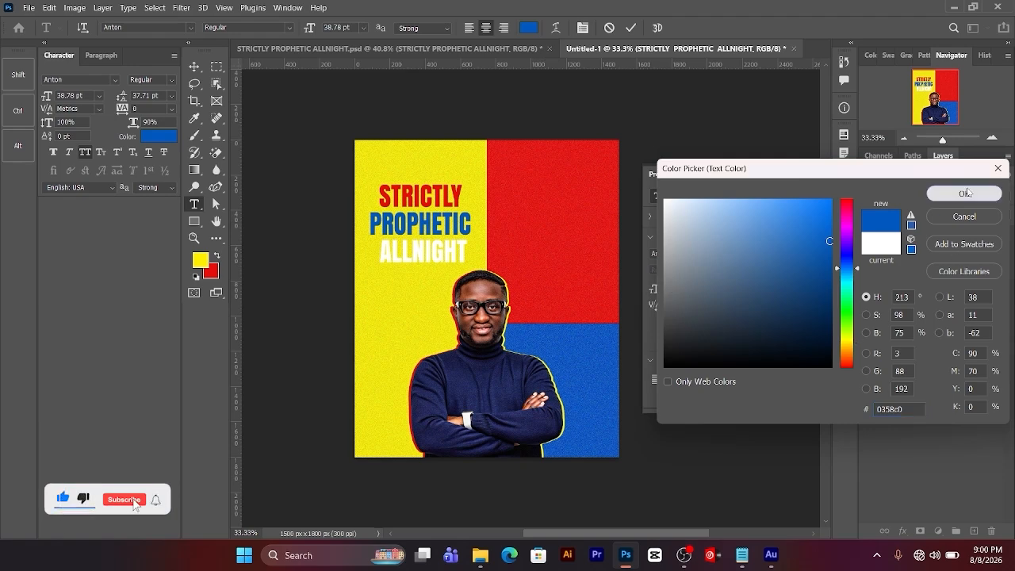
- Color the word ALLNIGHT near-black 181717 and set the title's leading to 34 pt and tracking to -40
left_click_drag(469, 254, 379, 254)
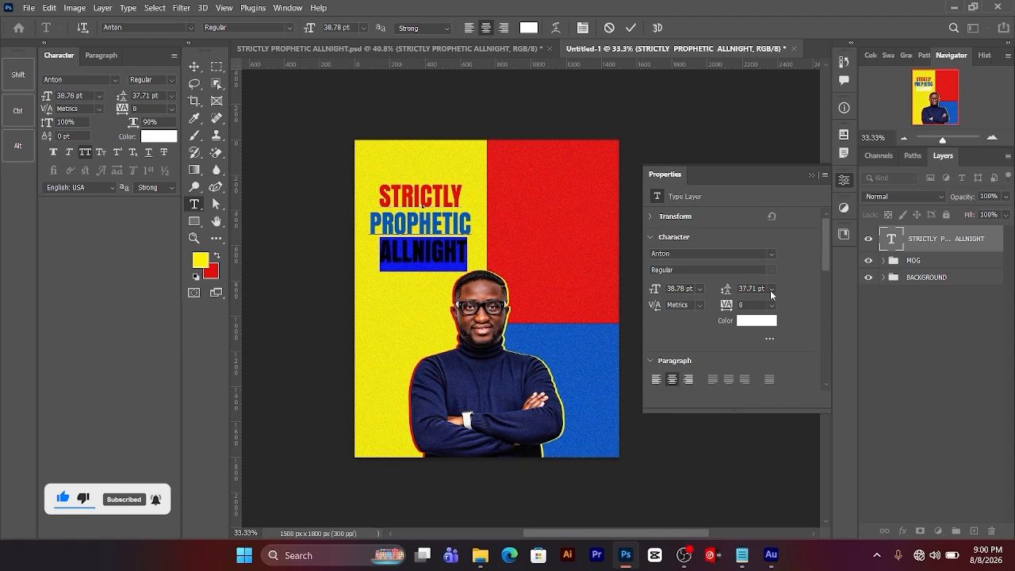
left_click(743, 319)
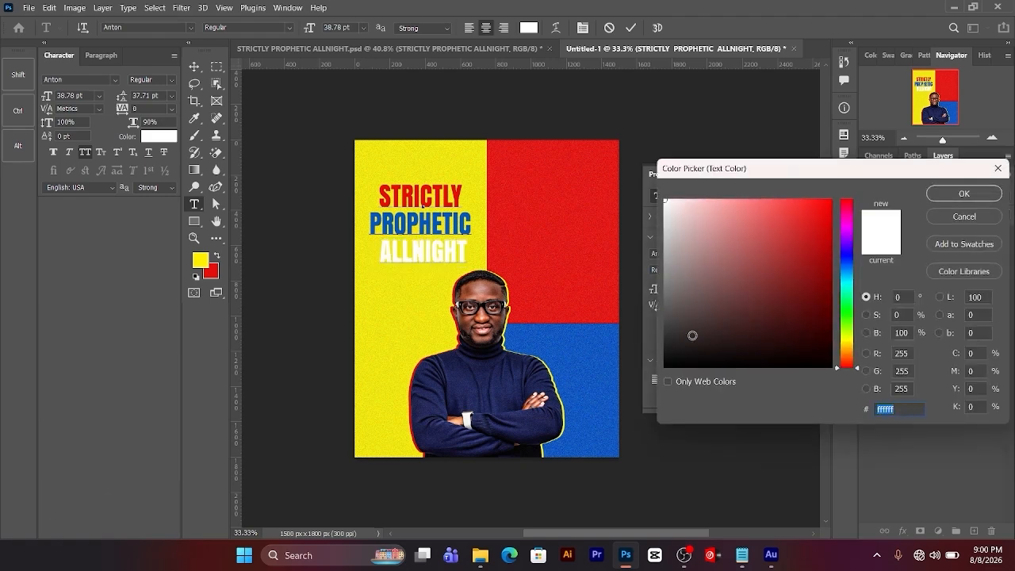
left_click(669, 347)
left_click(668, 352)
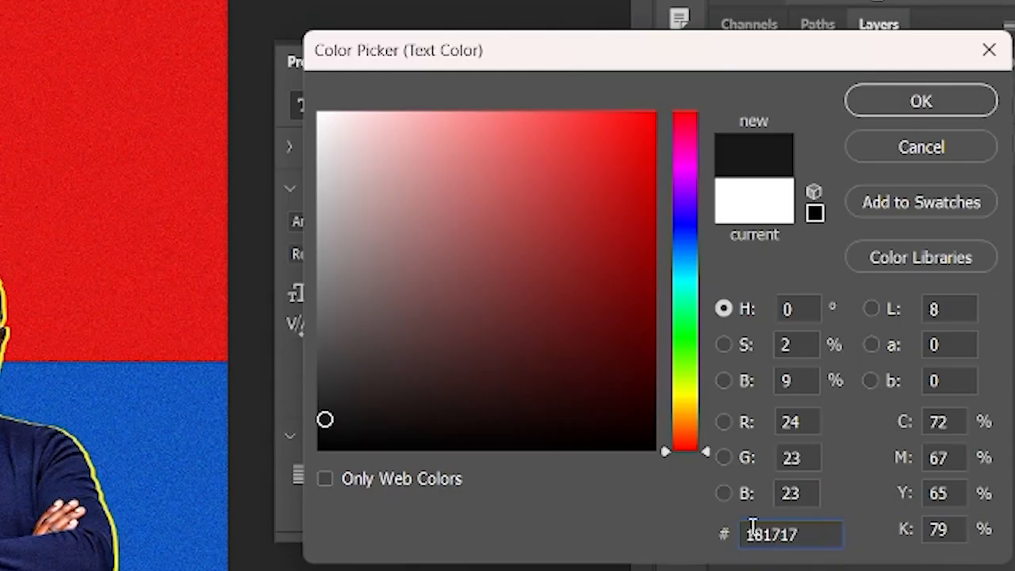
left_click(908, 97)
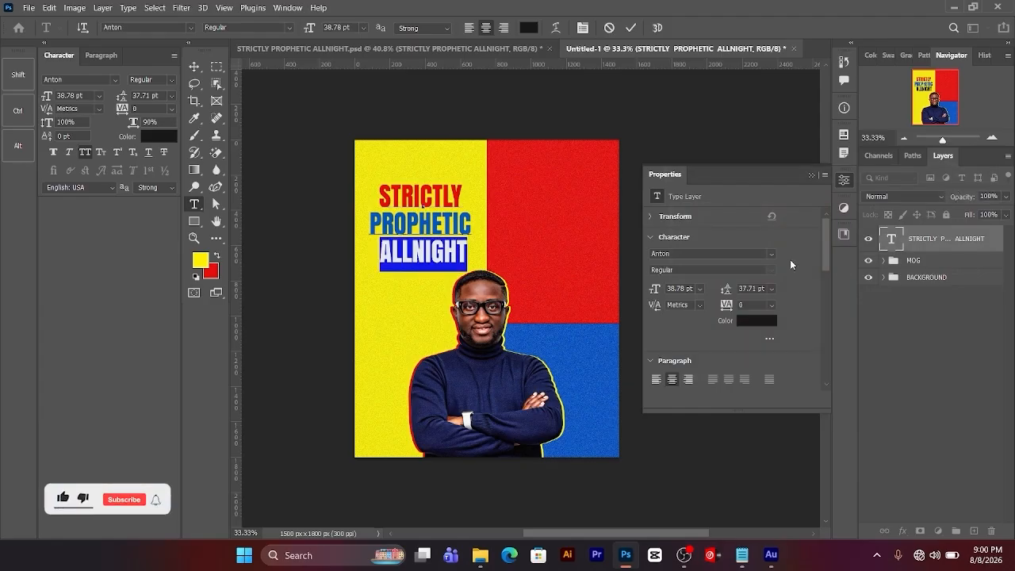
left_click(632, 28)
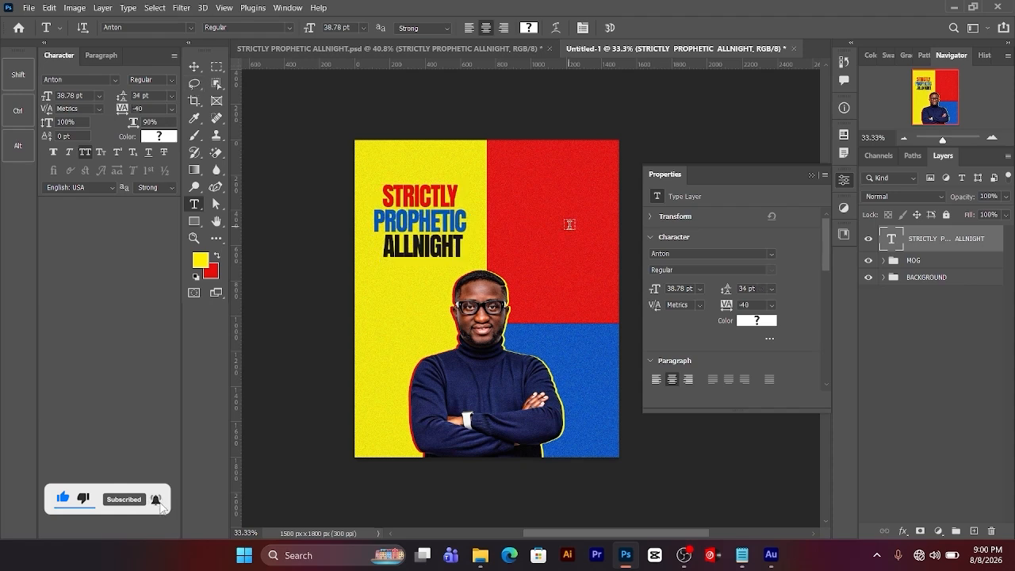
- Duplicate the title below itself and replace the copy's text with "Come with your own bottle of oil" from the Notepad text
key("v")
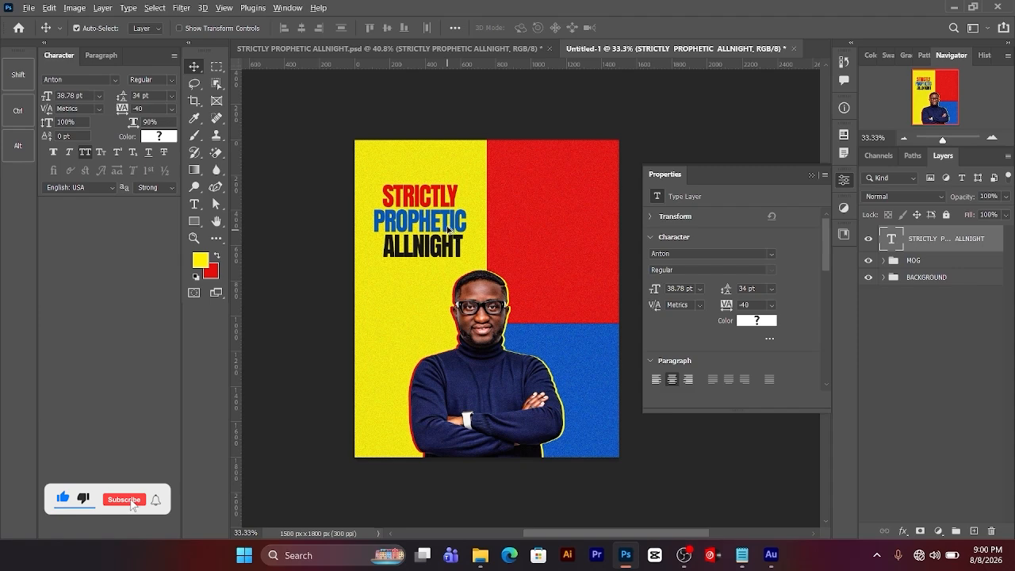
left_click_drag(448, 232, 445, 308)
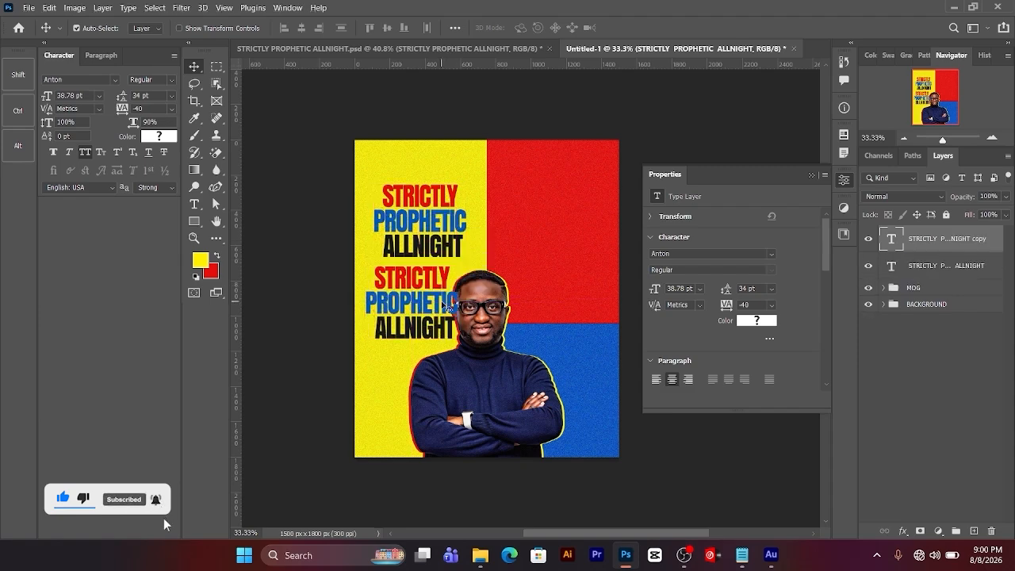
double_click(444, 317)
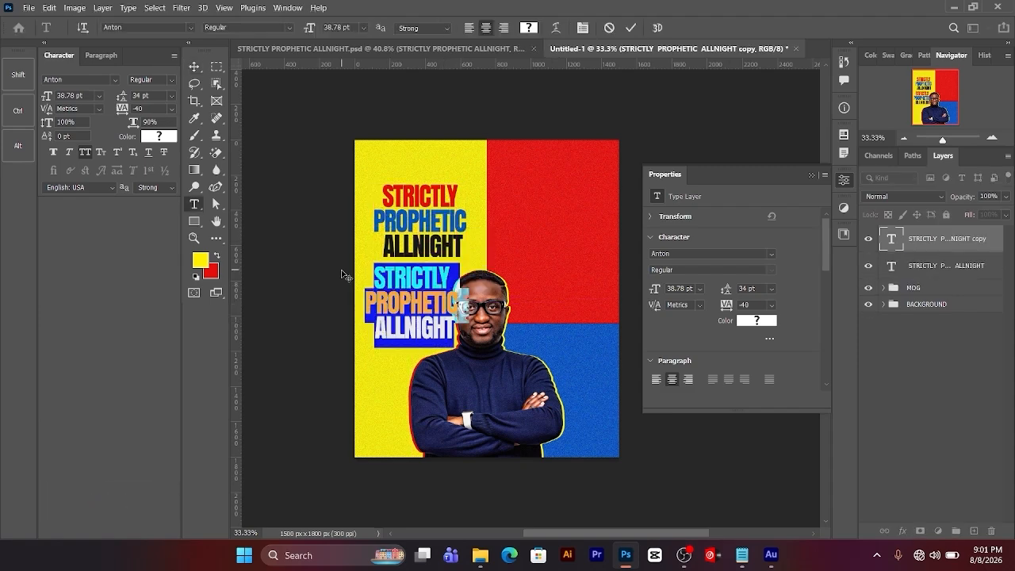
left_click(742, 558)
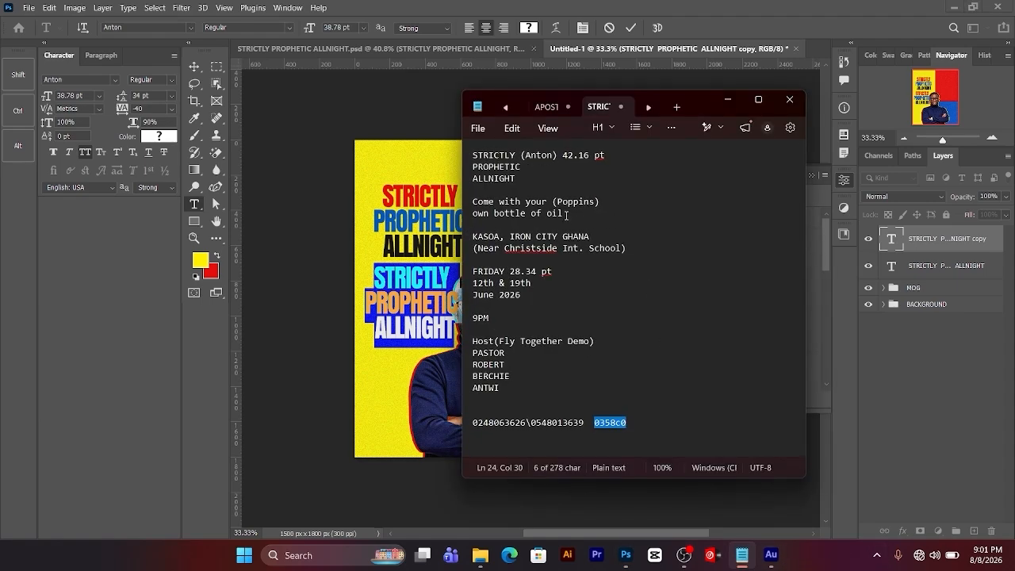
left_click_drag(564, 213, 472, 201)
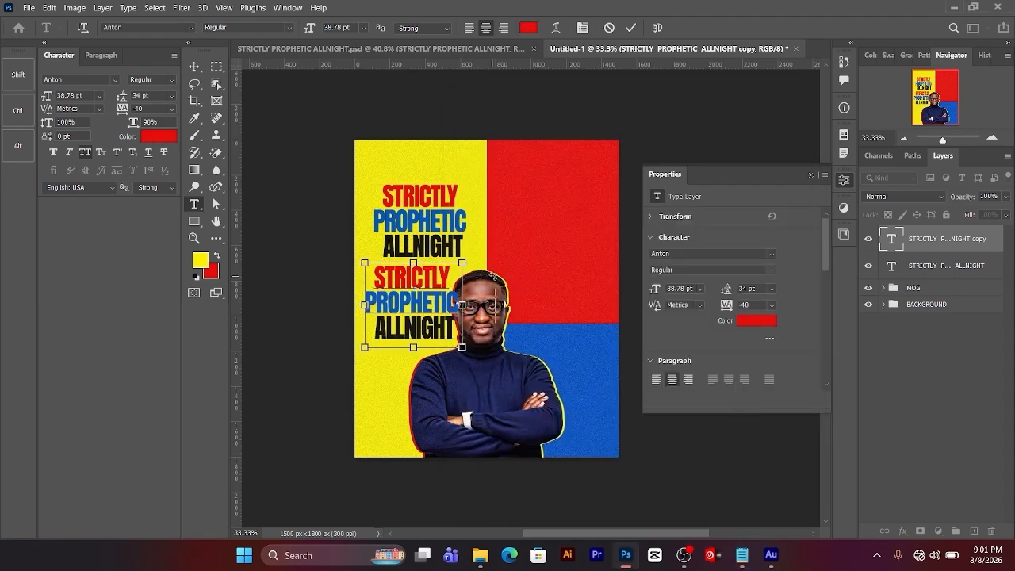
type("Come with your (Poppins) own bottle of oil")
- Set the red bottle-of-oil text in Poppins SemiBold at 12 pt with 11.23 pt leading, just under ALLNIGHT
type("Poppins")
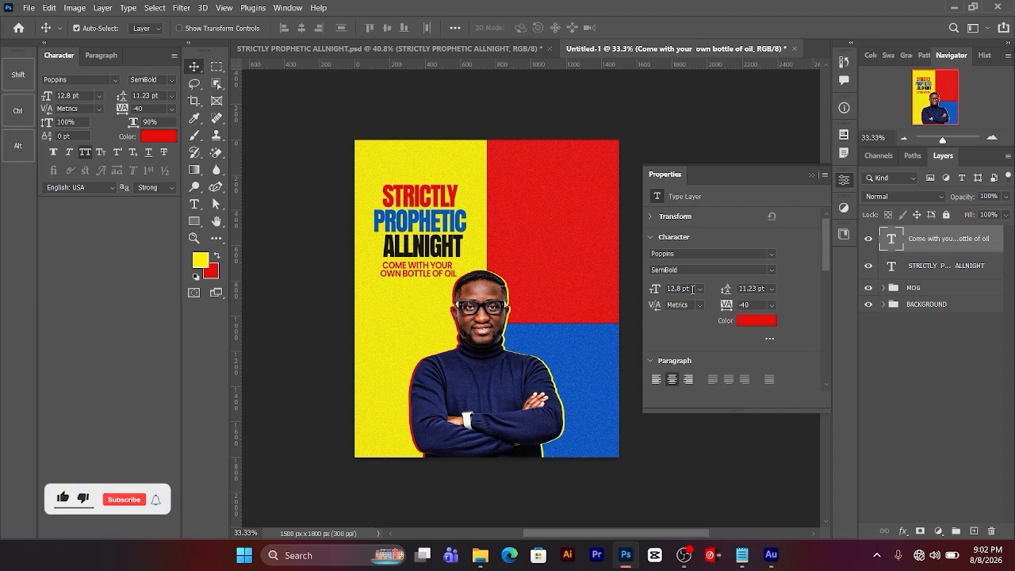
scroll(691, 289, "down", 1)
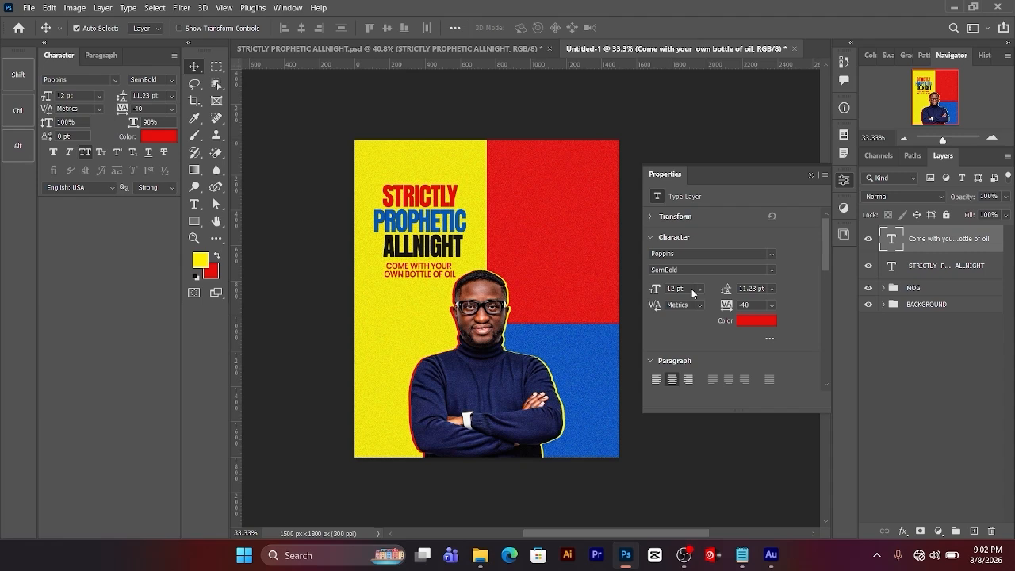
- Group the title and bottle-of-oil text layers as THEME and nudge the group slightly up and to the left
left_click(951, 270, "shift")
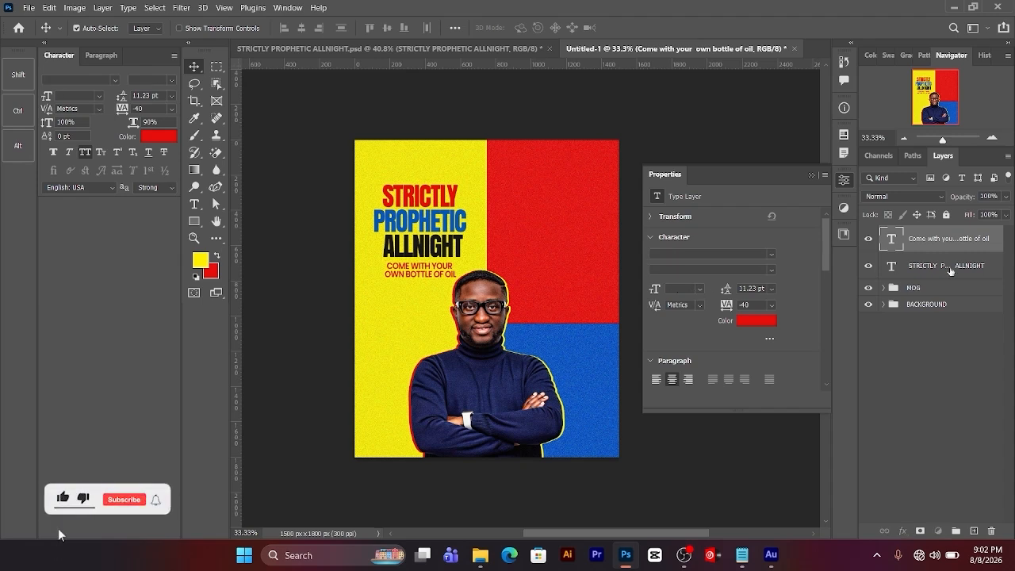
key("ctrl+g")
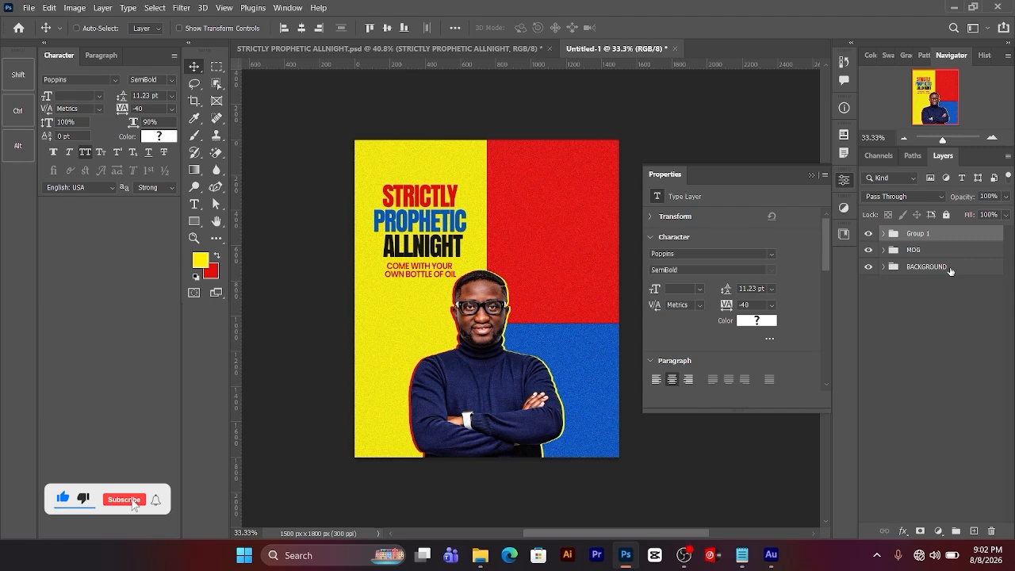
double_click(917, 233)
type("ThEME")
key("Return")
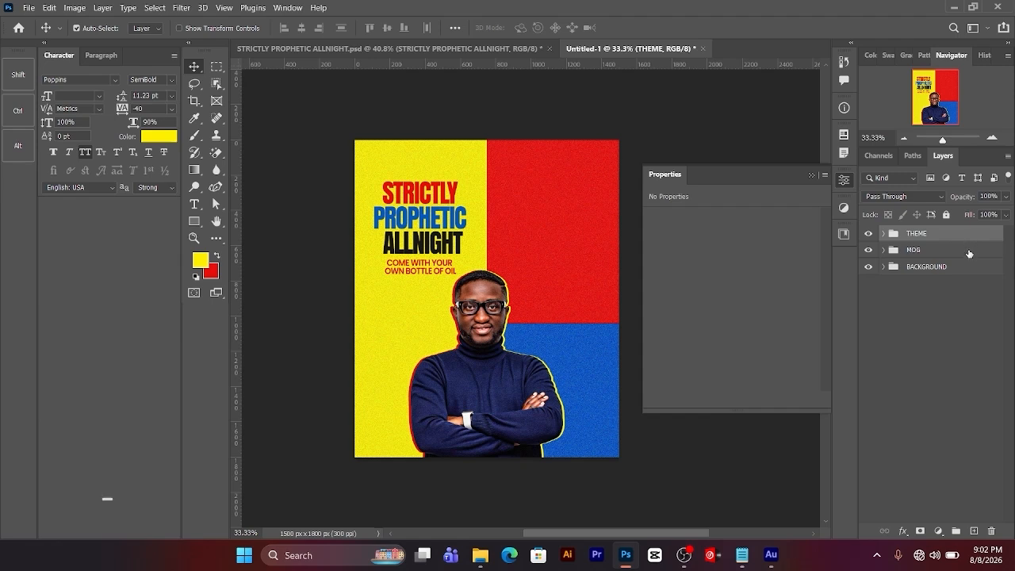
key("shift+Left")
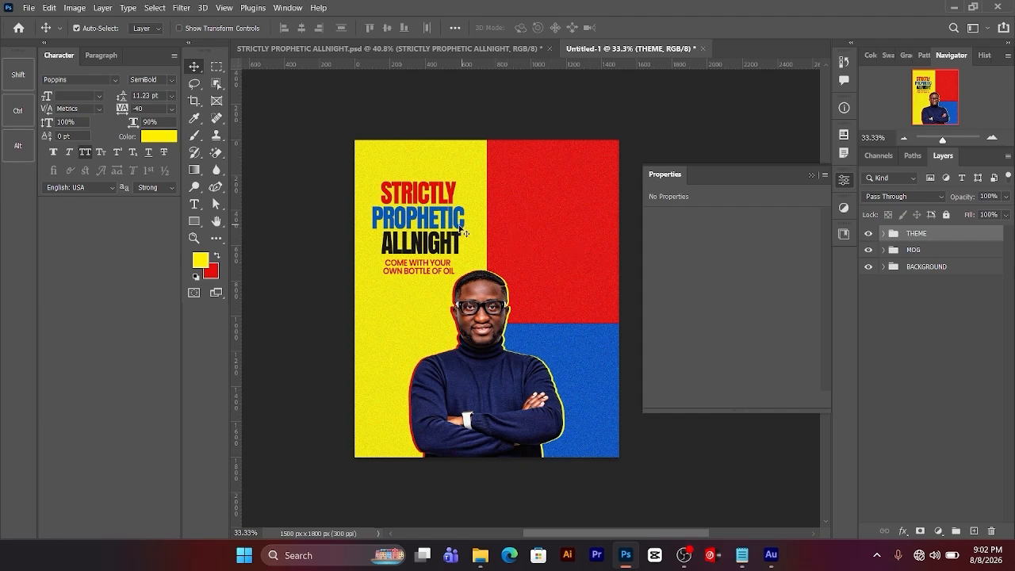
- Duplicate the title onto the red area and move the copy's layer out of and above the THEME group
left_click_drag(450, 224, 574, 224)
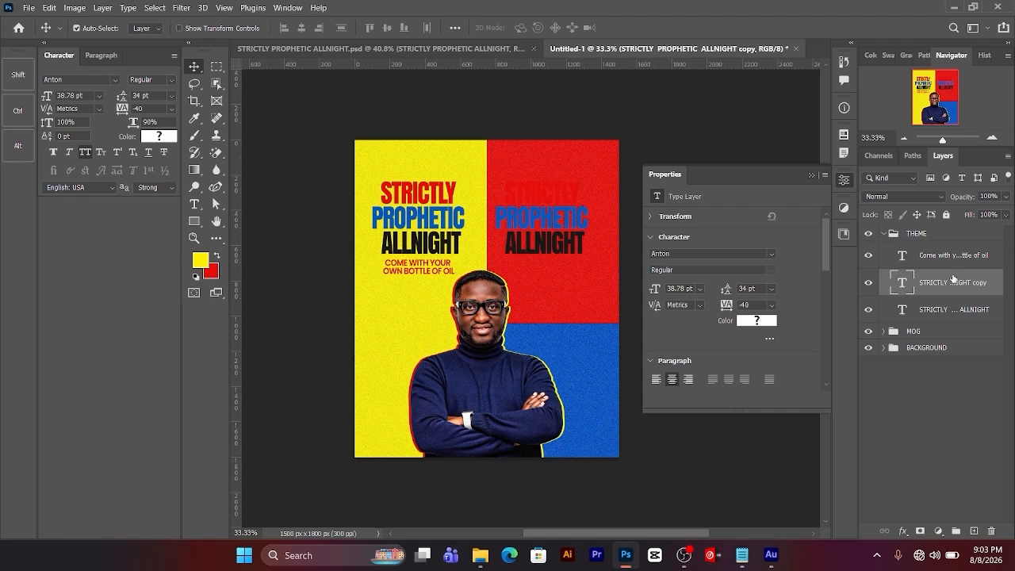
left_click_drag(965, 253, 952, 228)
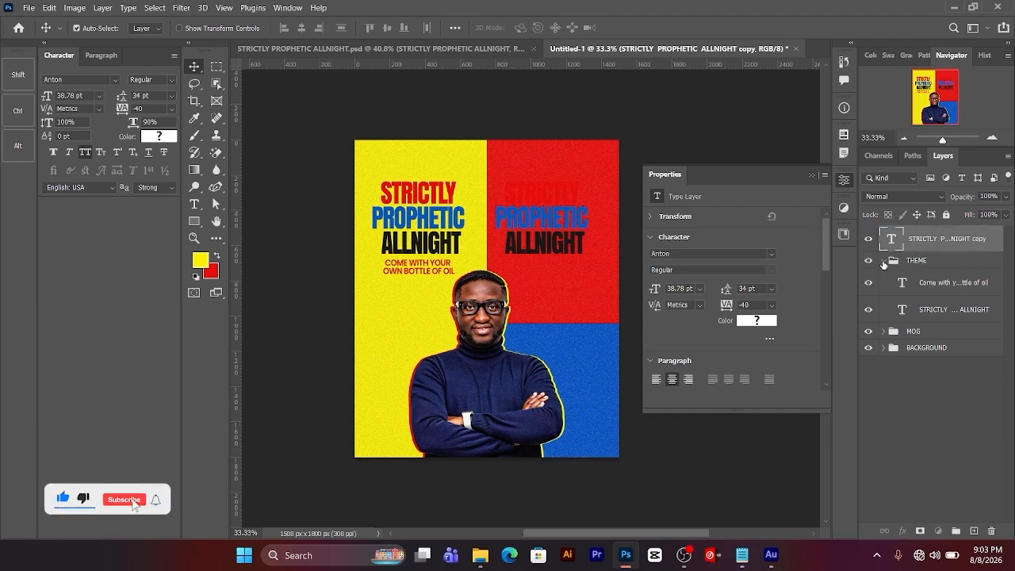
left_click(883, 261)
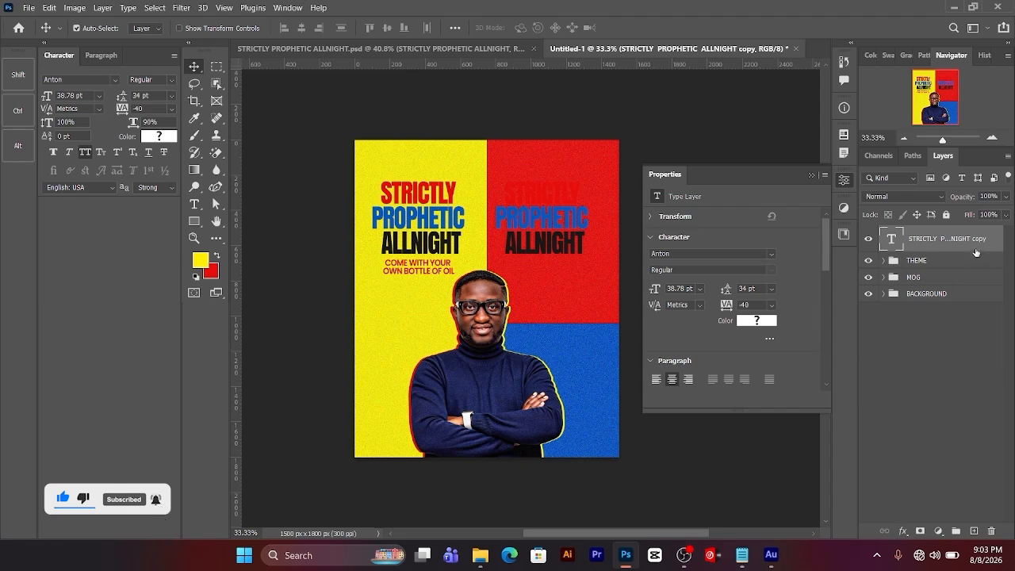
- Replace the title copy's text with "FRIDAY 12th & 19th June 2026" from the Notepad text and color it white
key("t")
left_click(569, 247)
key("ctrl+a")
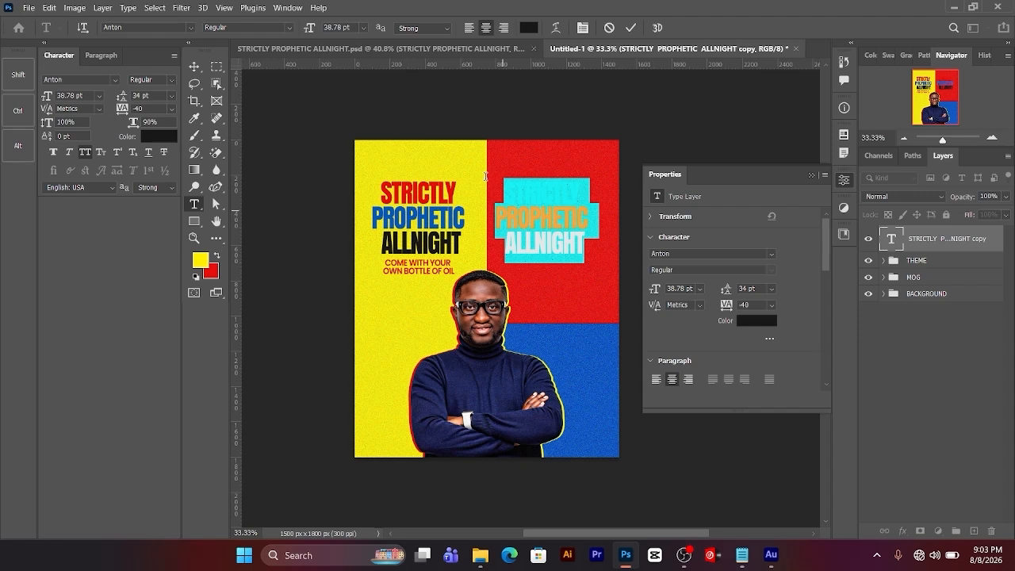
left_click(742, 555)
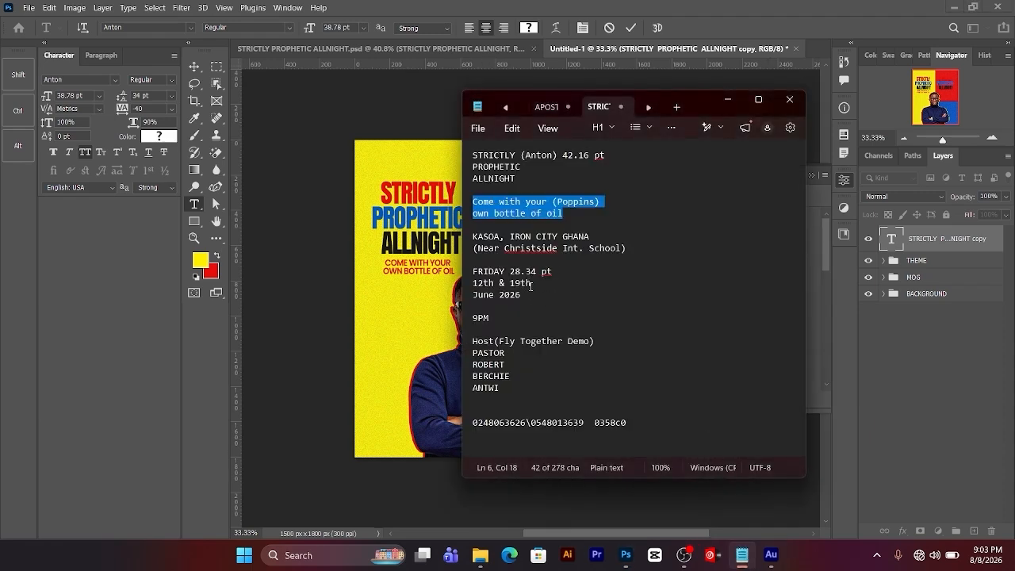
left_click_drag(522, 294, 475, 294)
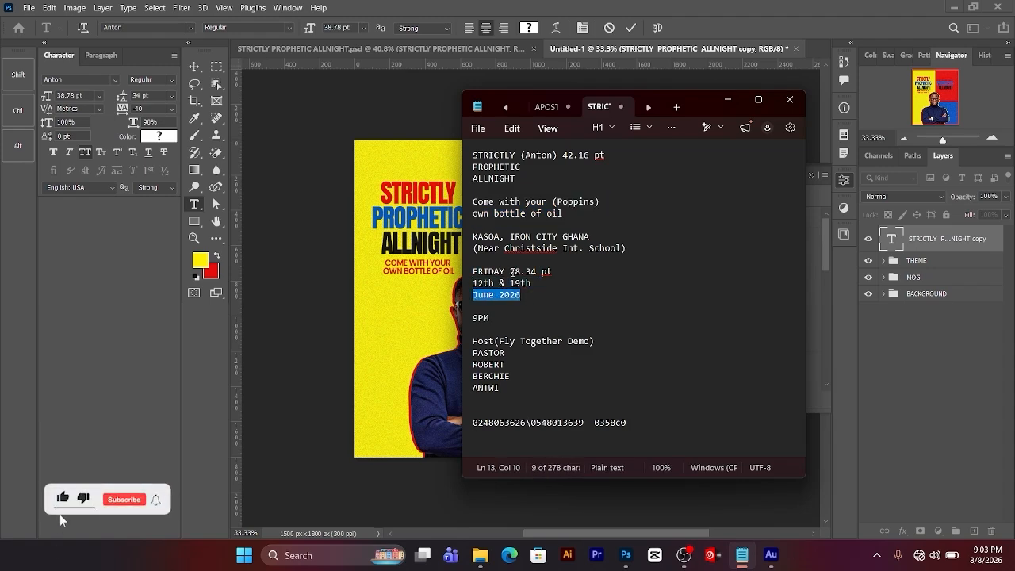
left_click(512, 271)
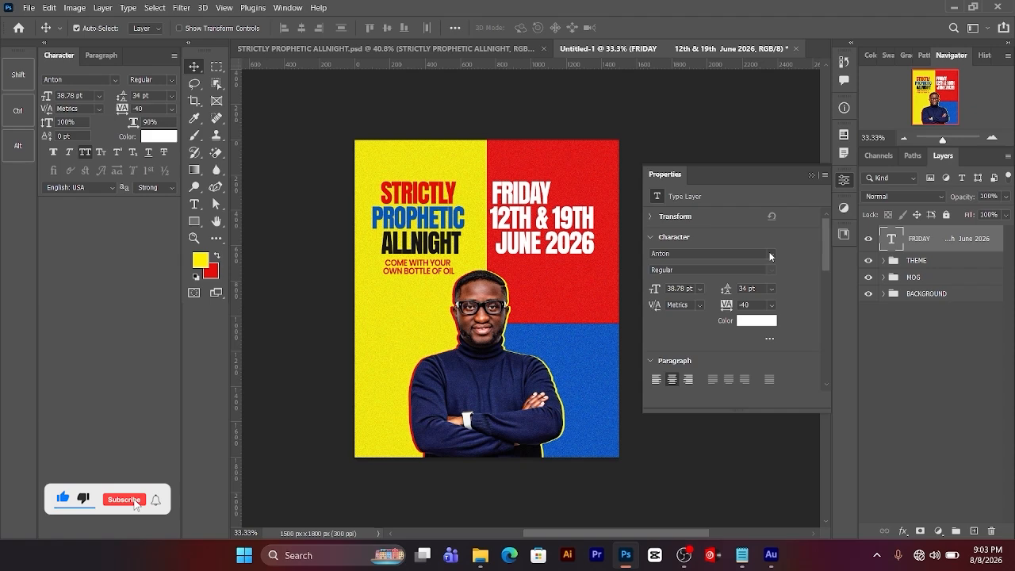
- Set the date text in Poppins SemiBold at 28.34 pt
left_click(769, 254)
type("POPO")
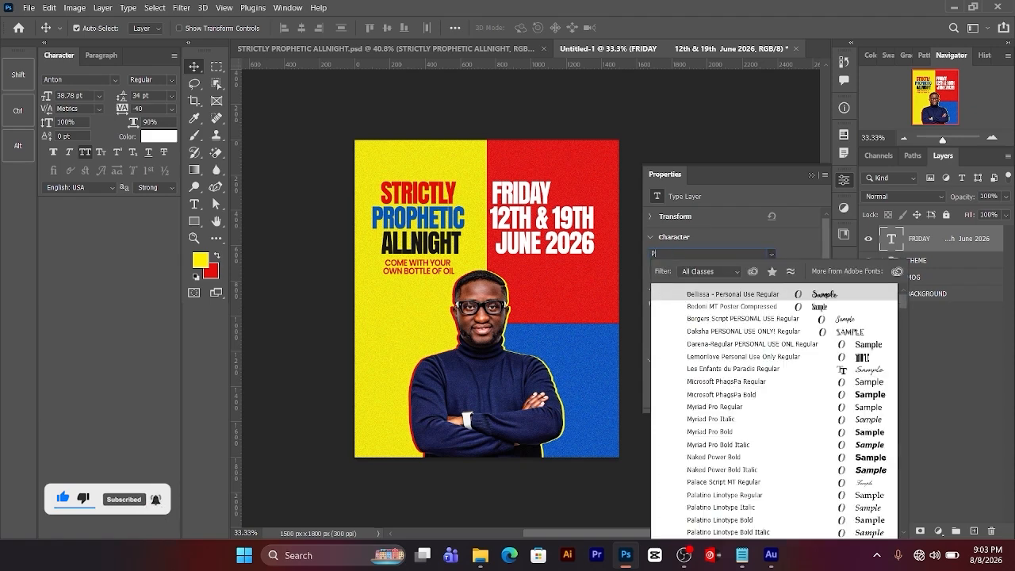
key("BackSpace")
key("BackSpace")
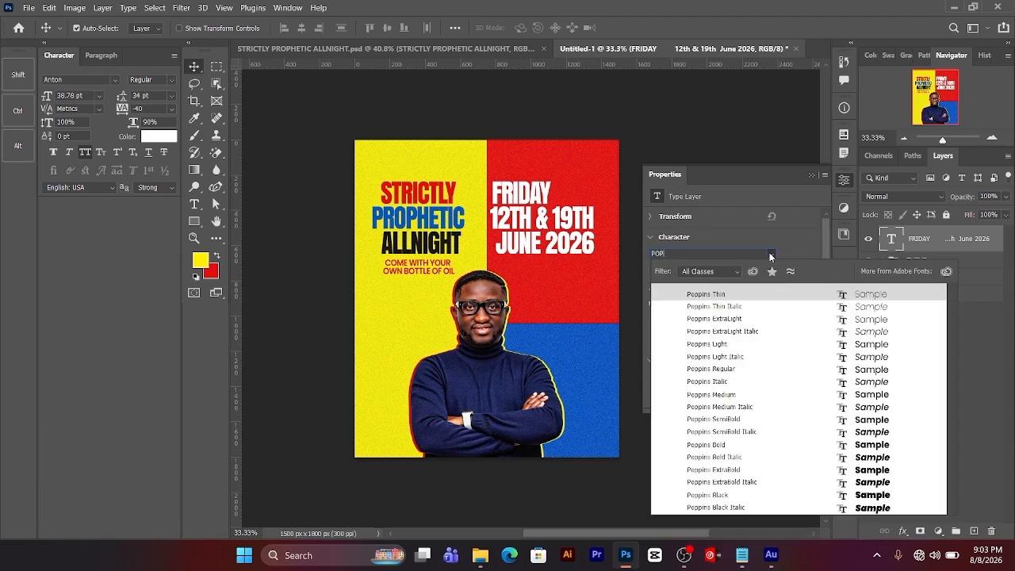
type("P")
left_click(731, 422)
left_click(731, 420)
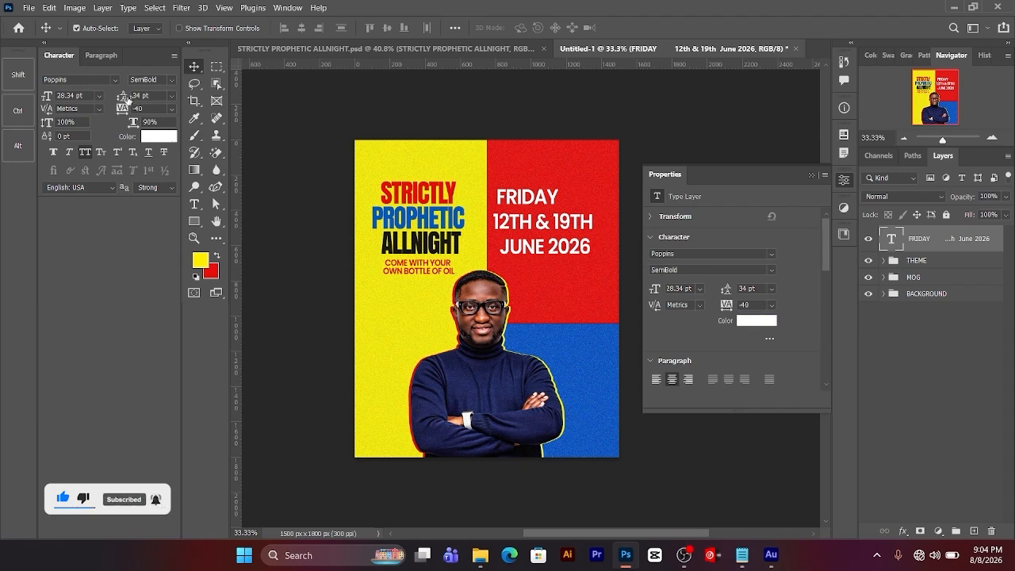
- Set the date text's leading to 25 pt and remove the extra spaces after FRIDAY so the line centers
left_click_drag(127, 99, 123, 101)
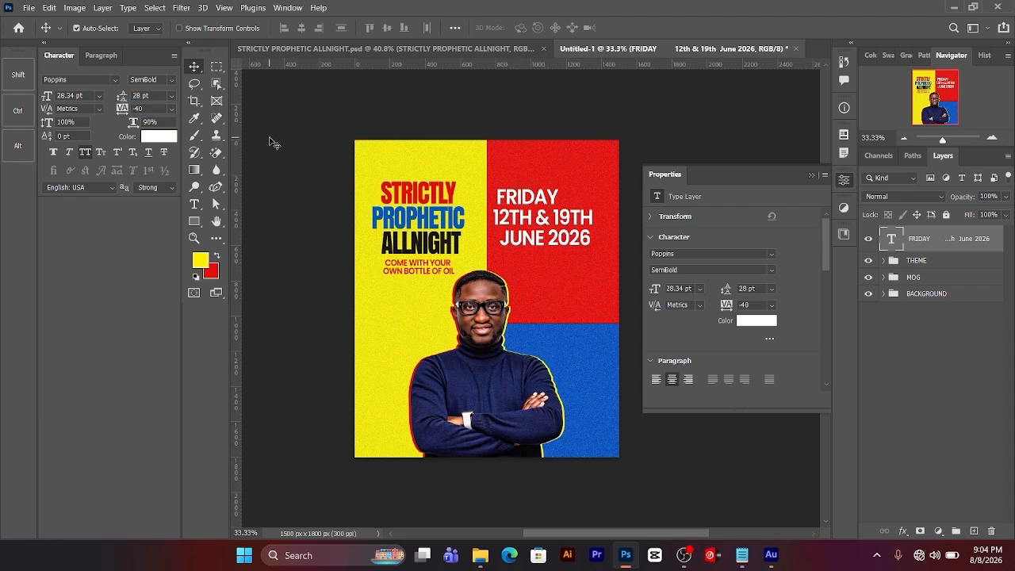
key("Down")
key("Down")
key("Down")
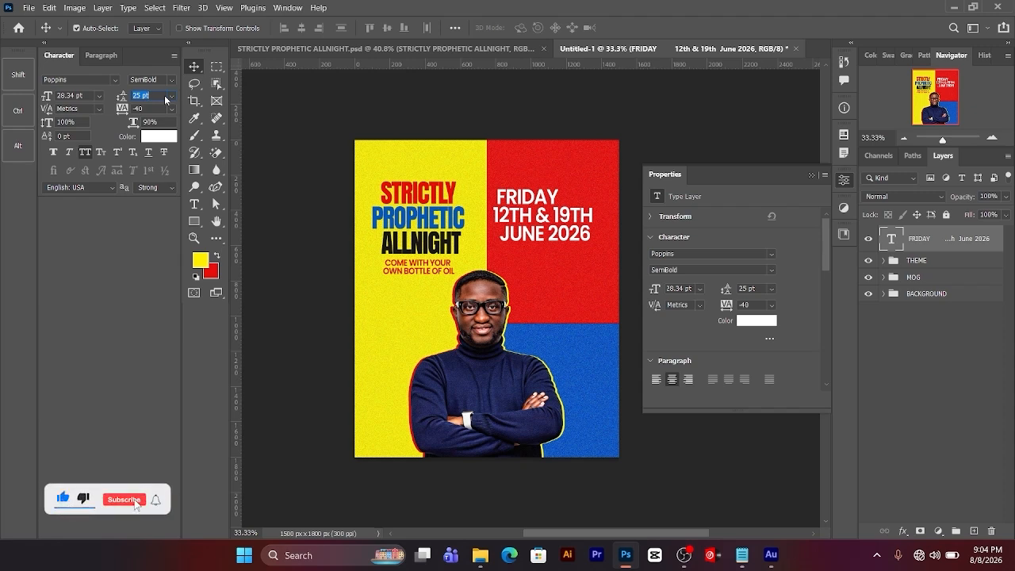
key("Return")
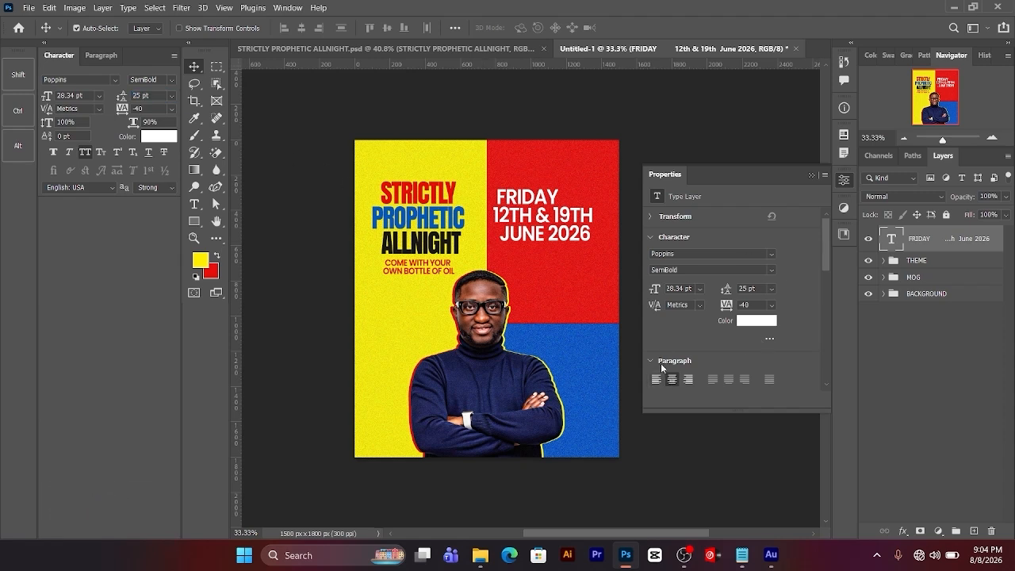
key("t")
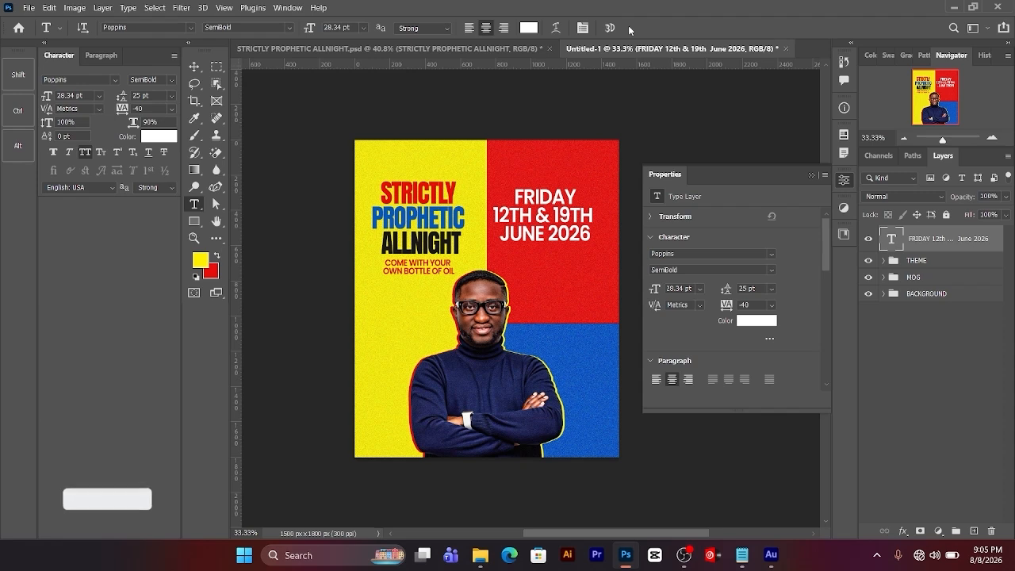
key("v")
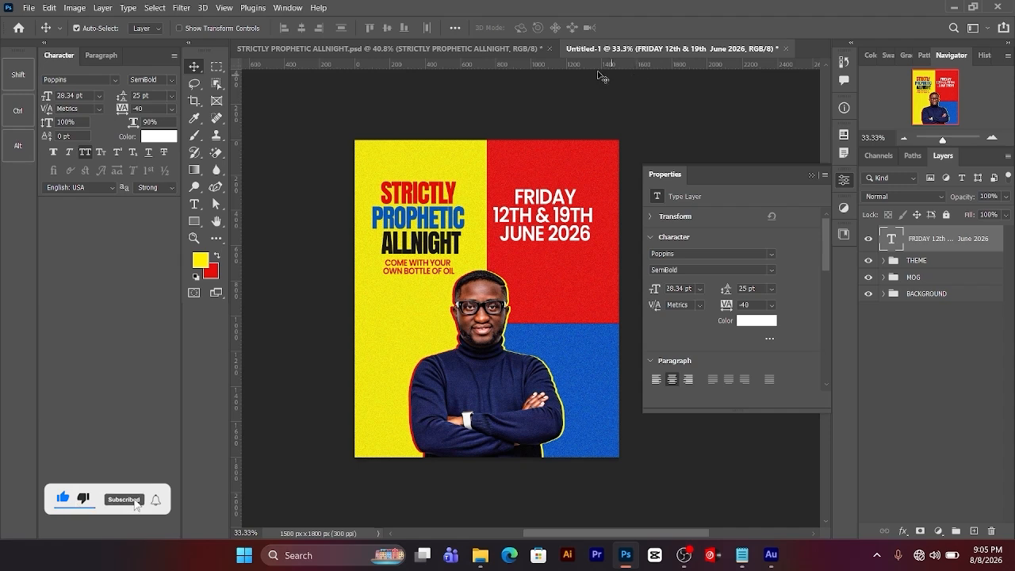
- Add a horizontal guide along the top of STRICTLY and align the top of the date text to it
left_click_drag(594, 68, 598, 182)
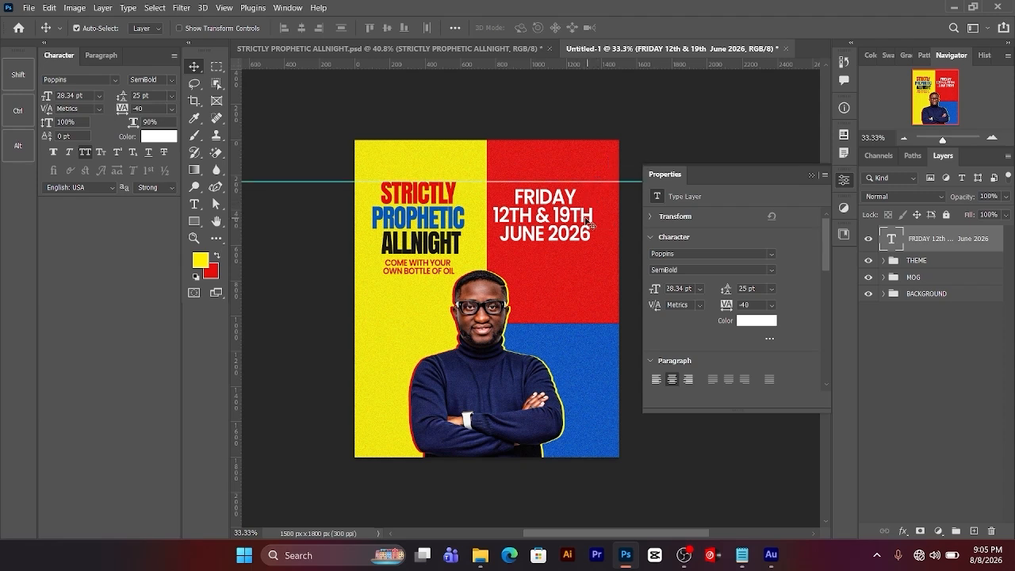
left_click_drag(571, 220, 574, 211)
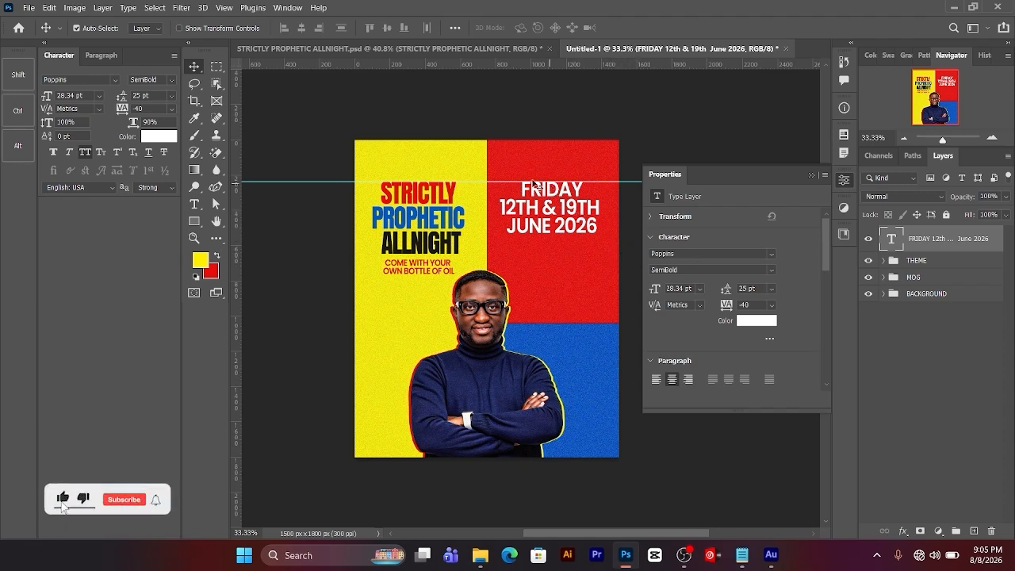
- Set the date text's tracking to -60 and nudge it right to center it in the red area
left_click(147, 107)
type("-60")
key("Return")
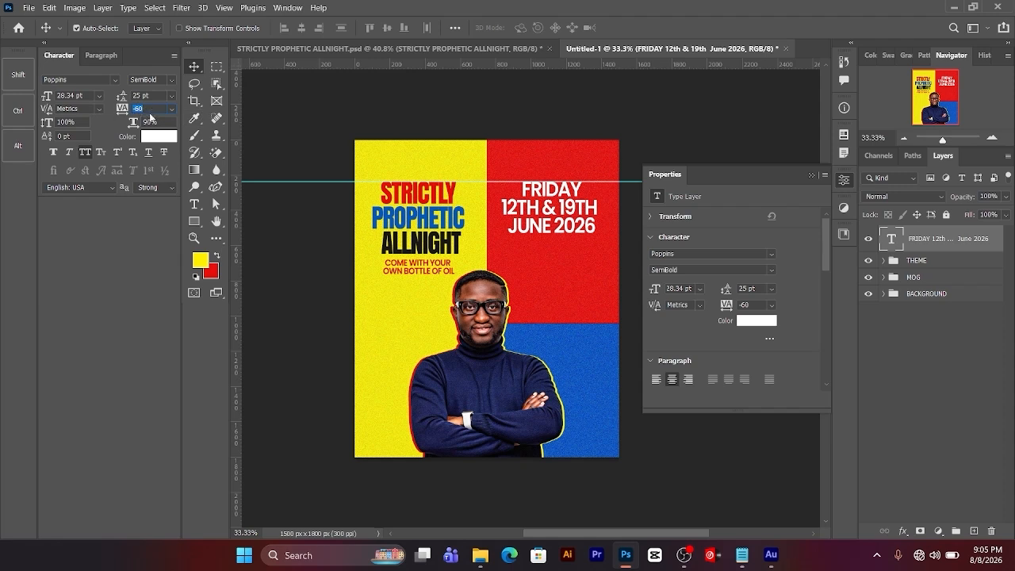
key("Return")
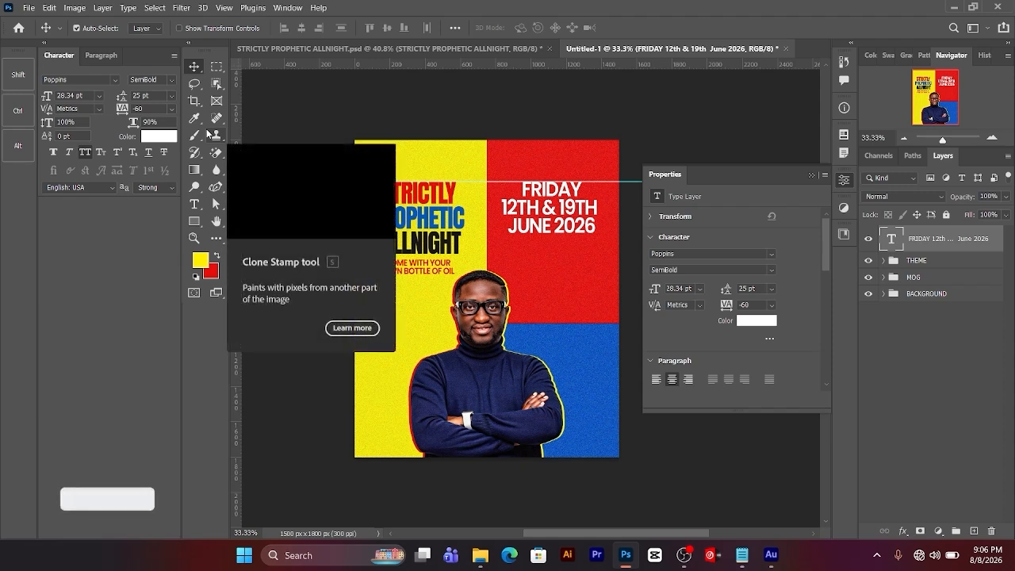
key("Right")
key("Right")
key("Right")
key("Right")
key("Right")
key("Right")
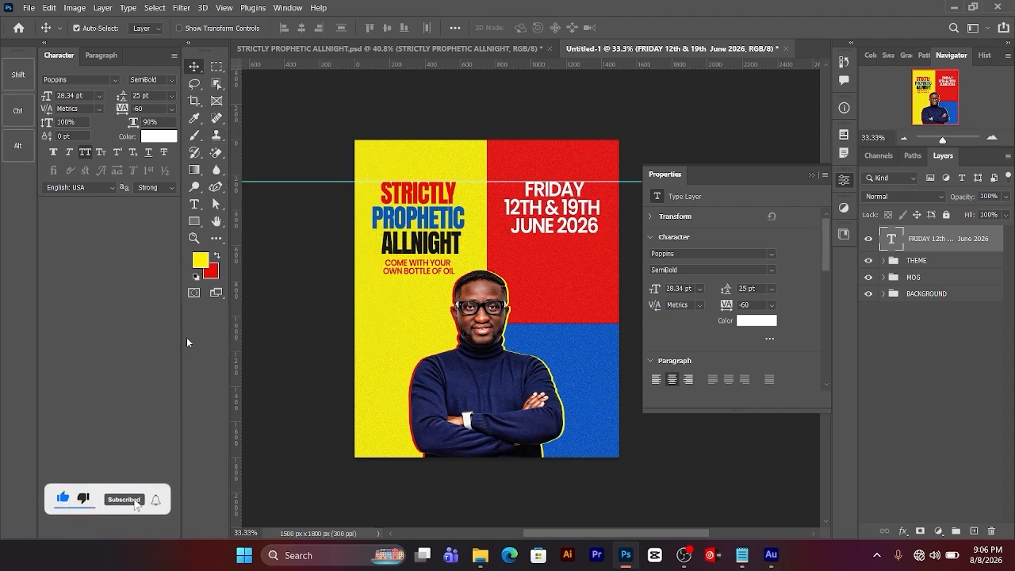
- Color the "12th & 19th" line of the date text yellow fff000
key("t")
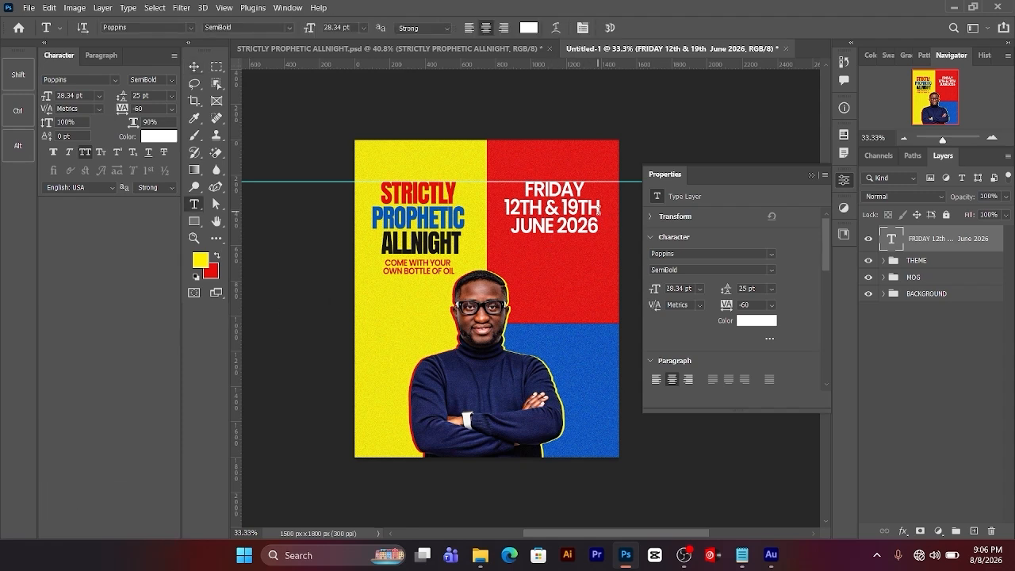
left_click_drag(600, 208, 504, 208)
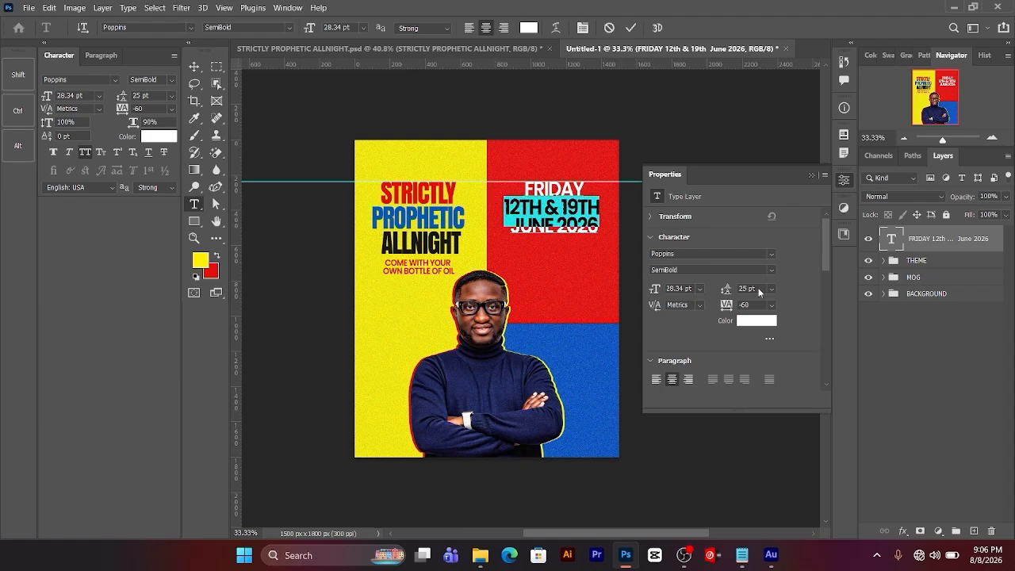
left_click(761, 321)
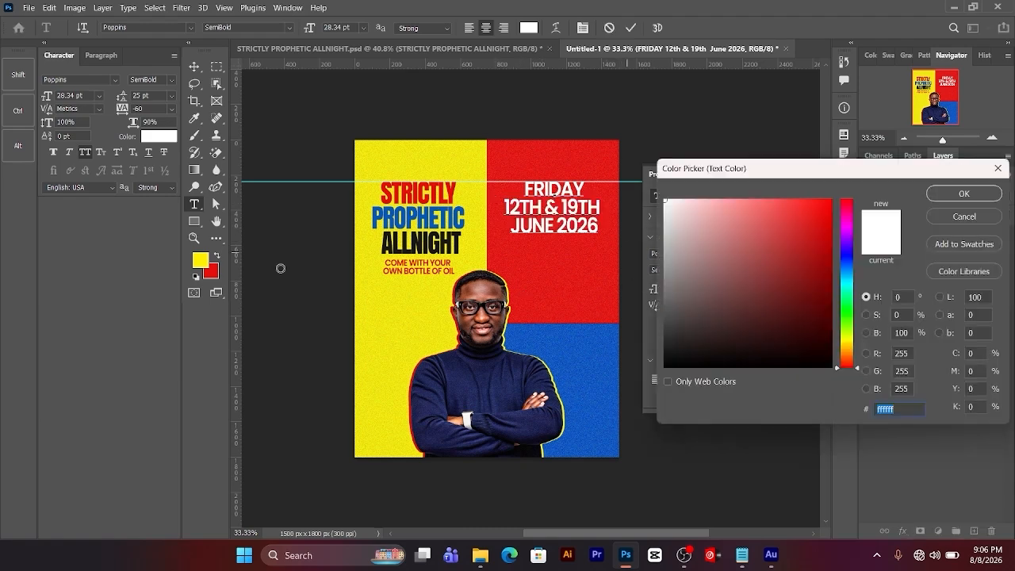
type("fff000")
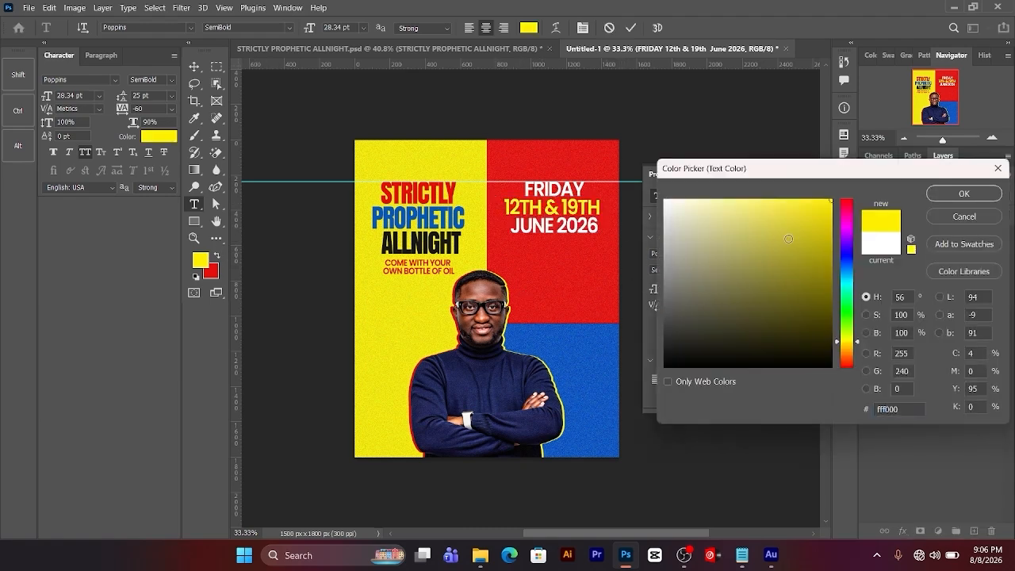
left_click(959, 195)
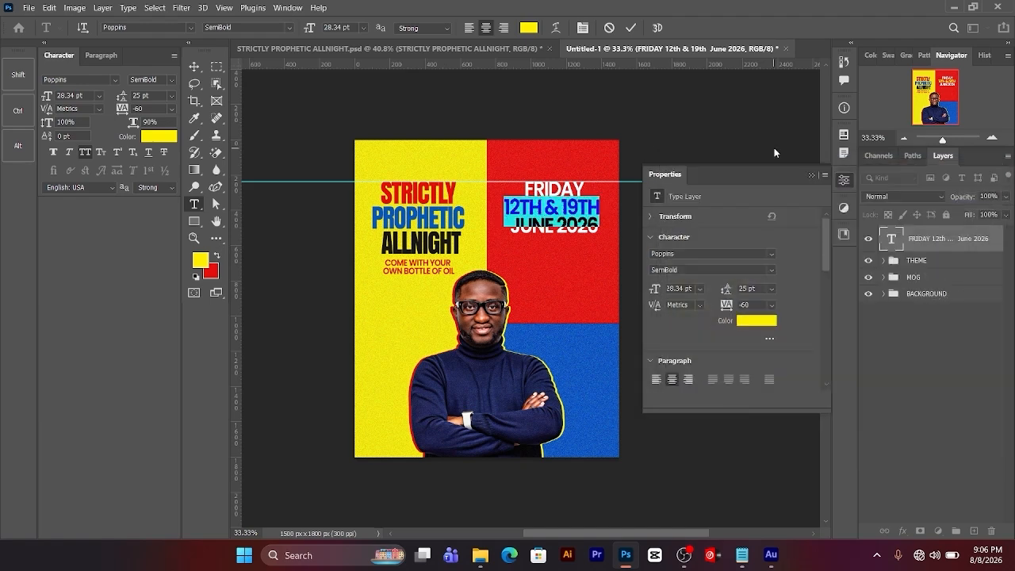
left_click(632, 31)
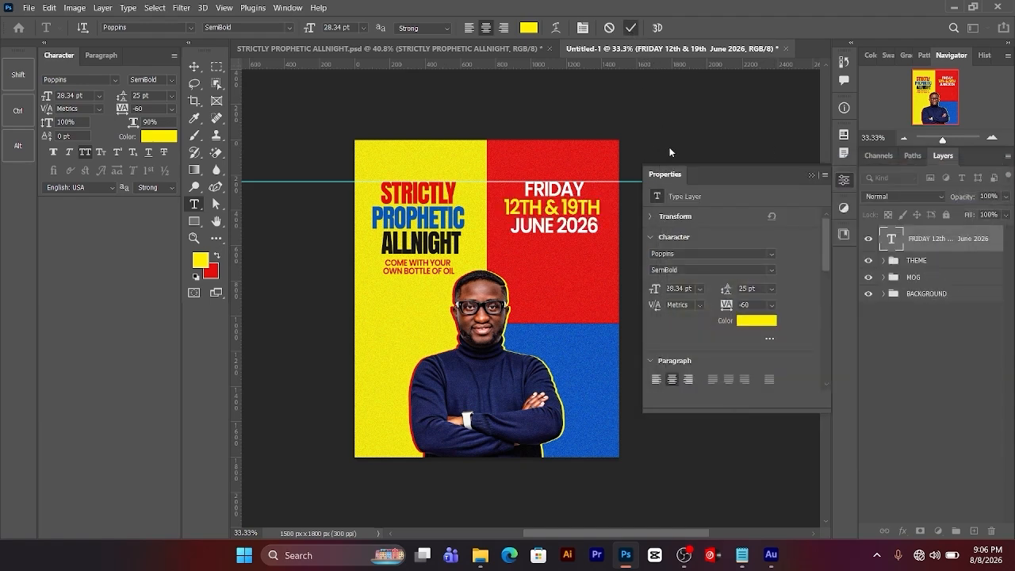
key("v")
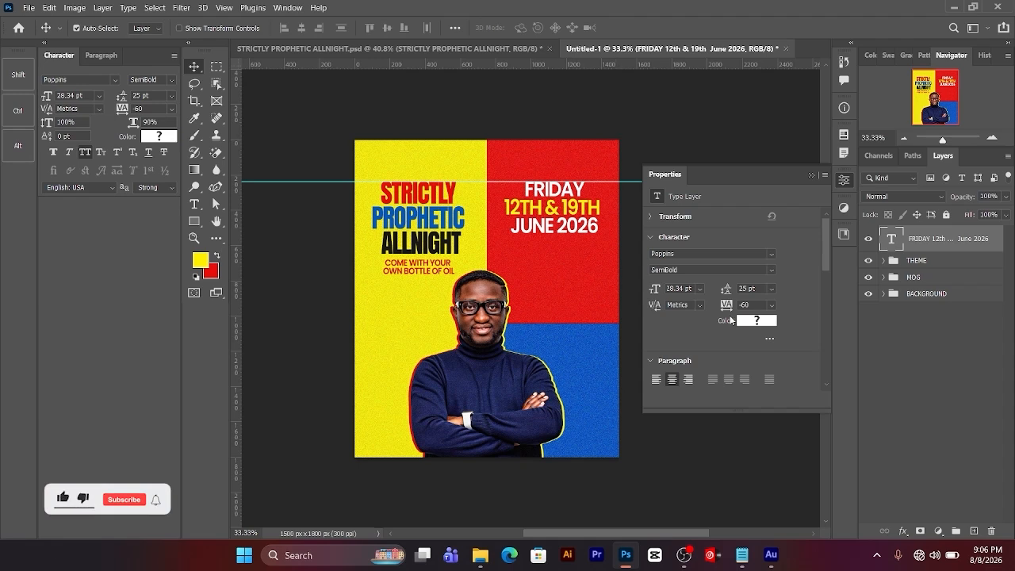
- Draw a green ellipse about 369 by 147 px in the red area below JUNE 2026
left_click(810, 175)
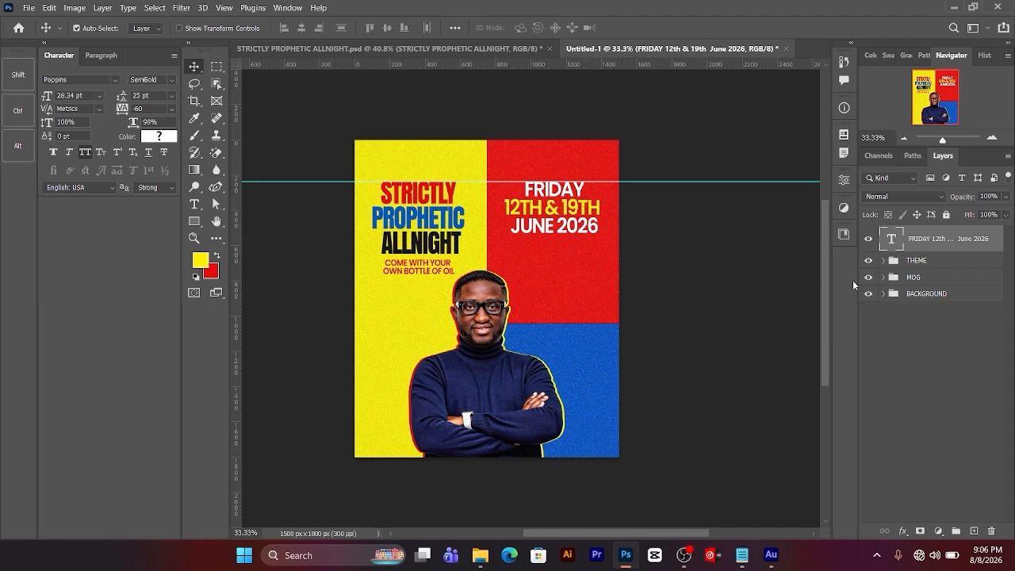
left_click(194, 222)
left_click(249, 225)
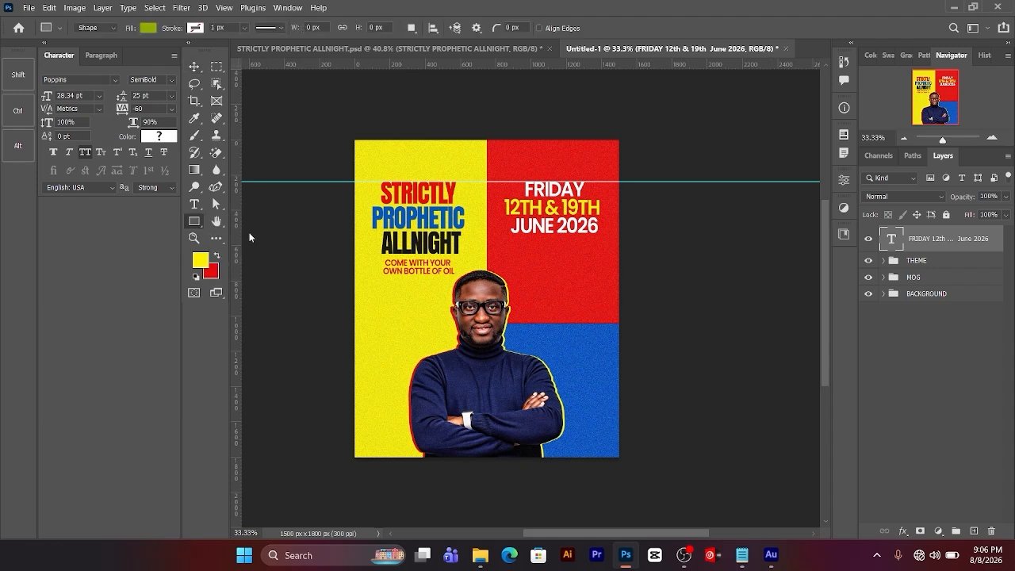
key("shift+u")
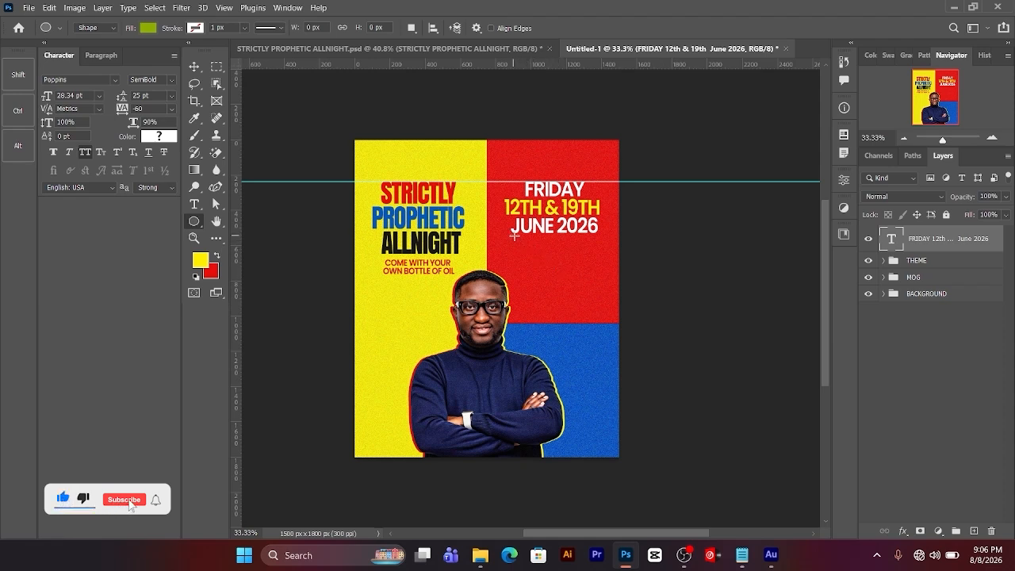
left_click_drag(524, 252, 589, 277)
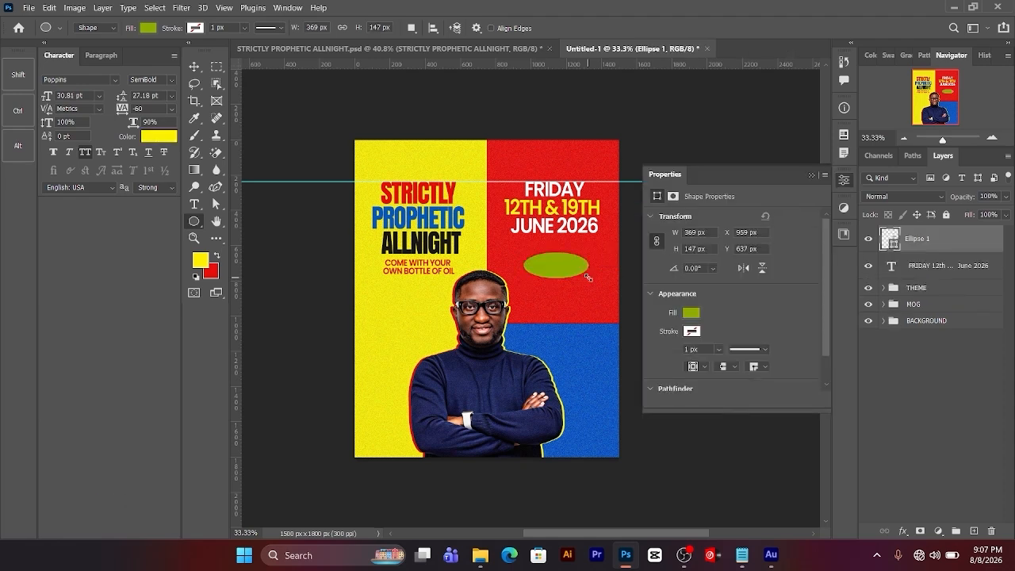
- Remove the green ellipse's fill and give it a white stroke 3 px wide
left_click(691, 313)
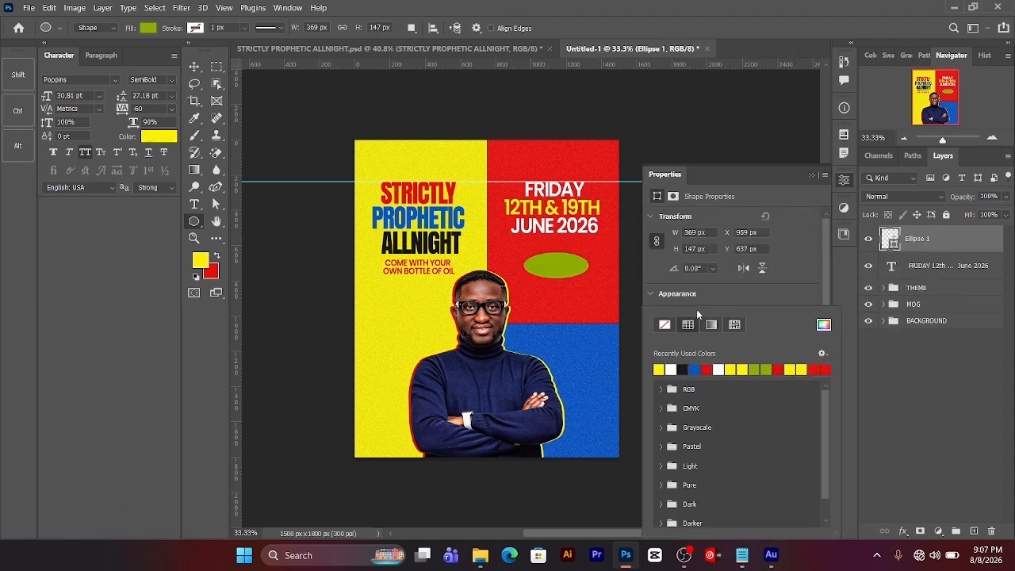
left_click(664, 324)
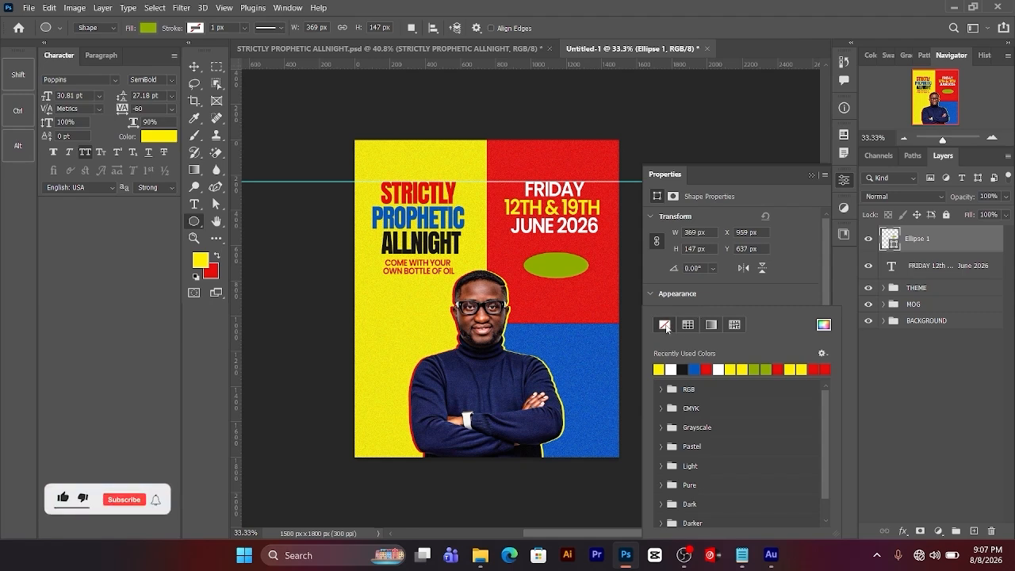
left_click(764, 279)
left_click(697, 330)
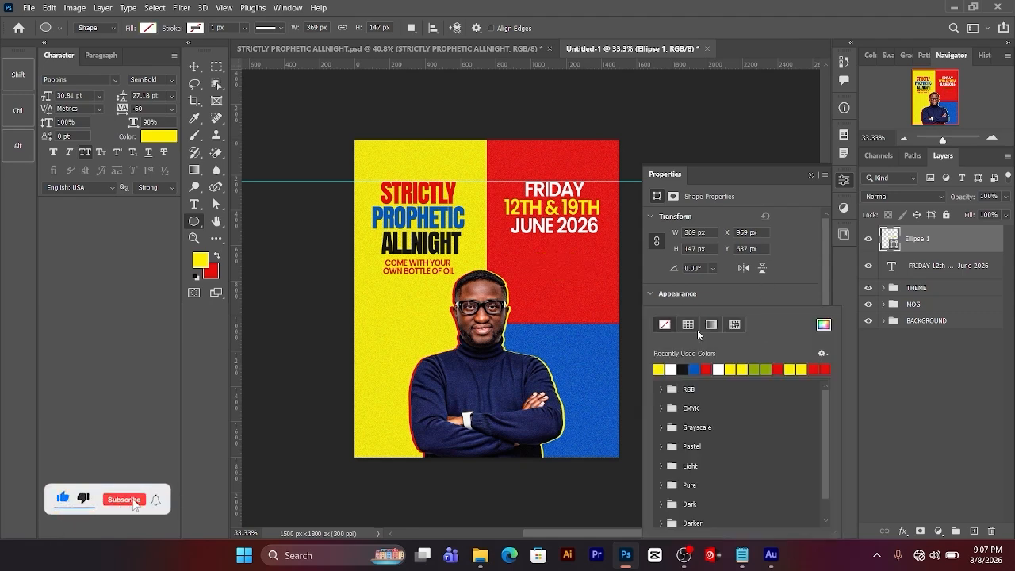
left_click(670, 369)
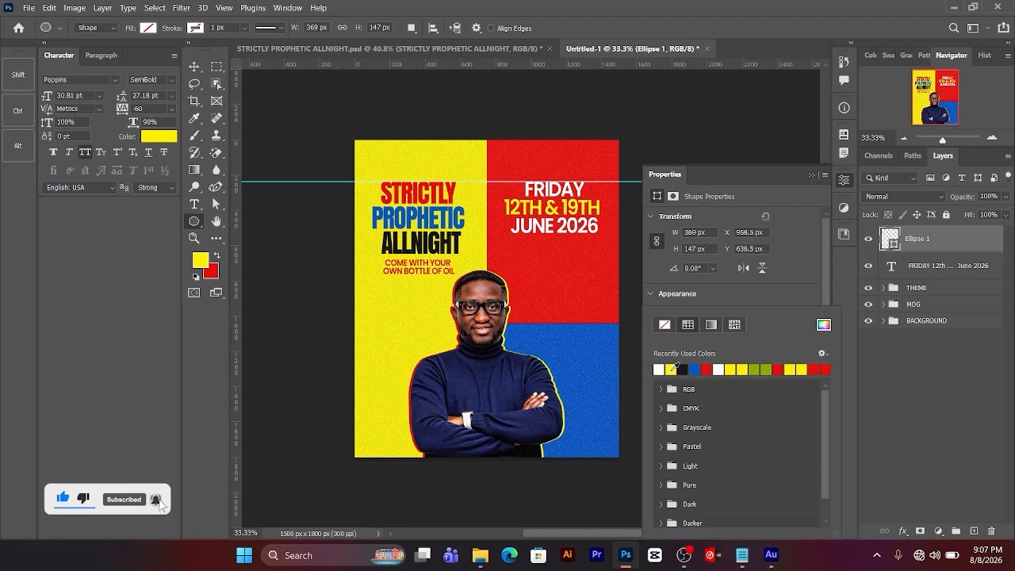
left_click(759, 296)
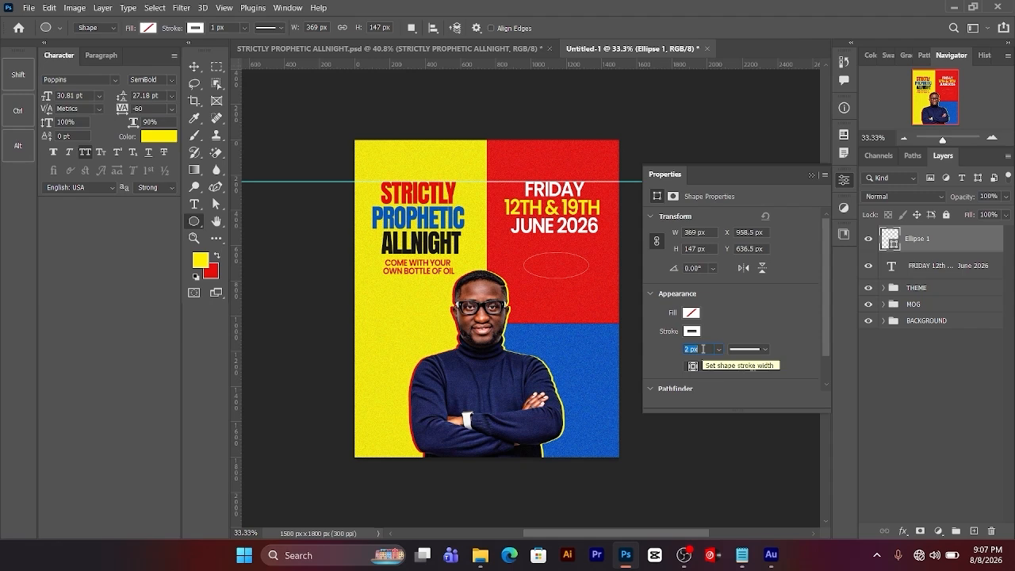
key("Return")
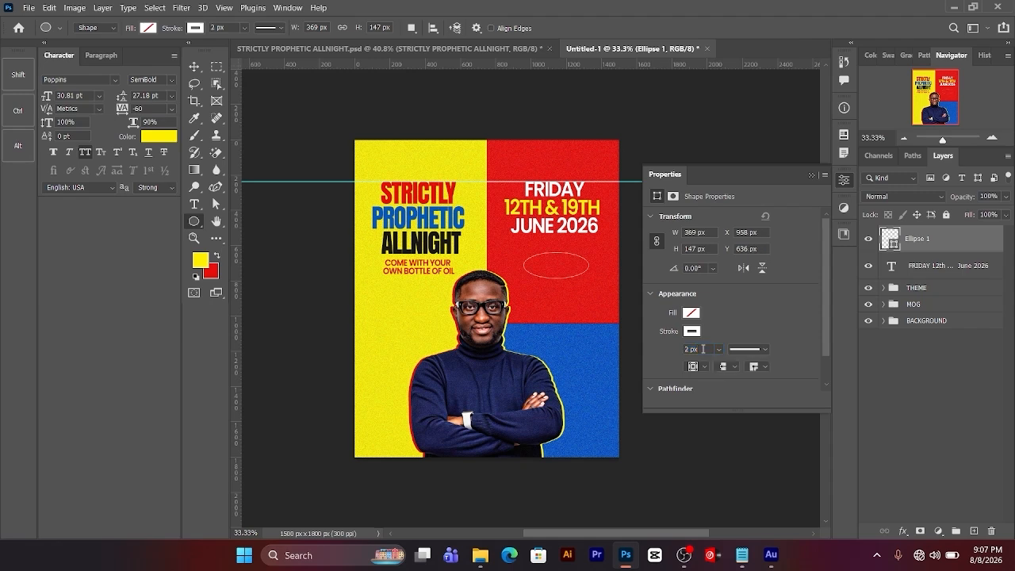
key("Return")
- Duplicate the ellipse outline with the copy rotated about -5°, and move the pair up closer to JUNE 2026
key("ctrl+j")
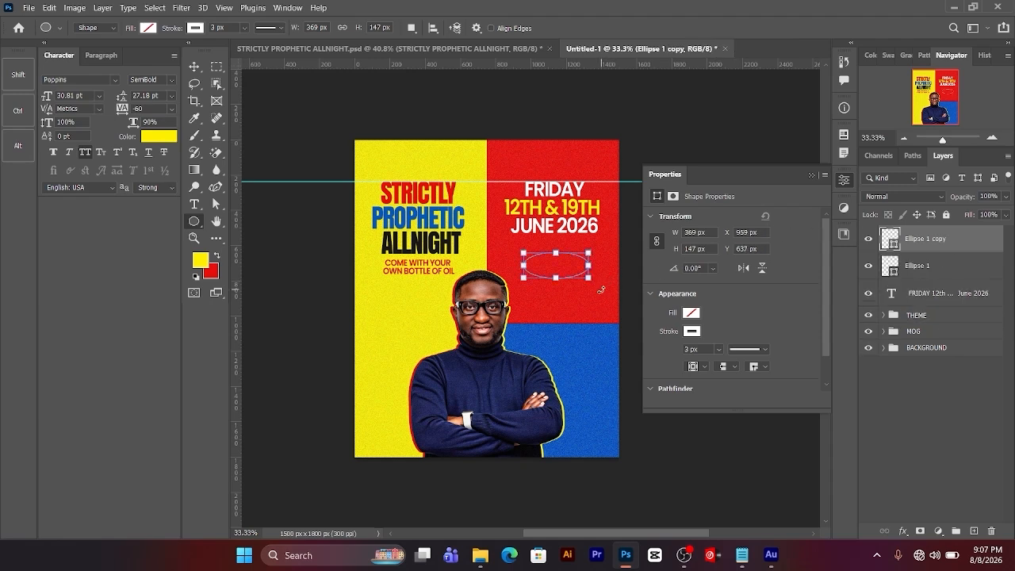
left_click_drag(601, 280, 601, 272)
key("Return")
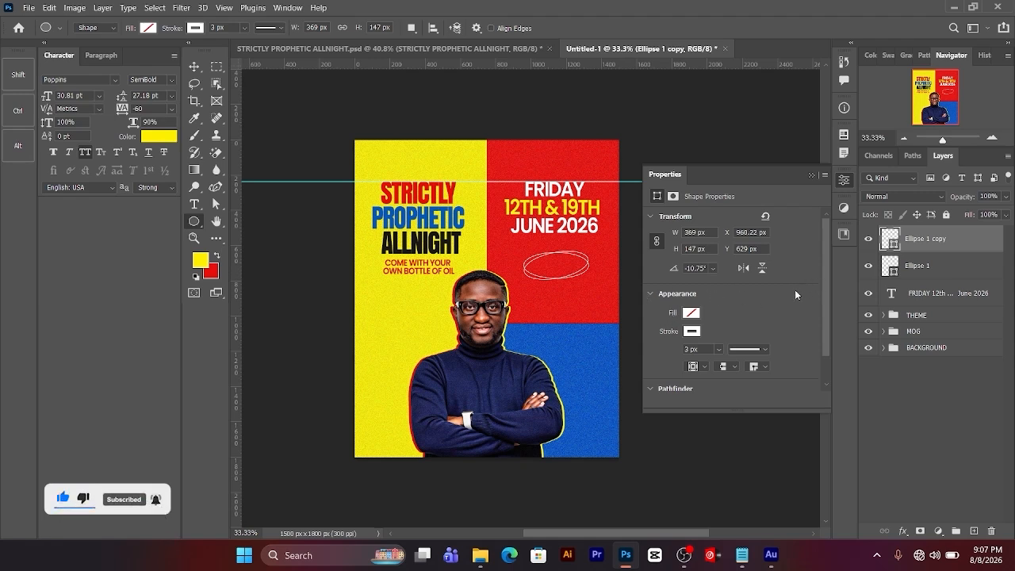
left_click(956, 265)
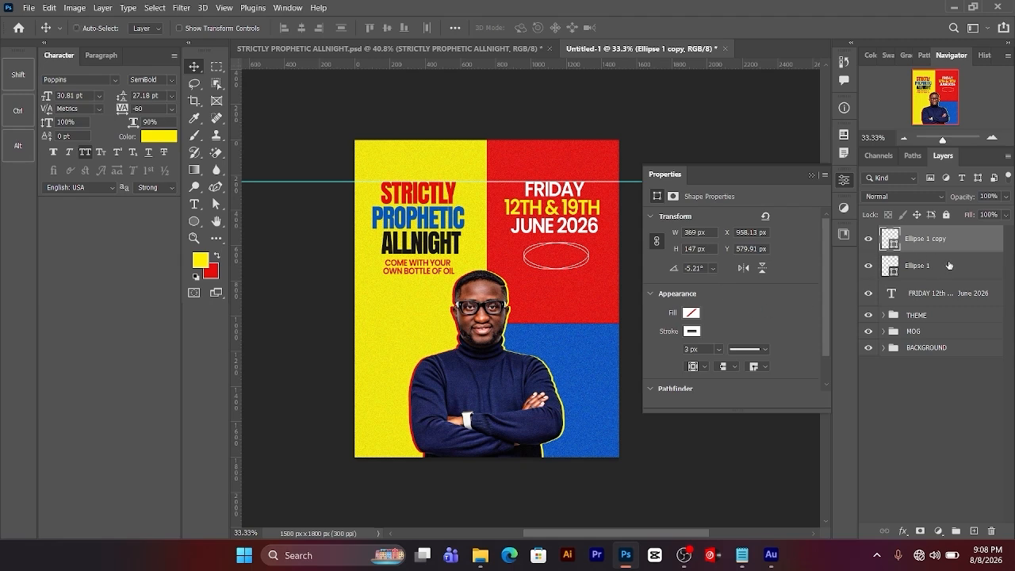
left_click(949, 264, "shift")
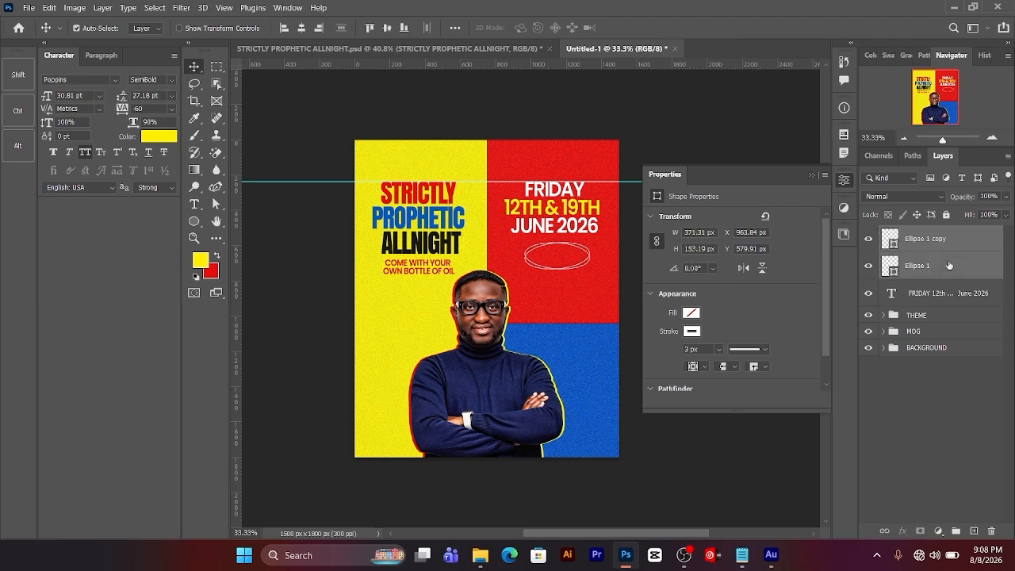
- Duplicate the date text straight down onto the ellipses and replace the copy's wording with 9PM
left_click(912, 293)
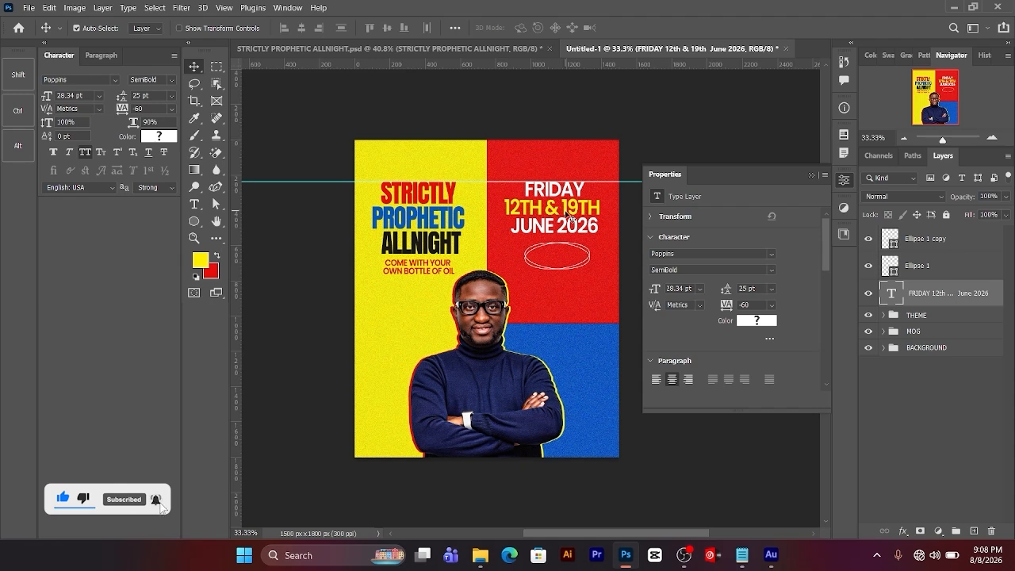
mouse_move(569, 219)
left_mouse_down()
mouse_move(571, 275)
mouse_move(576, 222)
left_mouse_up()
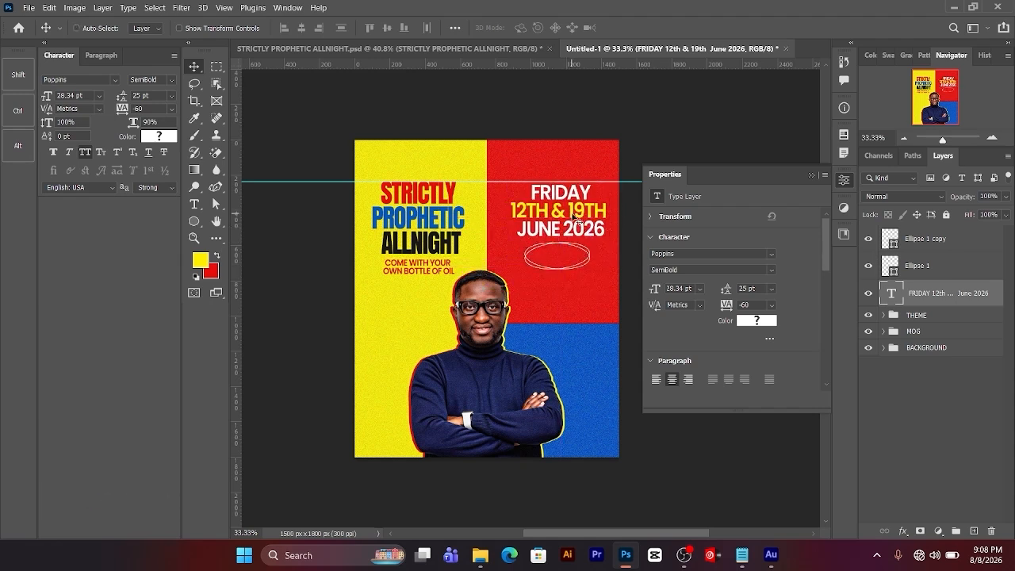
key("ctrl+z")
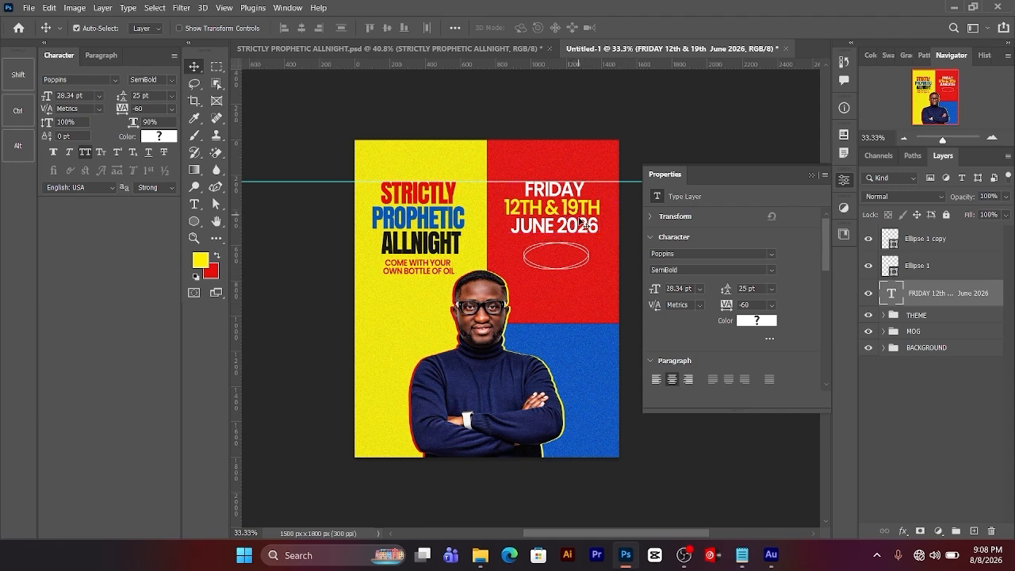
left_click_drag(591, 229, 589, 295)
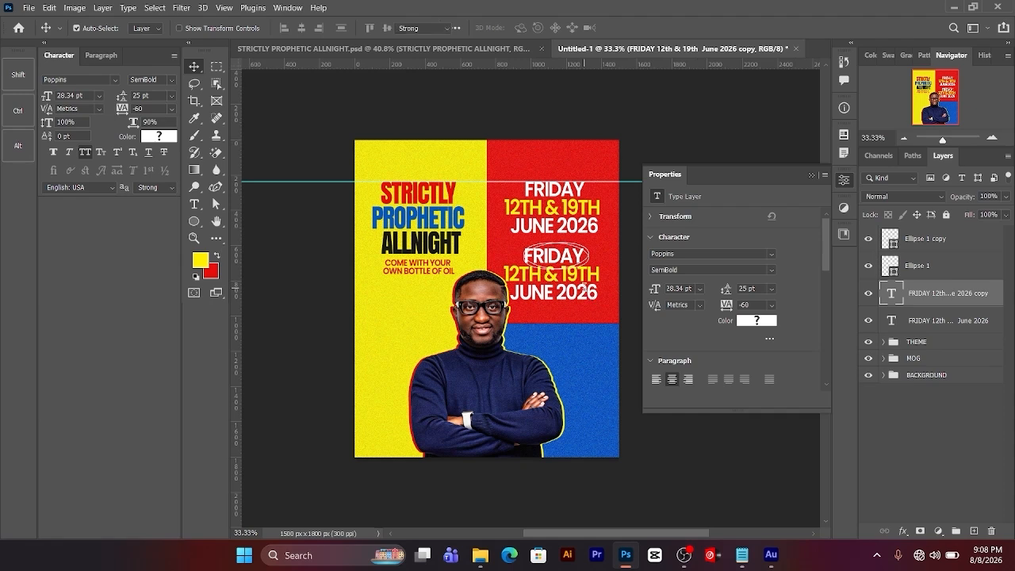
key("t")
left_click(598, 295)
left_click_drag(598, 295, 460, 250)
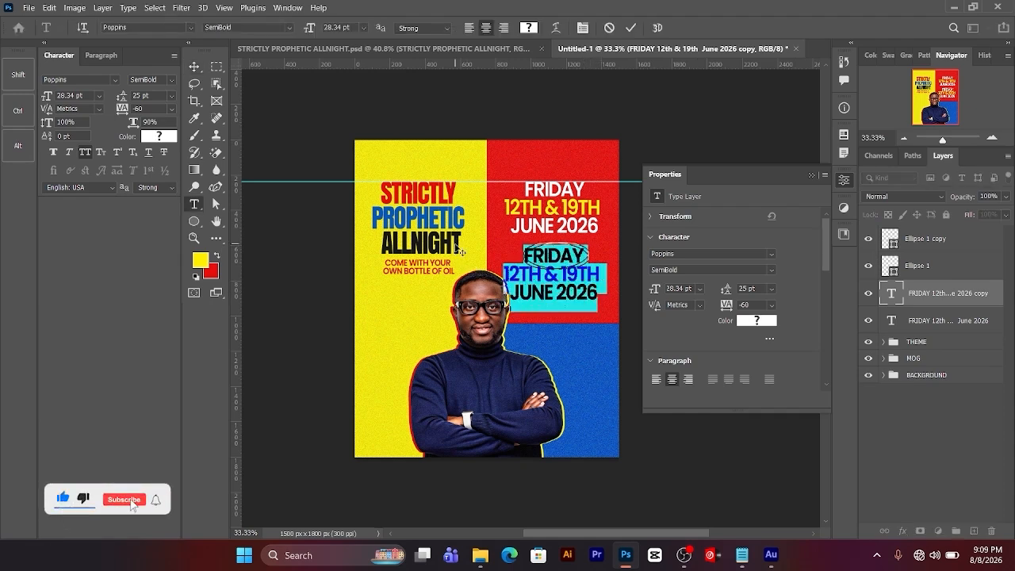
type("9")
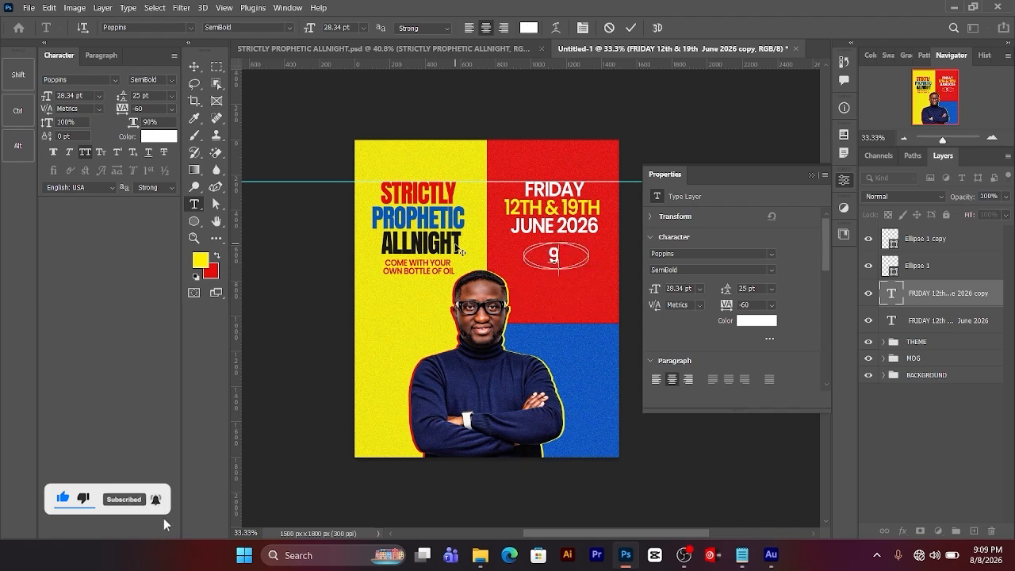
type("PM")
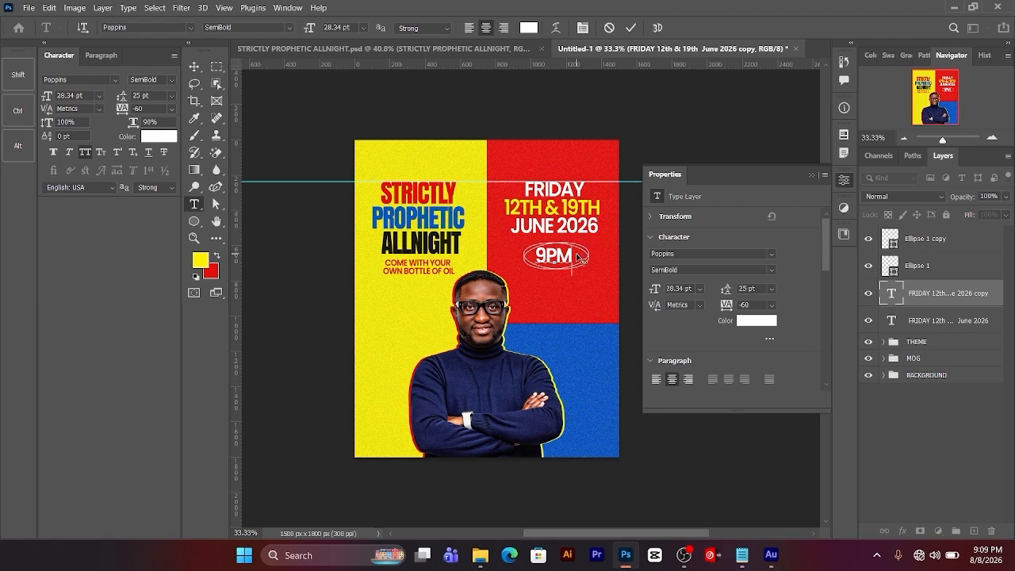
- Color the 9PM text yellow and move it up slightly together with both ellipses
left_click_drag(572, 251, 533, 244)
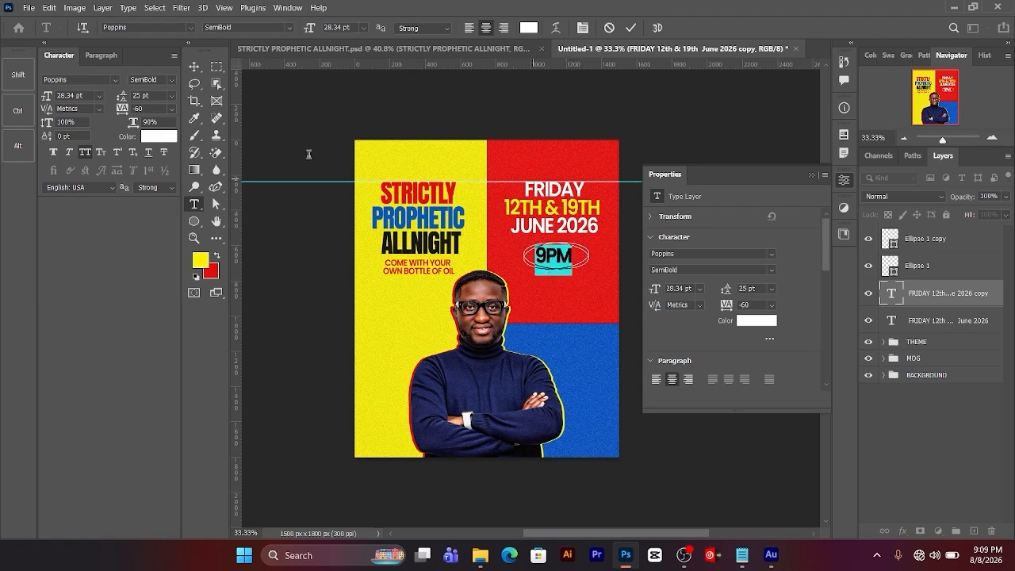
left_click(161, 135)
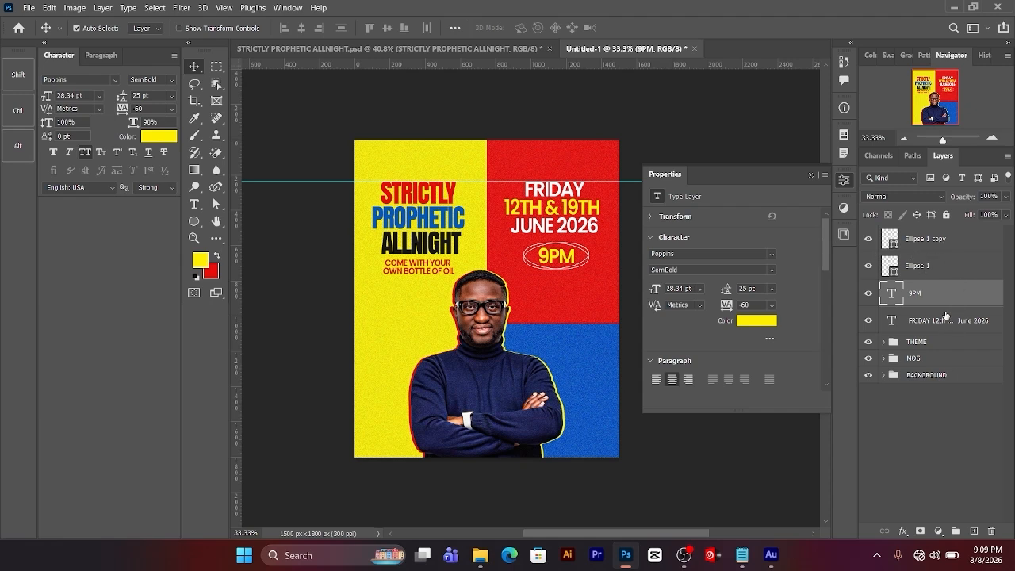
left_click(944, 240, "ctrl")
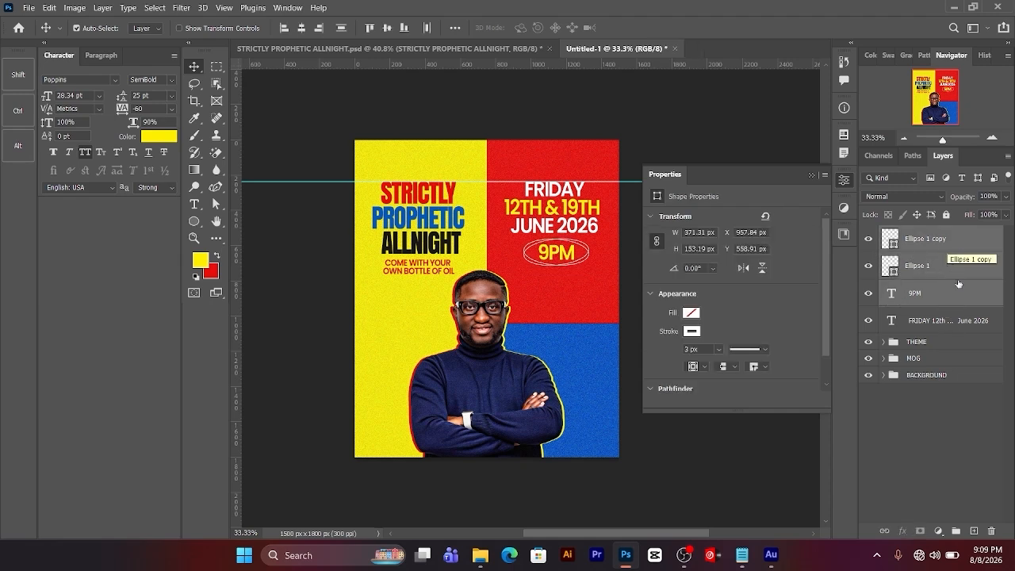
- Group the date text, 9PM text and both ellipses, and name the group DATE AND TIME
left_click(972, 321, "ctrl")
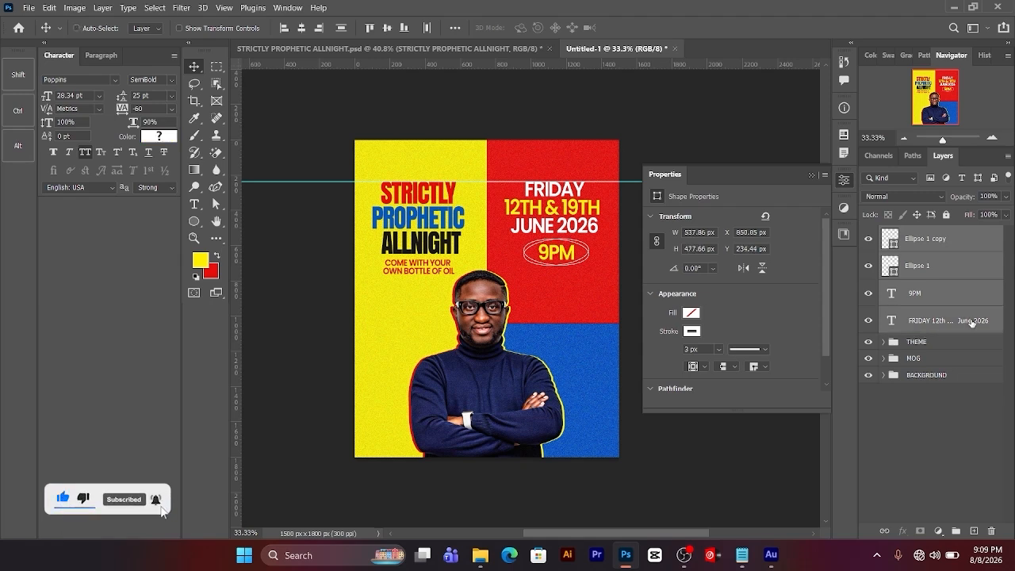
key("ctrl+g")
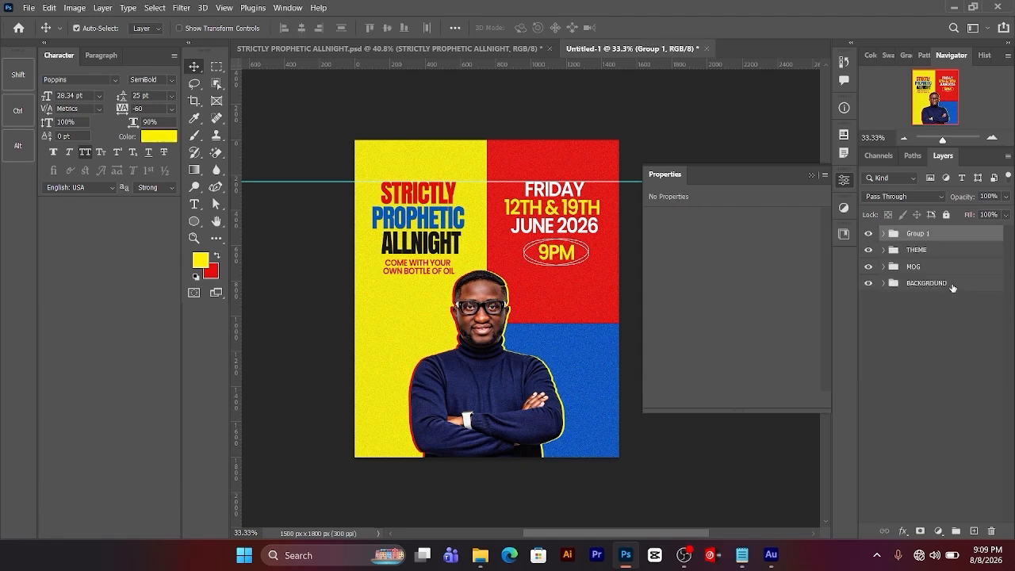
double_click(918, 234)
type("DATE AND")
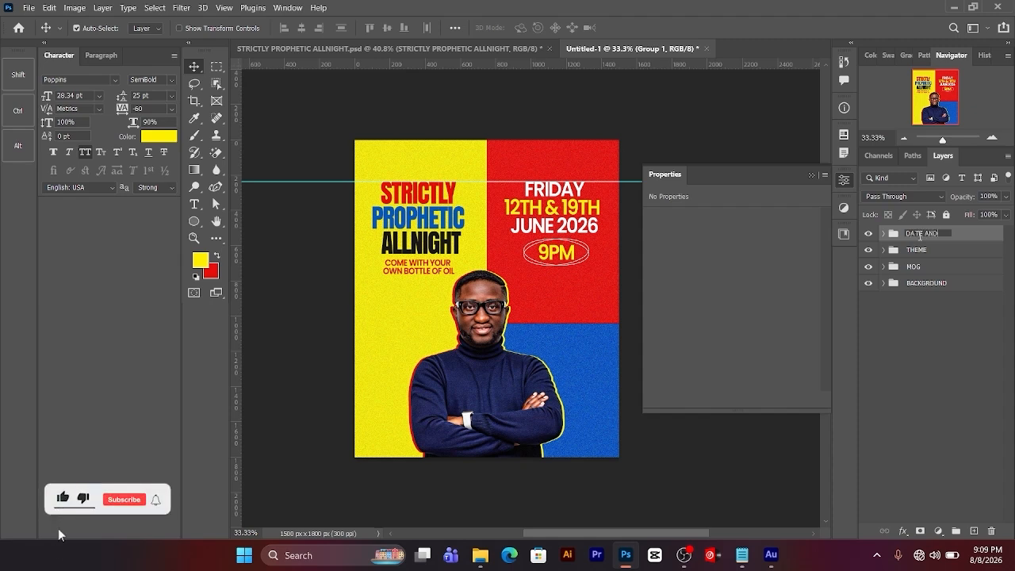
type(" TIME")
key("Return")
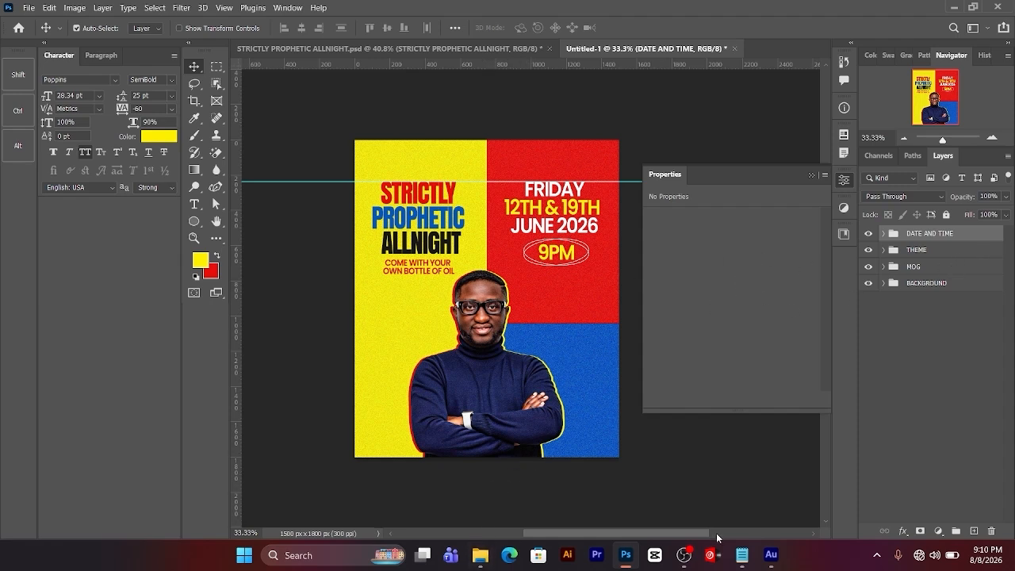
- Add the two-line venue address in yellow Poppins SemiBold at about 9.5 pt, centered below the 9PM ellipses
key("t")
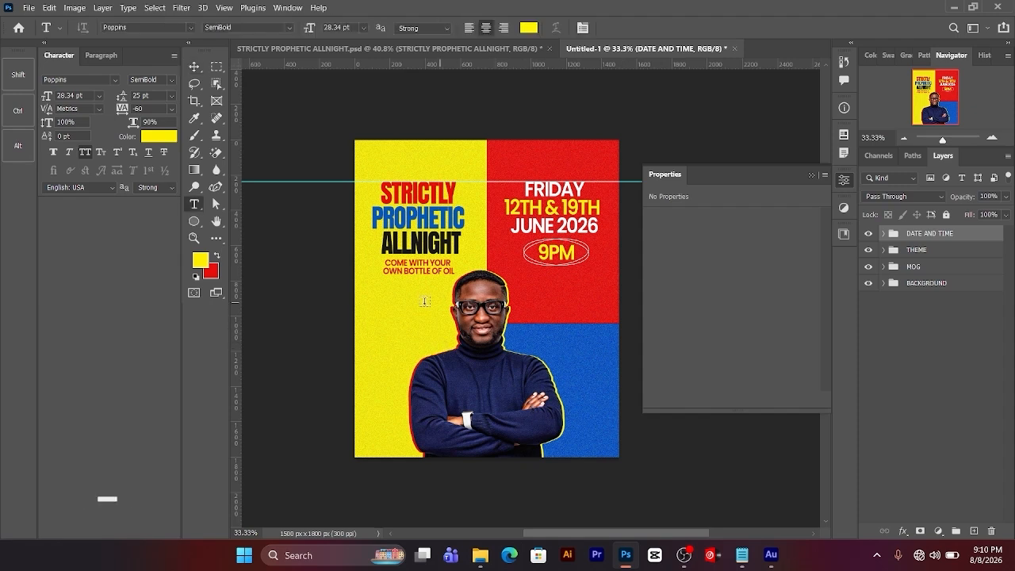
left_click(391, 300)
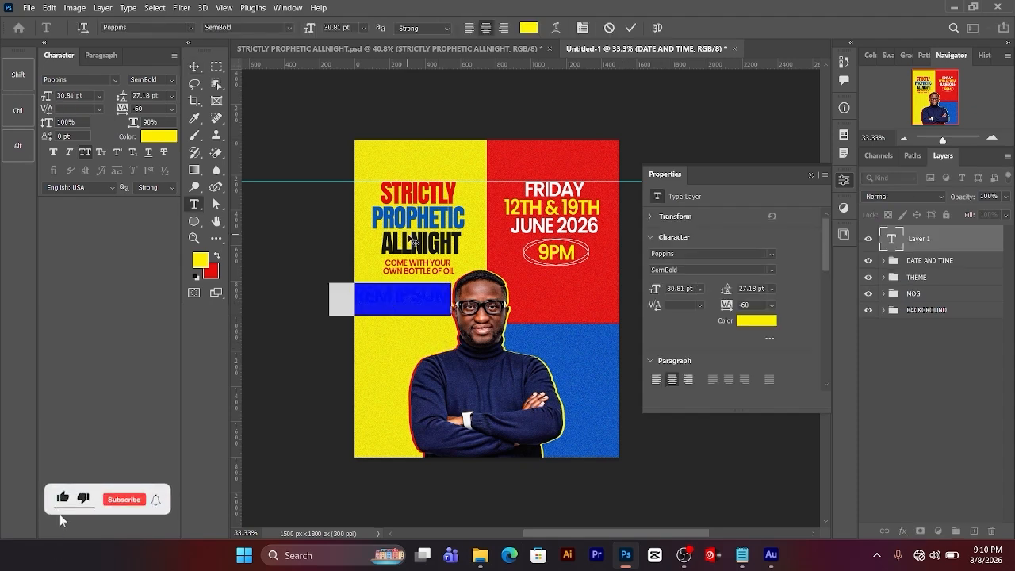
type("KASOA, IRON CITY GHANA (WESTSIDE INT. SCHOOL)")
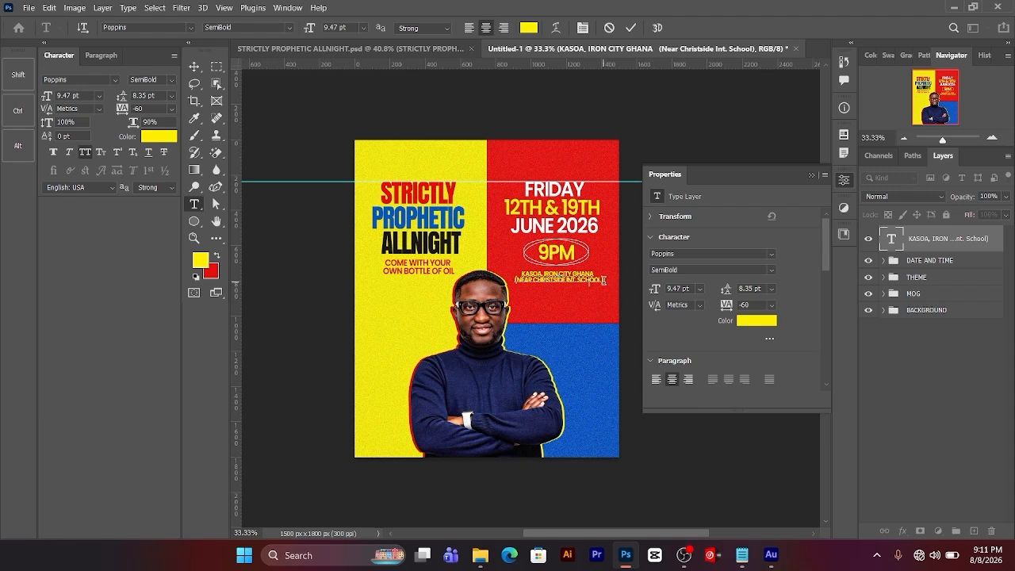
- Set the font size of the venue text's second line, the one in parentheses, to 8 pt
left_click_drag(603, 280, 513, 280)
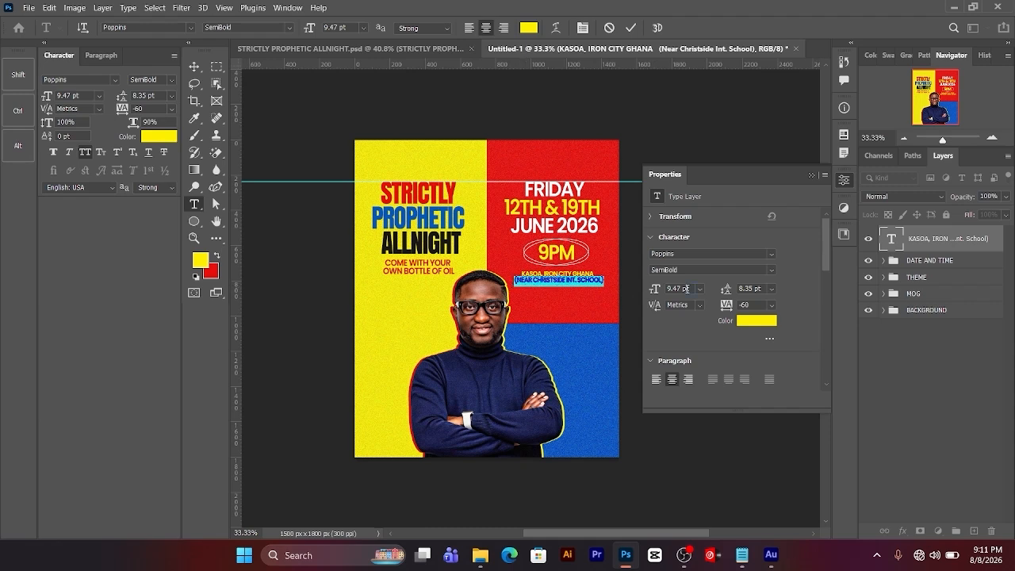
scroll(692, 290, "down", 1)
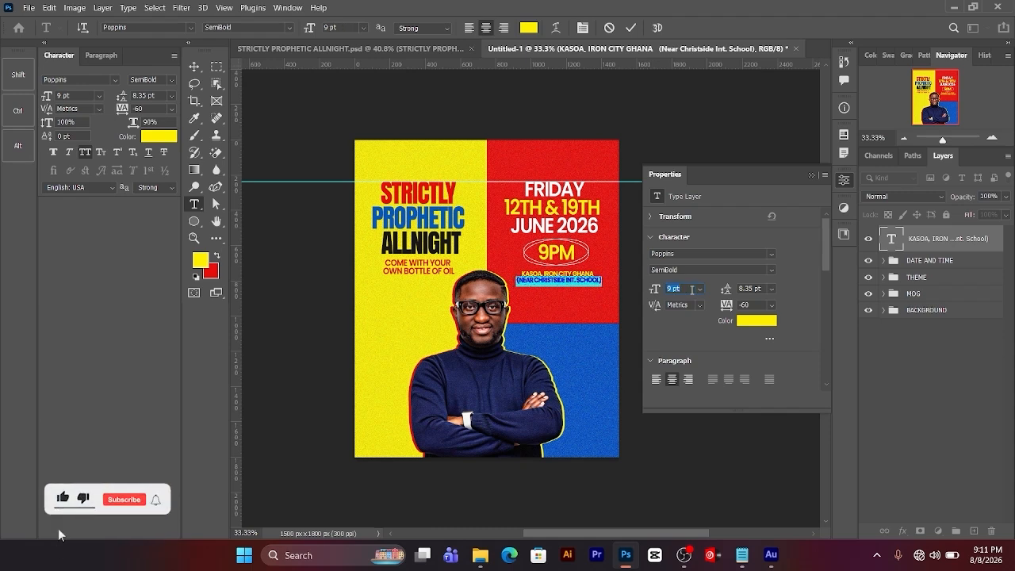
scroll(692, 289, "down", 2)
scroll(692, 290, "up", 1)
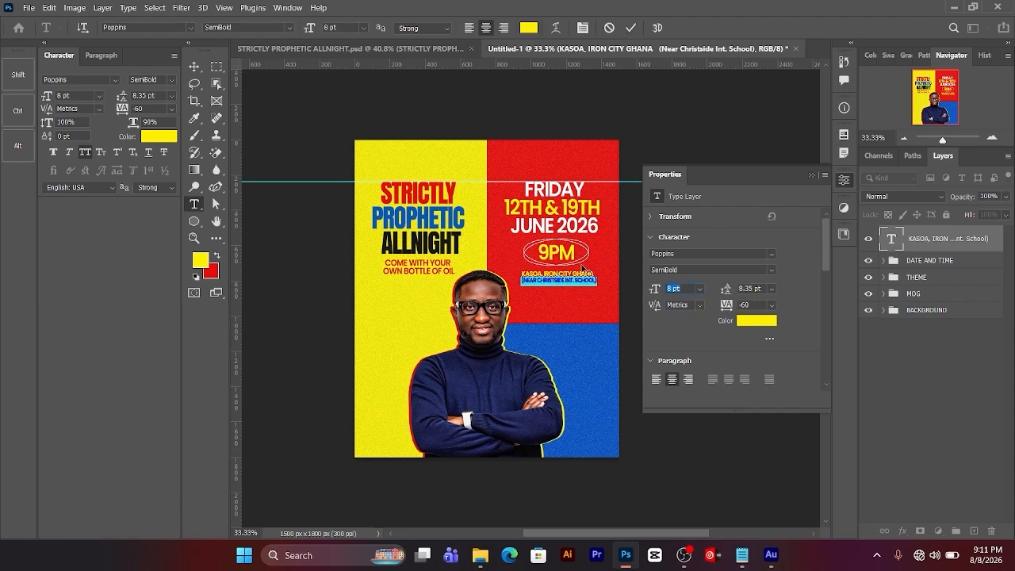
key("Return")
- Color both lines of the venue text white
left_click(595, 280)
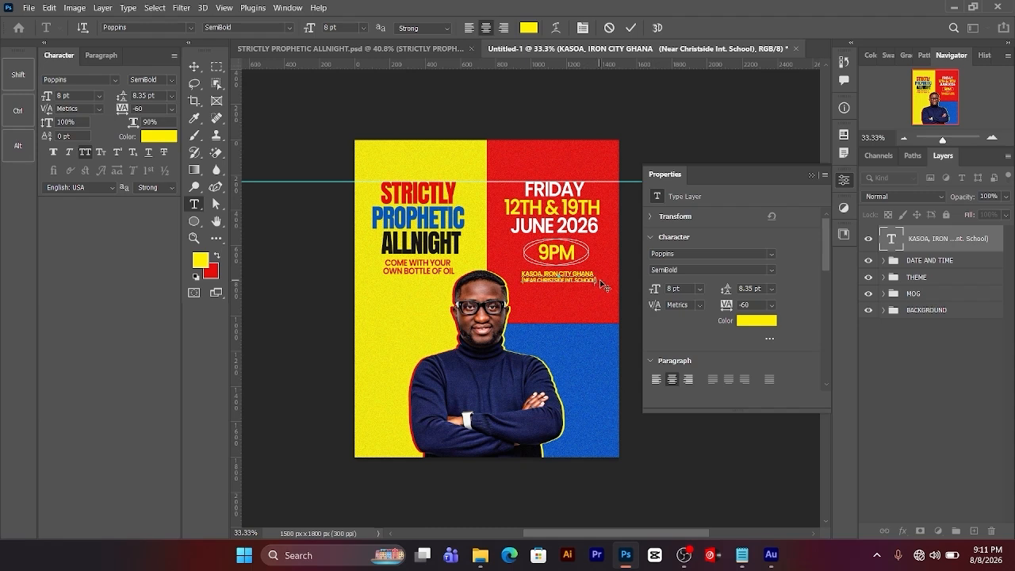
left_click_drag(595, 280, 513, 268)
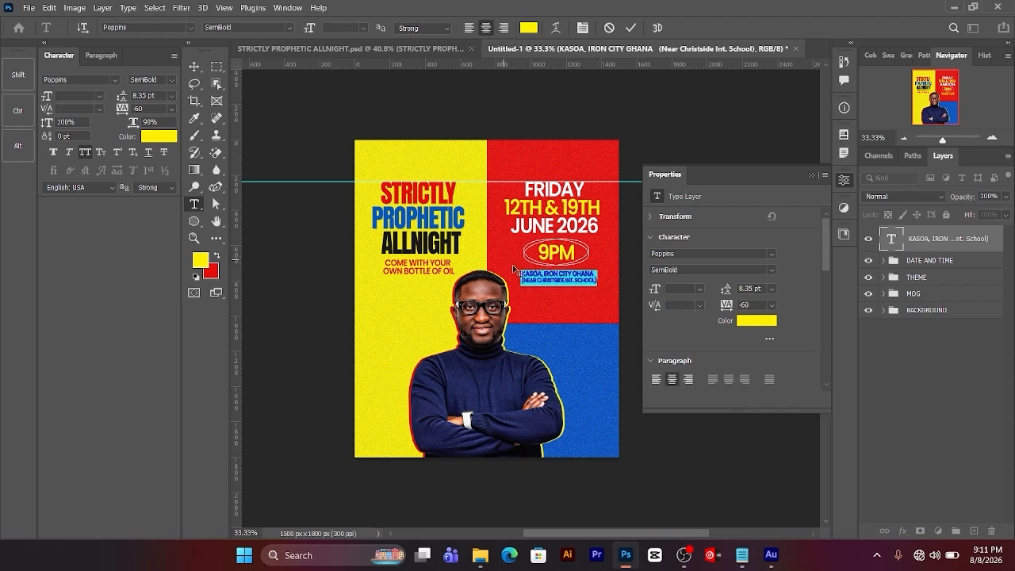
left_click(759, 321)
left_click_drag(759, 321, 618, 87)
key("Return")
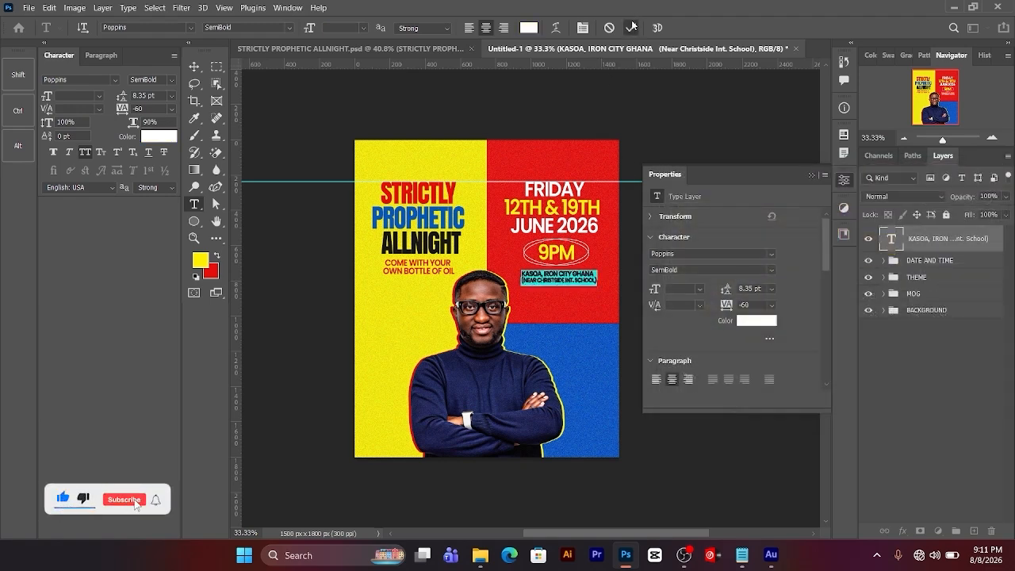
left_click(630, 27)
- Set the tracking of the two-line venue text to 0
key("v")
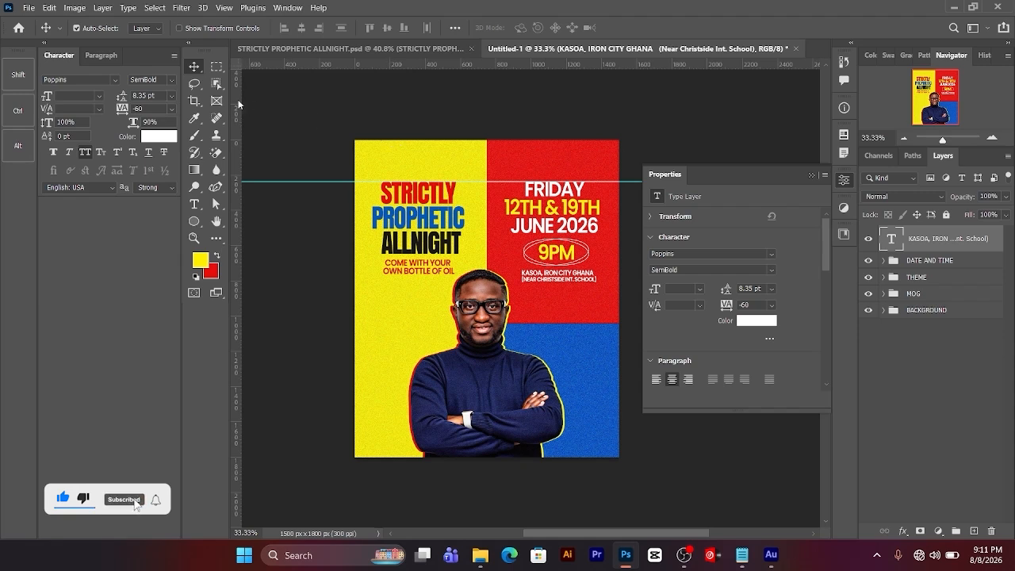
left_click(149, 108)
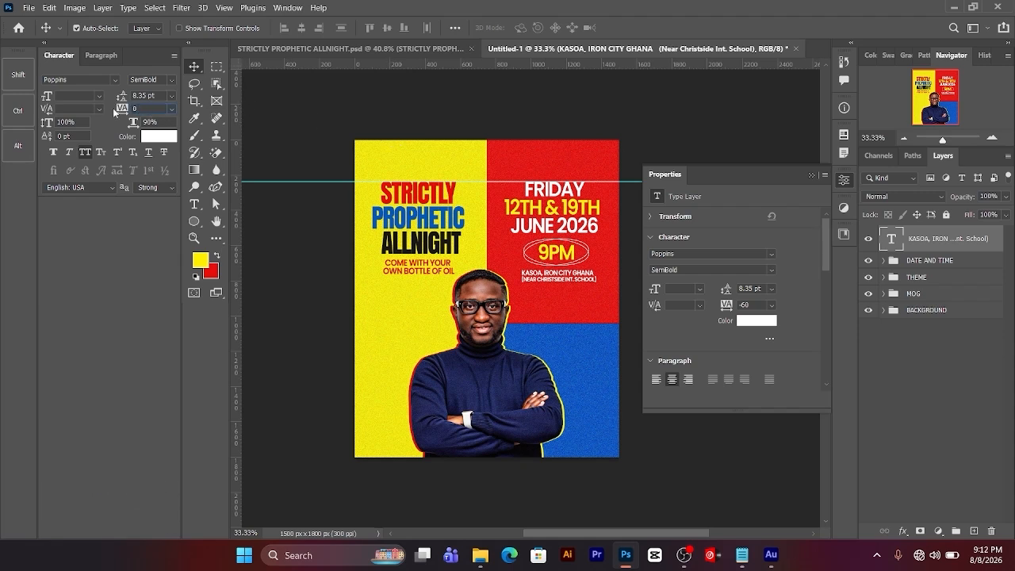
key("Return")
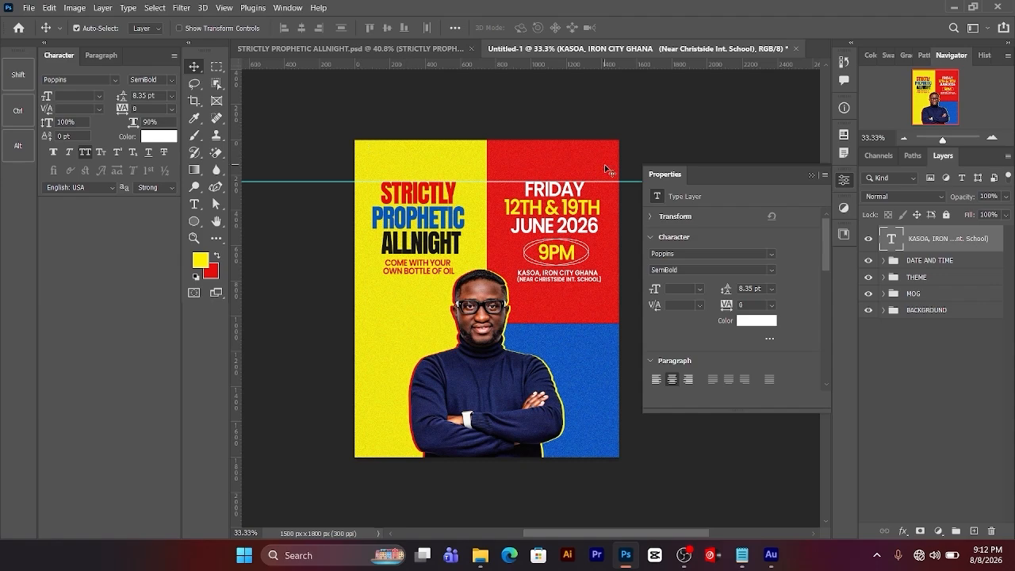
- Nudge the venue text slightly left, collapse the DATE AND TIME group, and lower the horizontal guide to the title's top edge
key("Left")
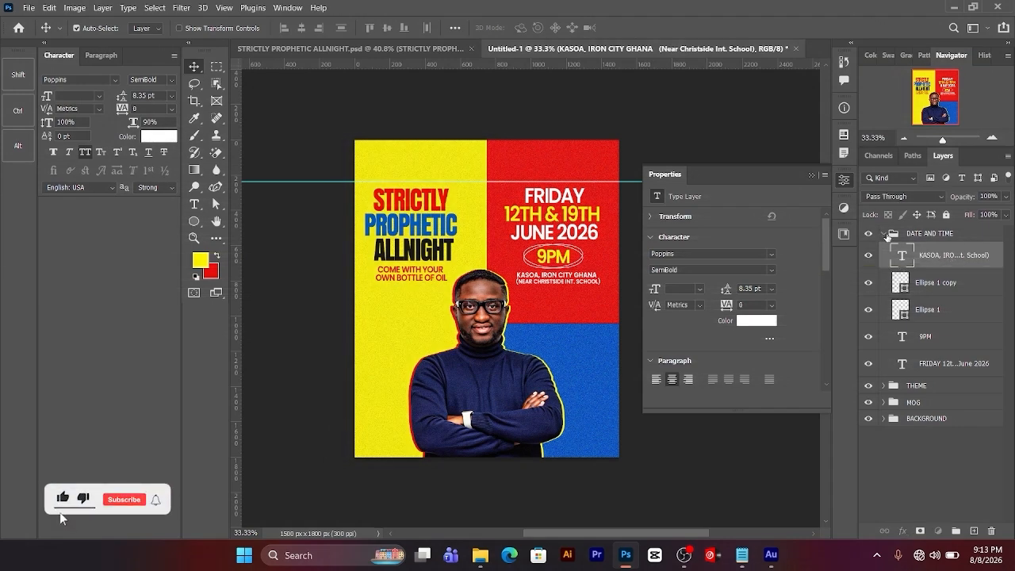
left_click(889, 235)
left_click_drag(591, 184, 591, 188)
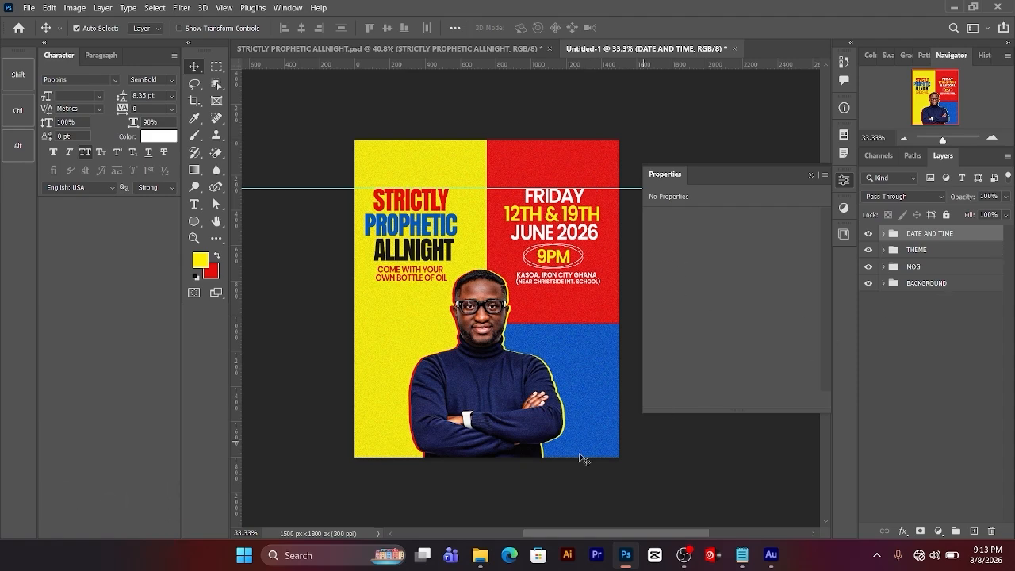
- Place the TPF LOGO image, scale it to about 228 px wide, and position it near the flyer's top between title and date
mouse_move(481, 556)
left_click(486, 466)
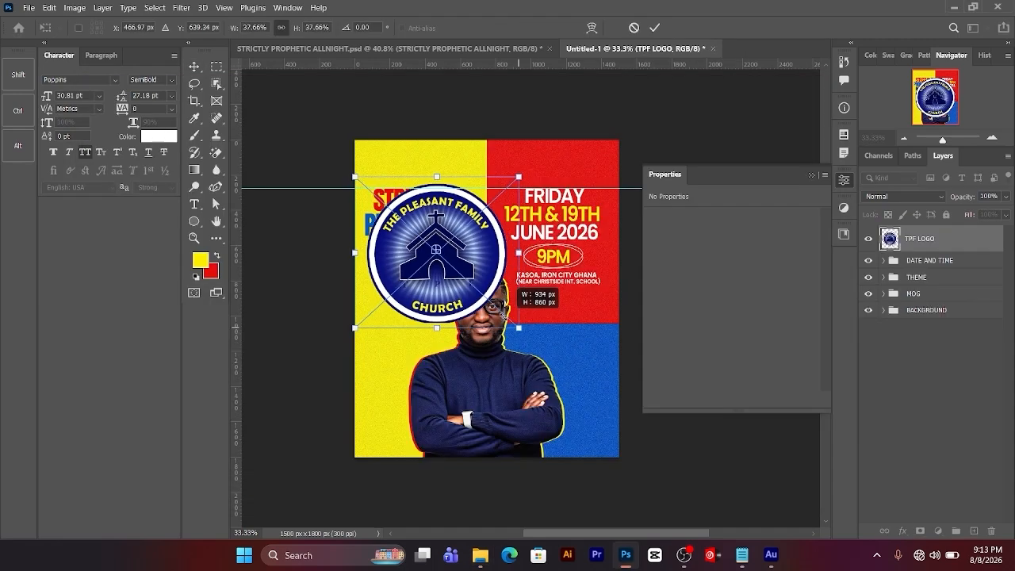
left_click_drag(501, 315, 467, 280)
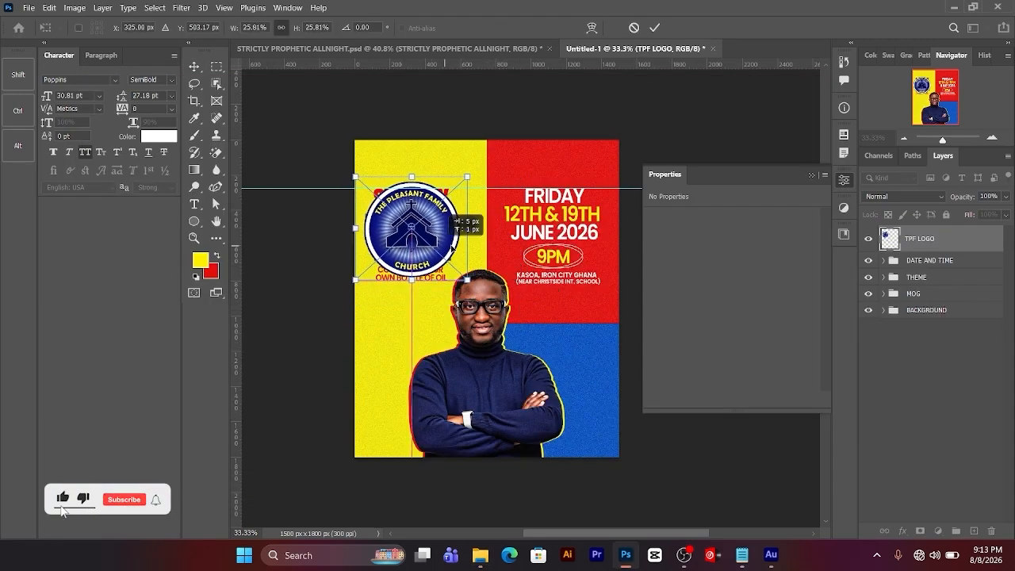
left_click_drag(405, 247, 474, 240)
left_click_drag(537, 273, 510, 187)
key("Return")
- Nudge the church logo down and slightly right to about X 641 px, Y 82 px
key("Left")
key("Left")
key("Left")
key("shift+Down")
key("shift+Down")
key("shift+Down")
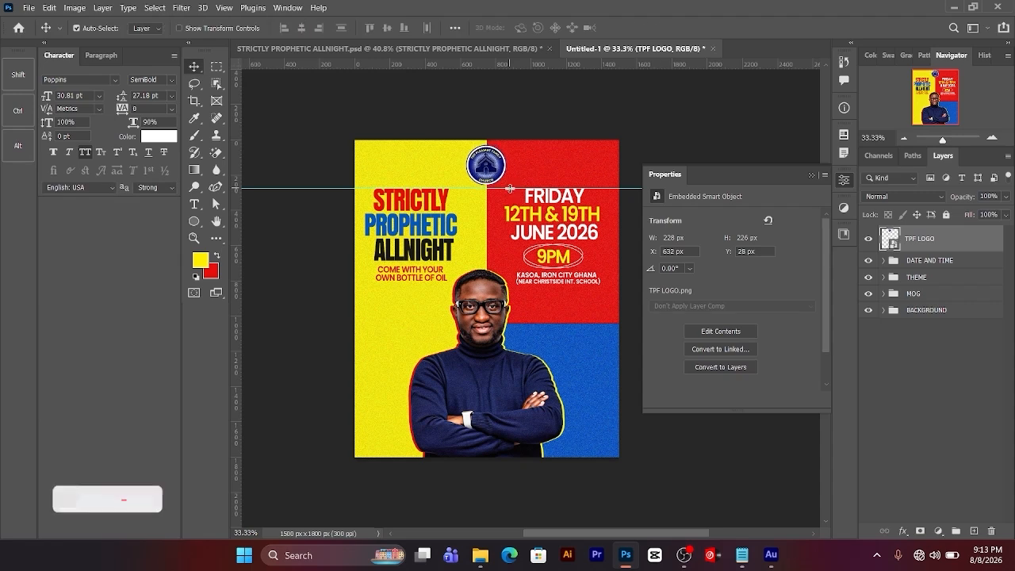
key("Right")
key("Right")
key("Right")
key("Right")
key("Right")
key("Right")
key("Right")
key("Right")
key("Right")
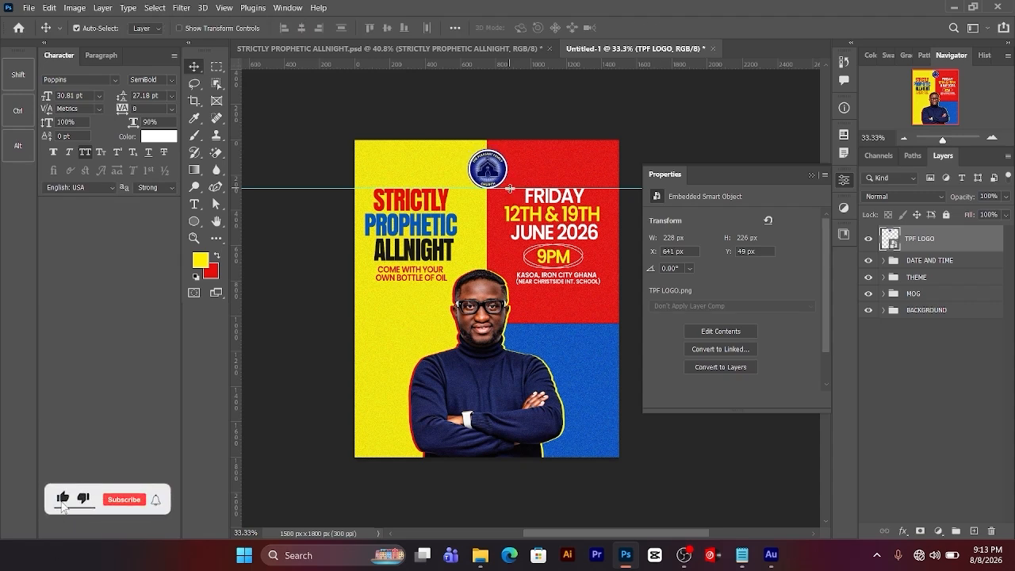
key("shift+Down")
key("shift+Down")
key("shift+Down")
key("Down")
key("Down")
key("Down")
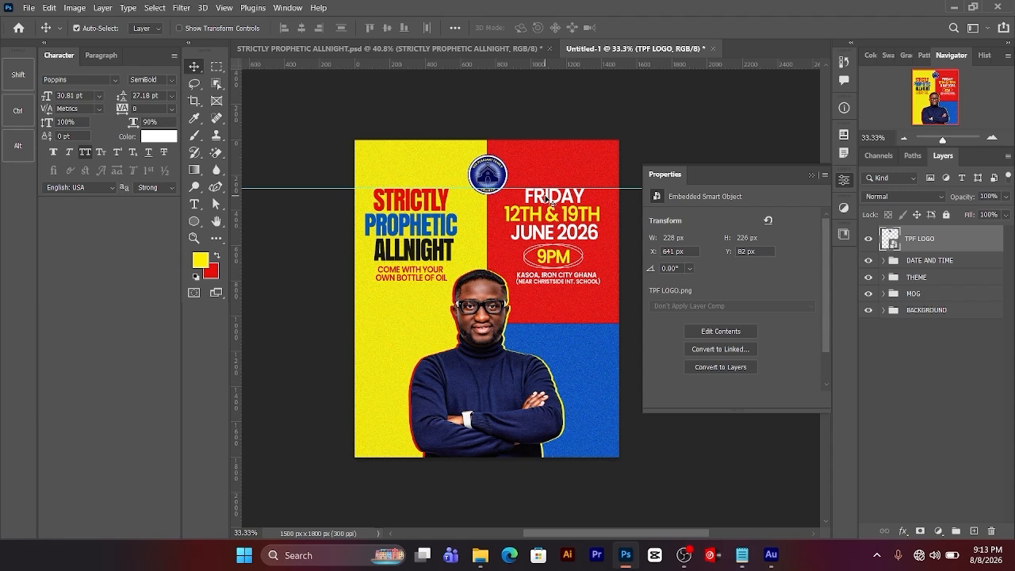
- Center the church logo horizontally on the whole canvas, then clear the selection
key("ctrl+a")
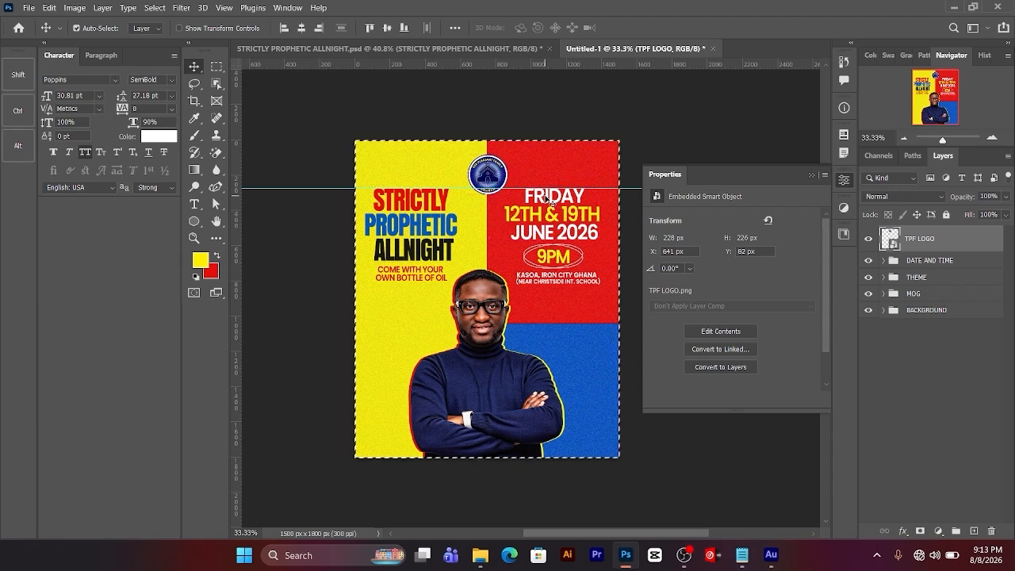
left_click(305, 30)
key("ctrl+d")
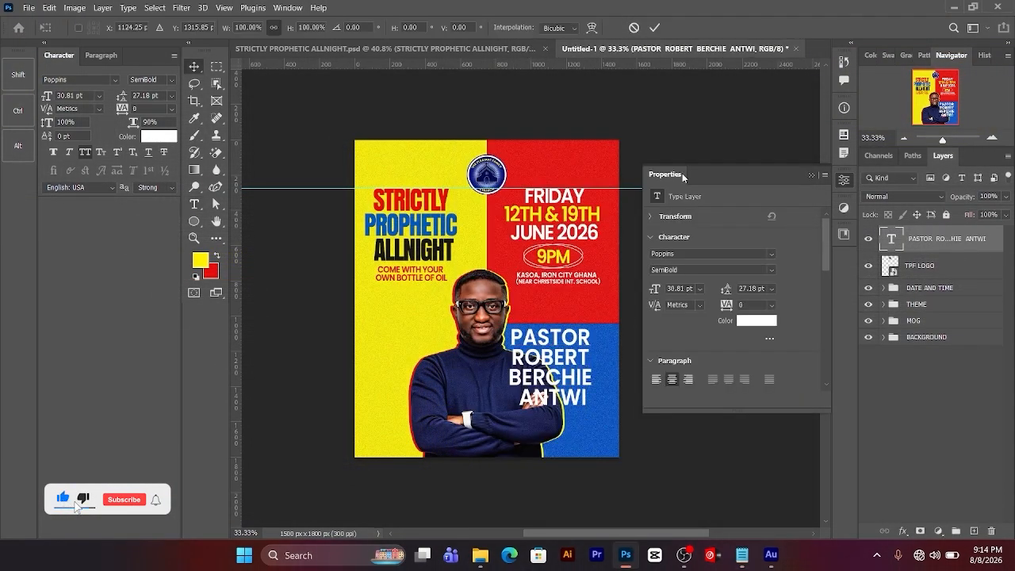
- Scale the minister's name text down to about 10.77 pt, place it in the blue area, and right-align its lines
key("ctrl+t")
left_click_drag(616, 418, 566, 401)
left_click_drag(557, 390, 582, 380)
key("Return")
left_click(688, 379)
- Add a vertical guide at the date text's right edge and line up the minister's name with it
left_click_drag(237, 270, 556, 282)
left_click_drag(598, 287, 602, 288)
left_click(951, 289)
left_click_drag(583, 381, 588, 380)
- Remove the stray spaces between the words of the minister's name, keeping one word per line, and collapse the DATE AND TIME group
key("t")
left_click(581, 386)
key("BackSpace")
key("Return")
left_click(574, 380)
key("BackSpace")
key("BackSpace")
key("Return")
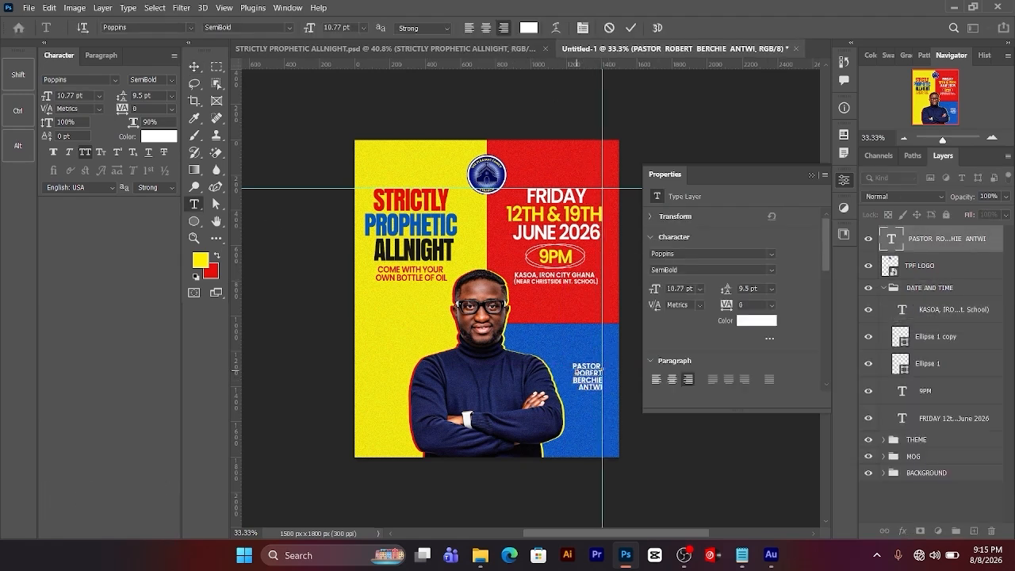
left_click(575, 373)
key("BackSpace")
key("BackSpace")
key("Return")
left_click(951, 241)
left_click(883, 288)
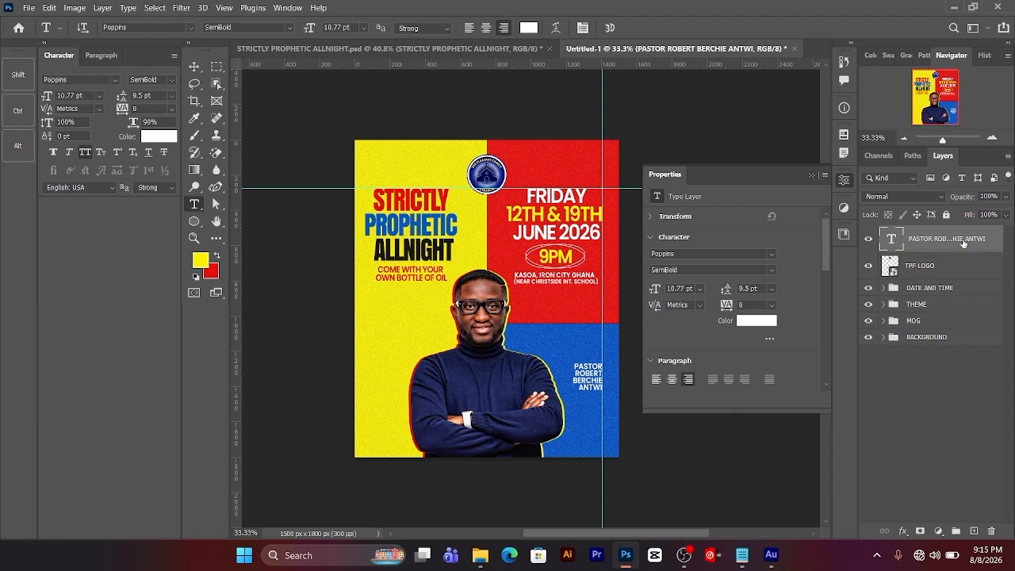
- Nudge the minister's name text down within the blue area, keeping its right edge on the vertical guide
key("v")
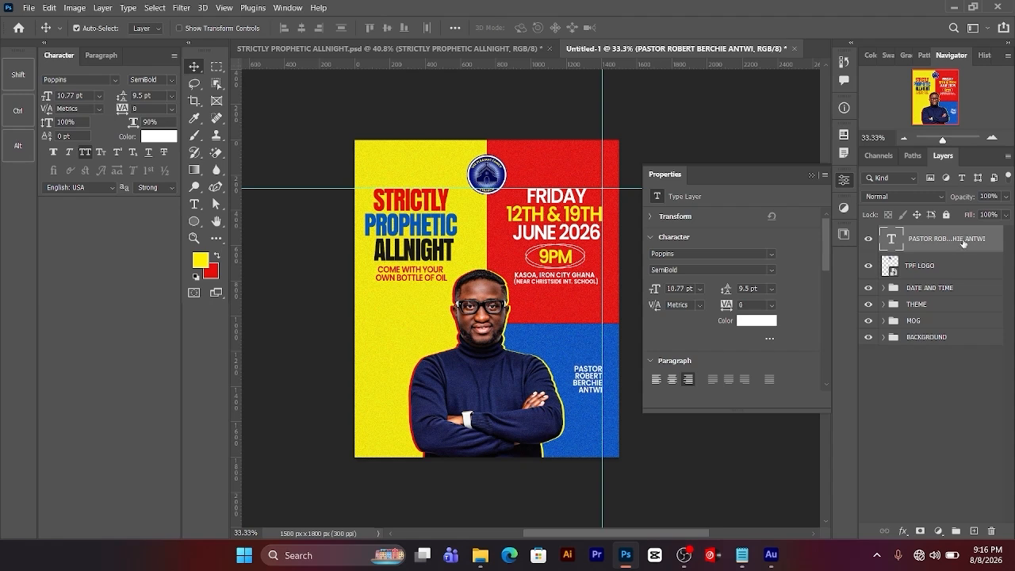
key("Down")
key("Down")
key("Down")
key("Down")
key("Down")
key("Down")
key("Down")
key("Down")
key("Down")
key("Down")
key("Down")
key("Down")
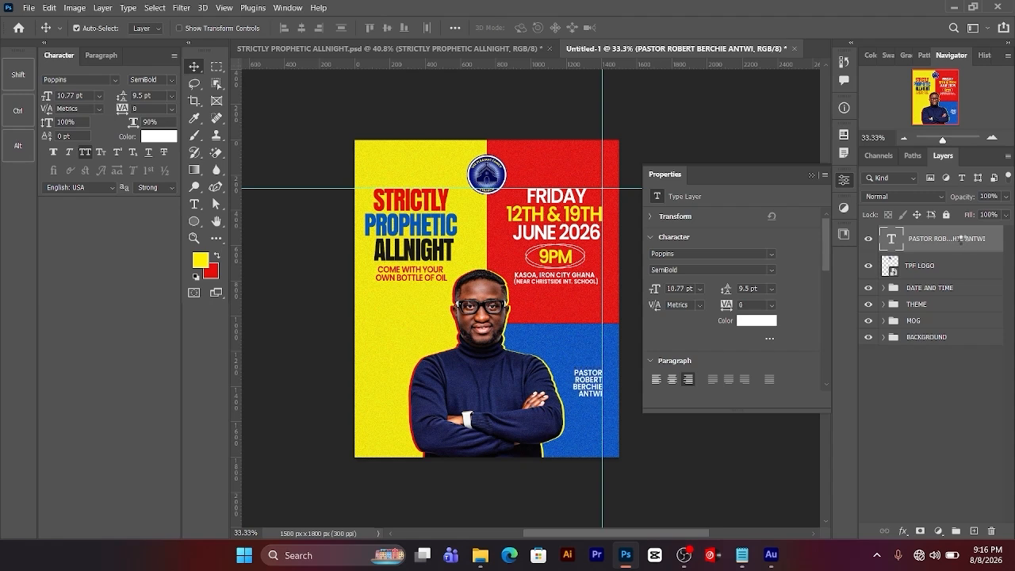
key("Down")
key("Down")
key("Down")
key("Down")
key("Down")
key("Down")
key("Down")
key("Down")
key("Down")
key("Down")
key("Down")
key("Down")
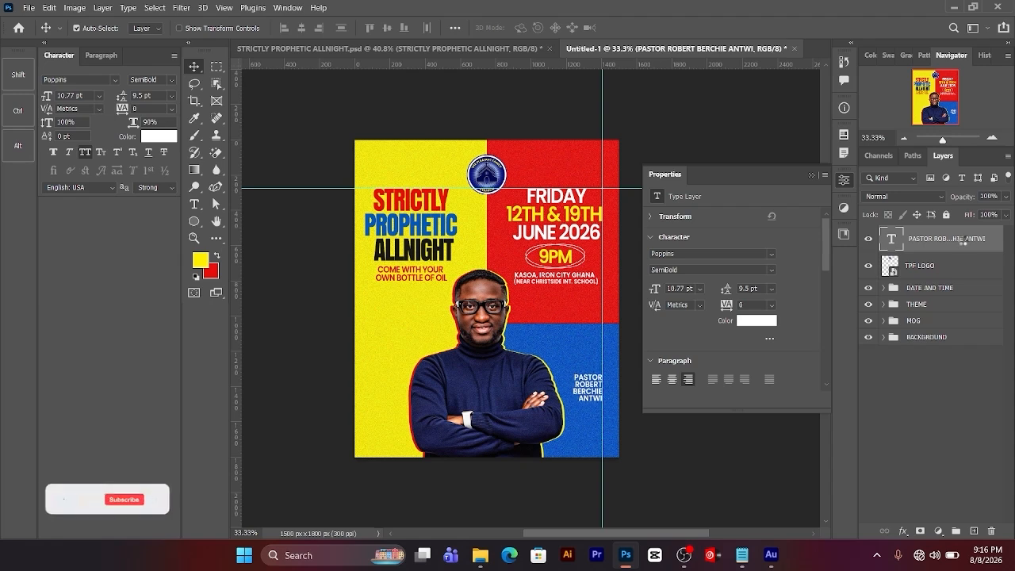
key("Down")
key("Down")
key("Down")
key("Down")
key("Down")
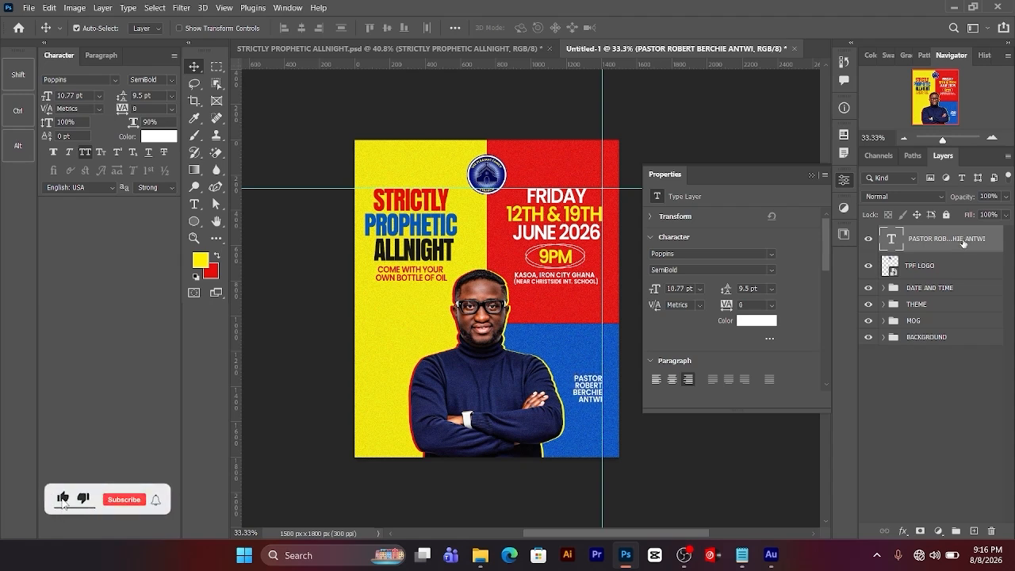
key("Down")
key("Down")
key("Down")
key("Down")
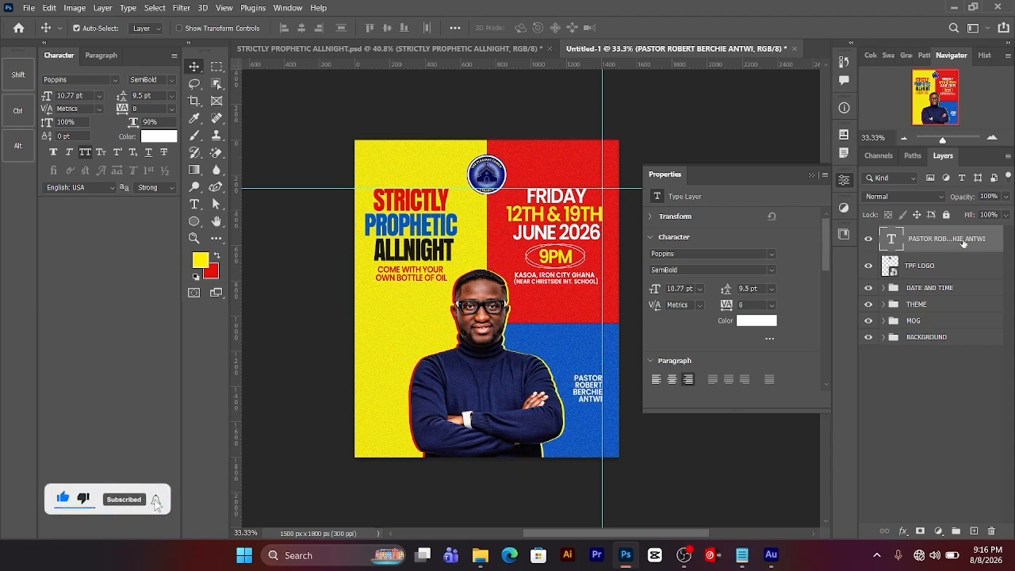
key("Down")
key("Down")
key("Down")
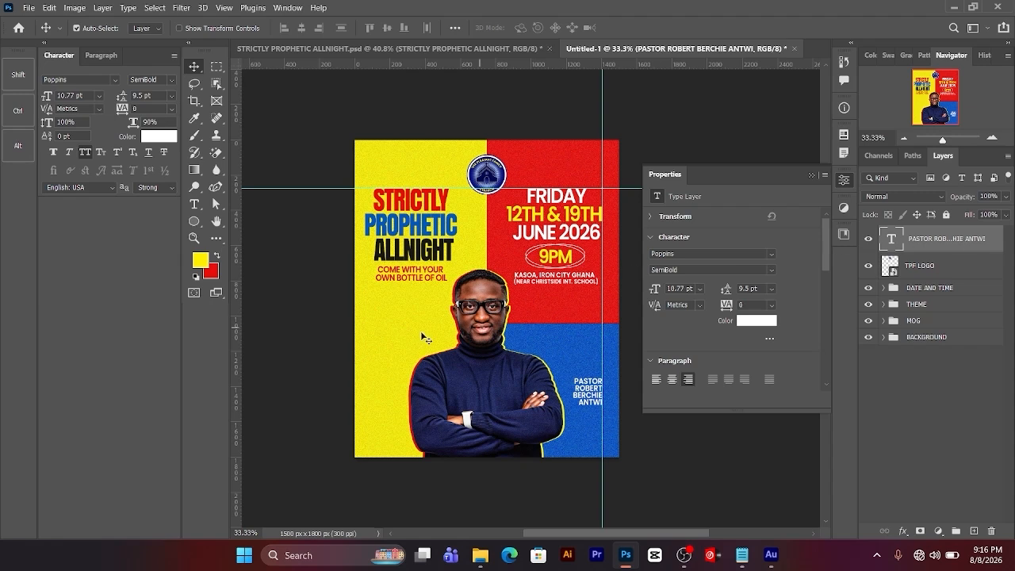
- Add the white text "Host" in Poppins SemiBold, scale it to about 13.93 pt, and place it just above the minister's name
key("t")
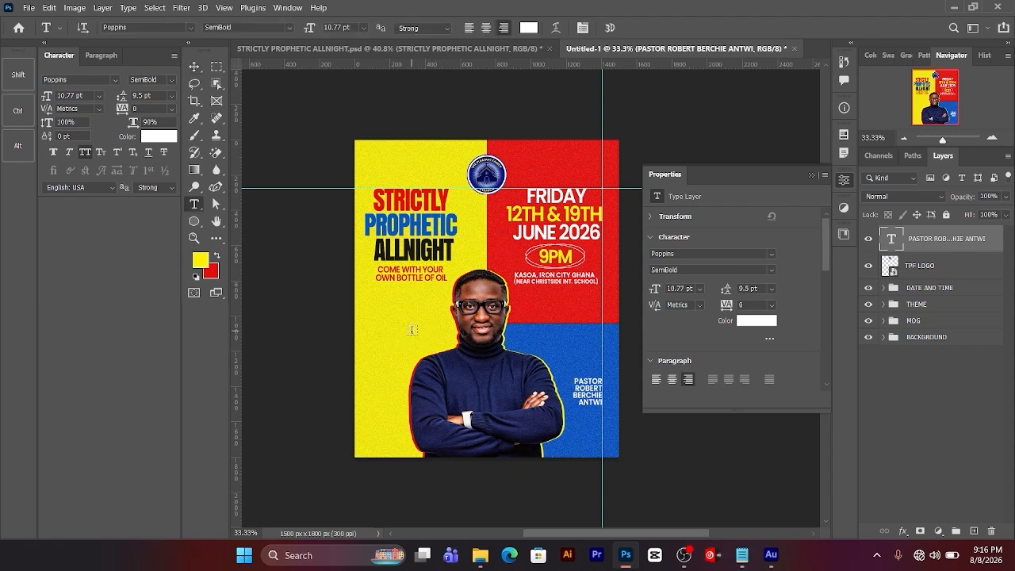
left_click(412, 329)
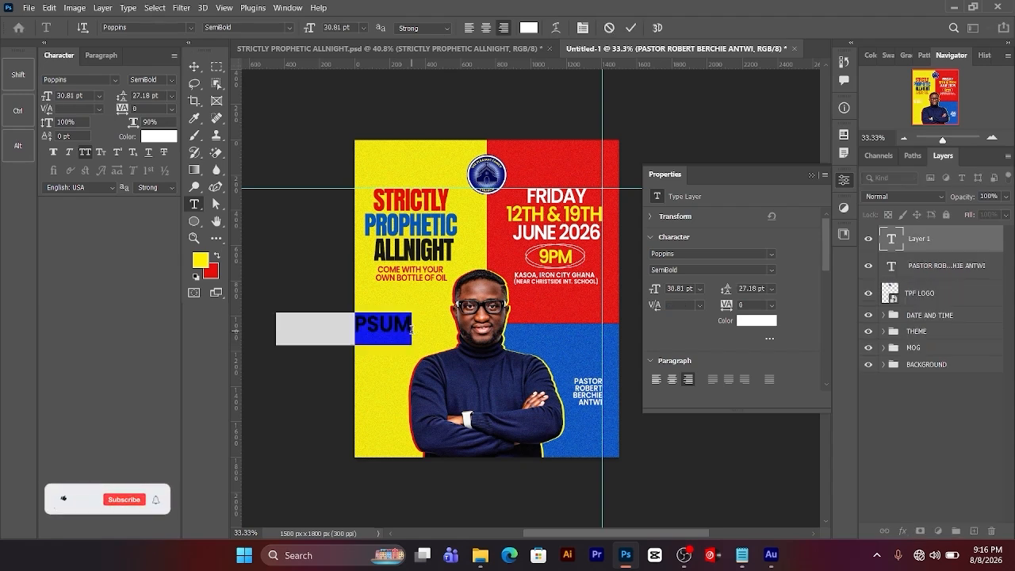
type("HOST")
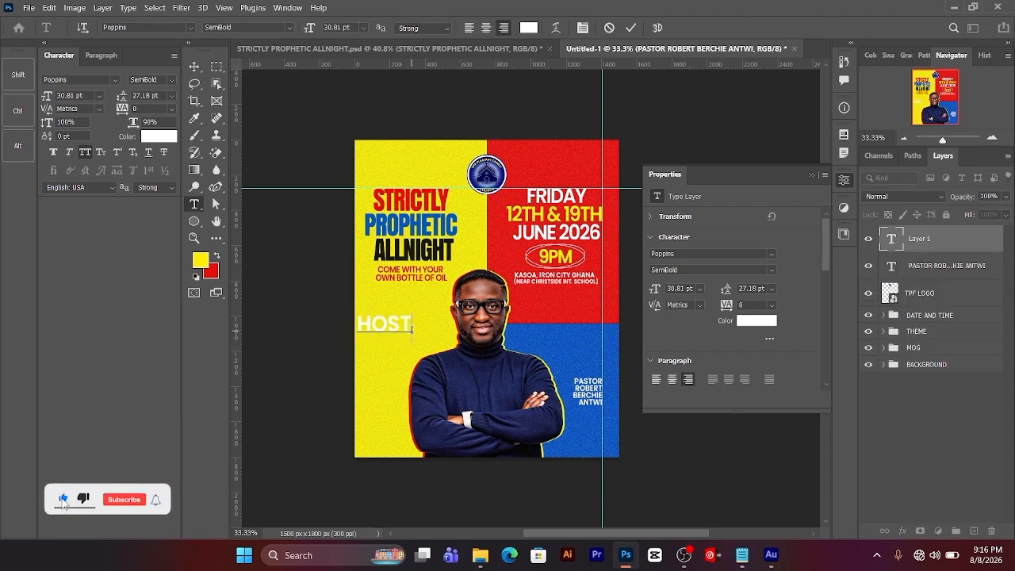
left_click(632, 29)
key("ctrl+t")
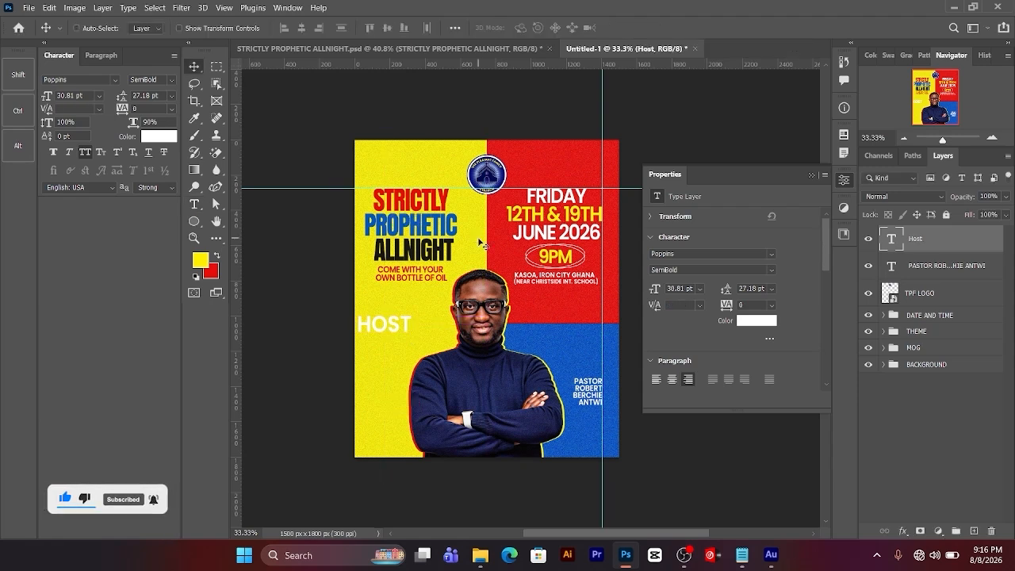
left_click_drag(383, 332, 600, 374)
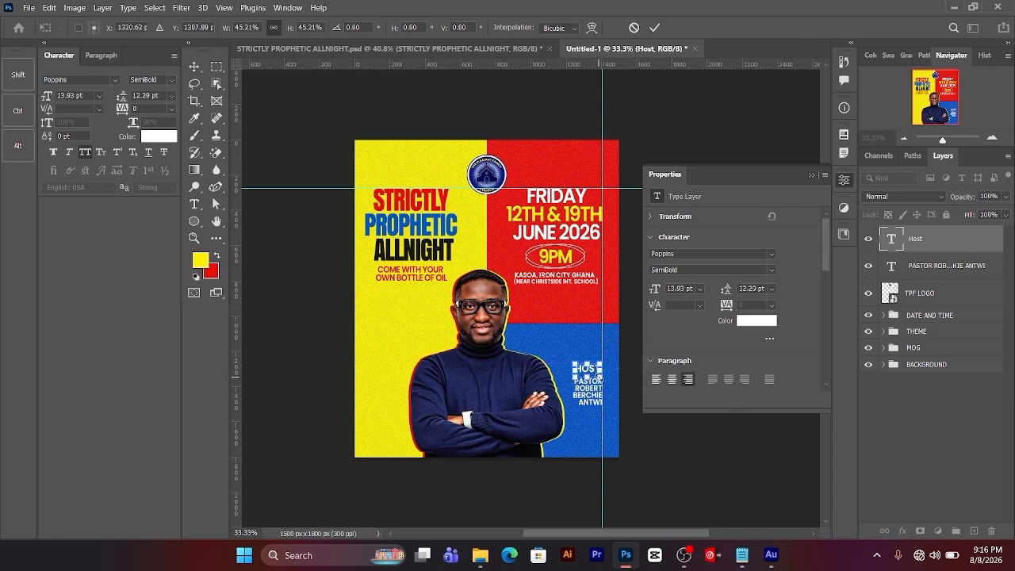
key("Return")
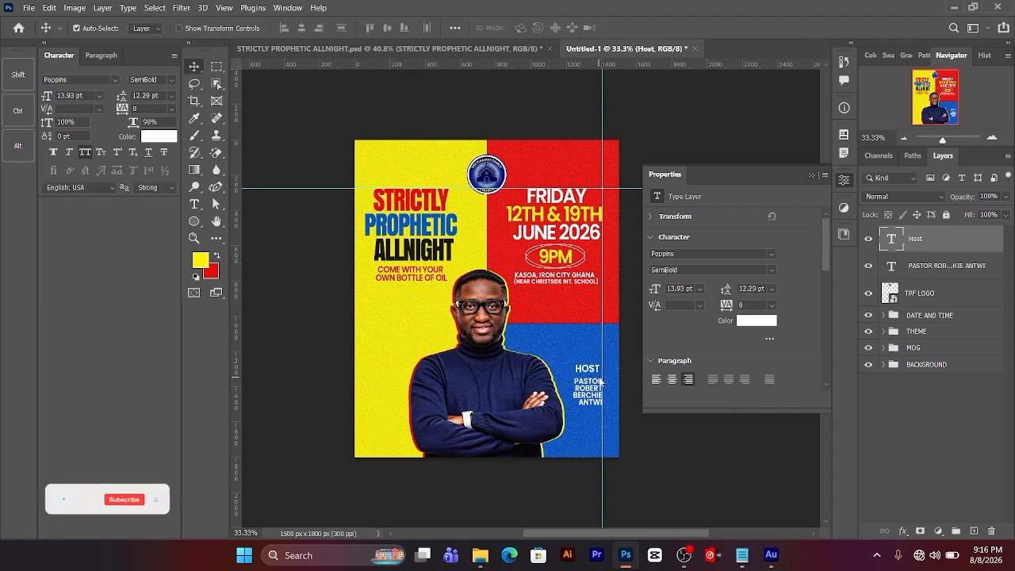
- Copy the font name Fly Together Demo from the Notepad notes and apply that font to the Host text
left_click(742, 555)
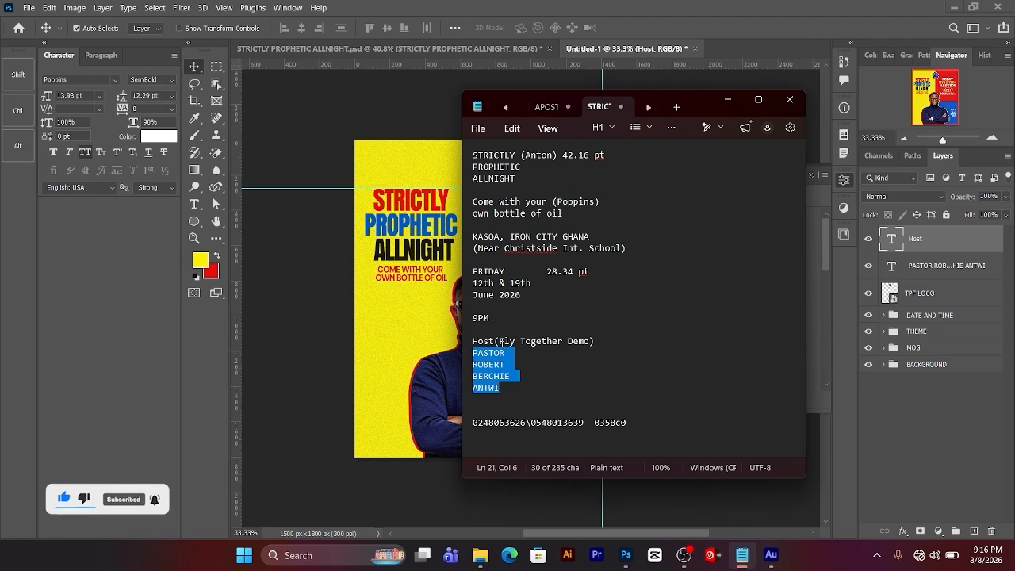
left_click_drag(499, 341, 587, 339)
key("ctrl+c")
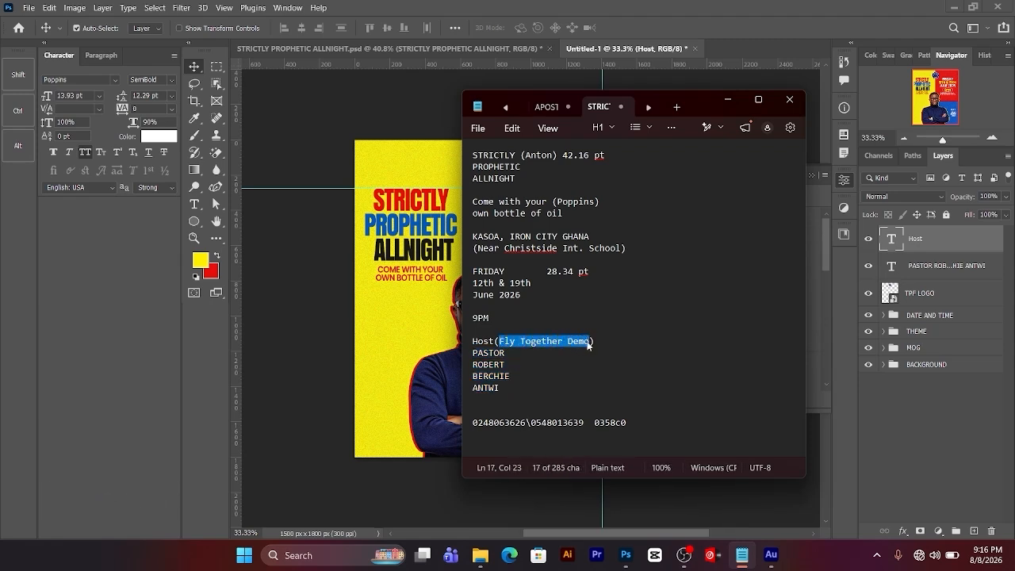
left_click(726, 99)
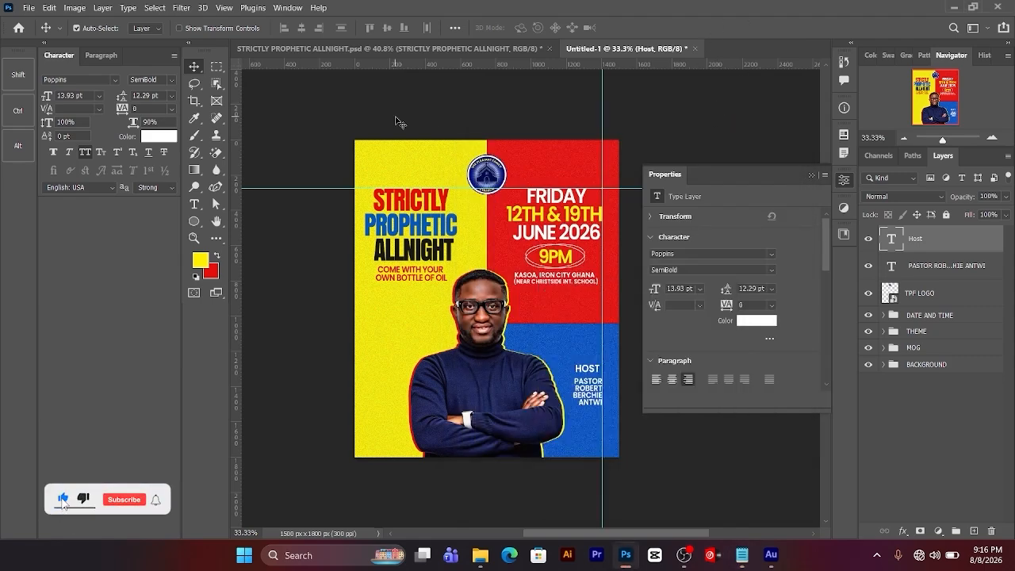
left_click(83, 80)
key("ctrl+v")
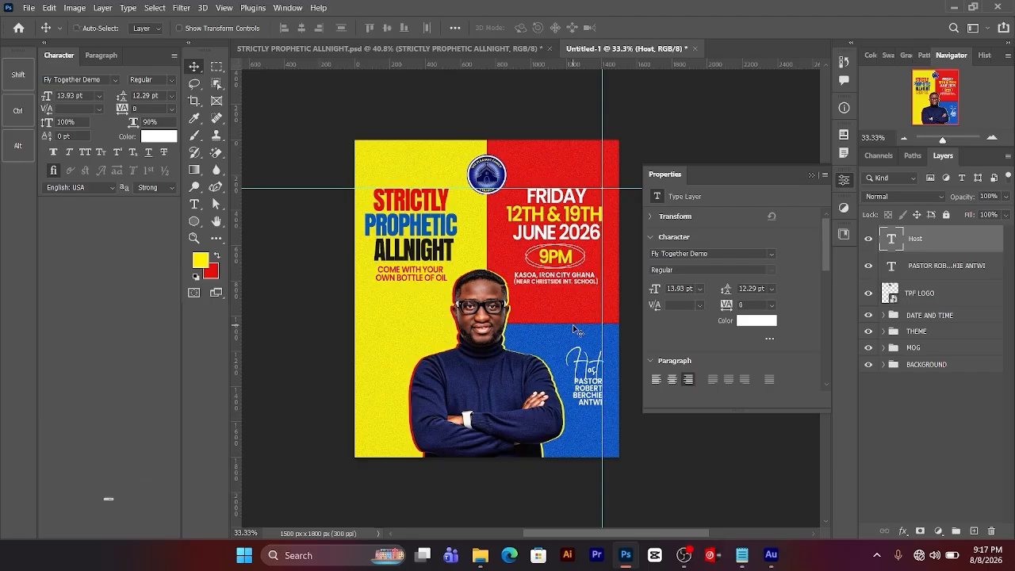
- Scale the Host text down to about 10.66 pt, keeping it just above the minister's name
key("ctrl+t")
mouse_move(564, 346)
left_mouse_down()
mouse_move(580, 327)
mouse_move(571, 362)
left_mouse_up()
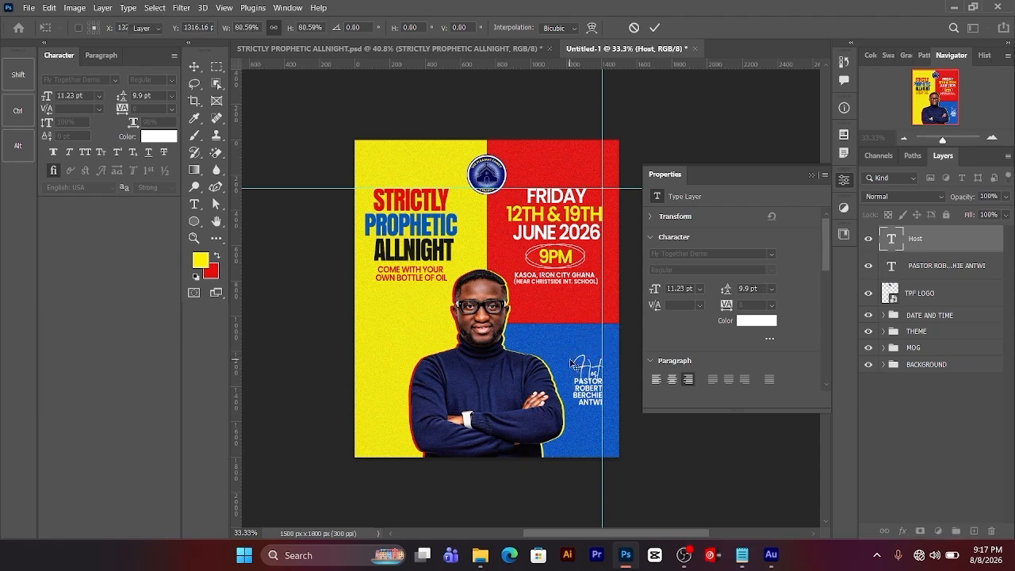
key("Return")
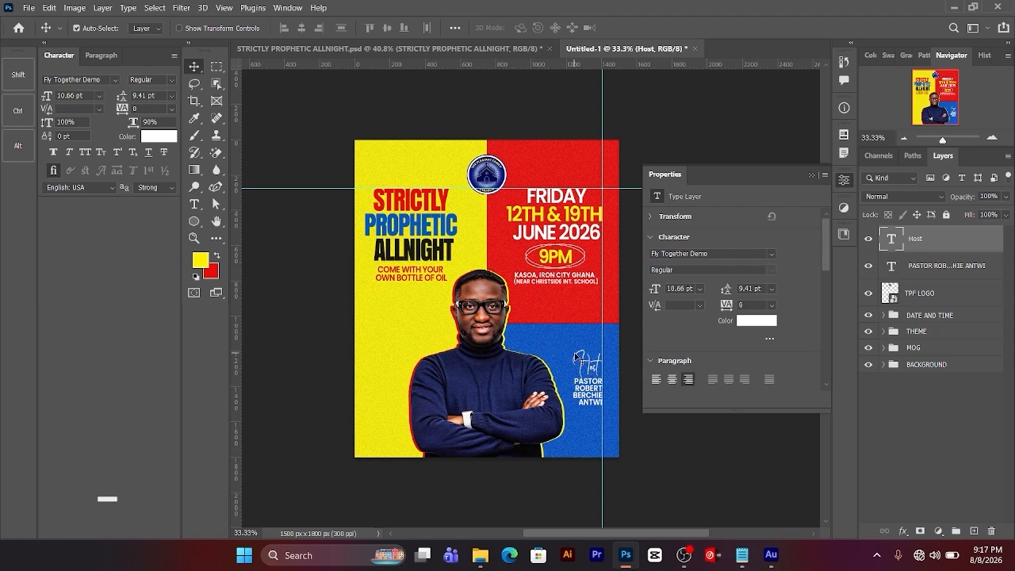
- Color the Host text yellow (fff000) by sampling the foreground color
left_click(757, 320)
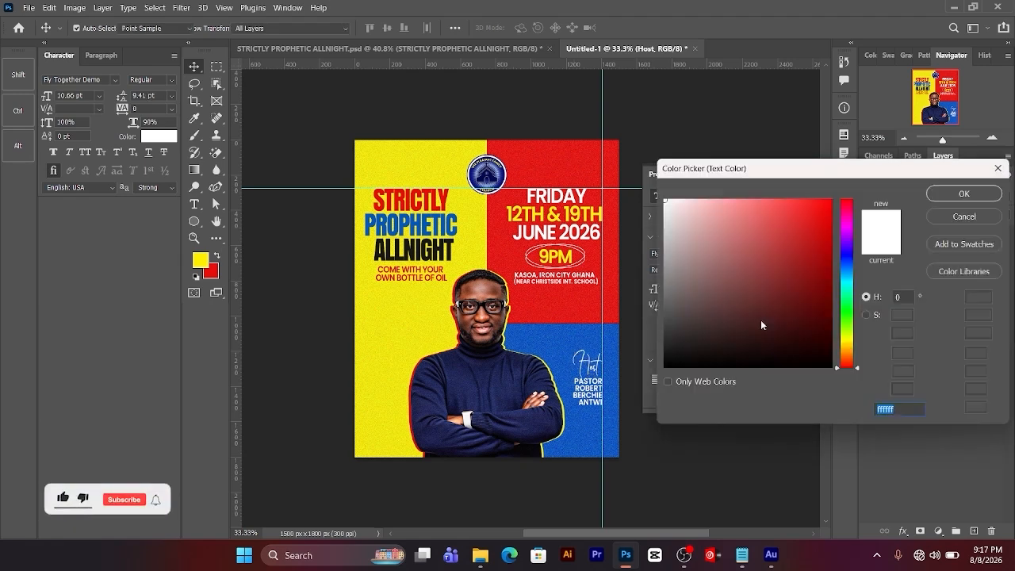
left_click(203, 258)
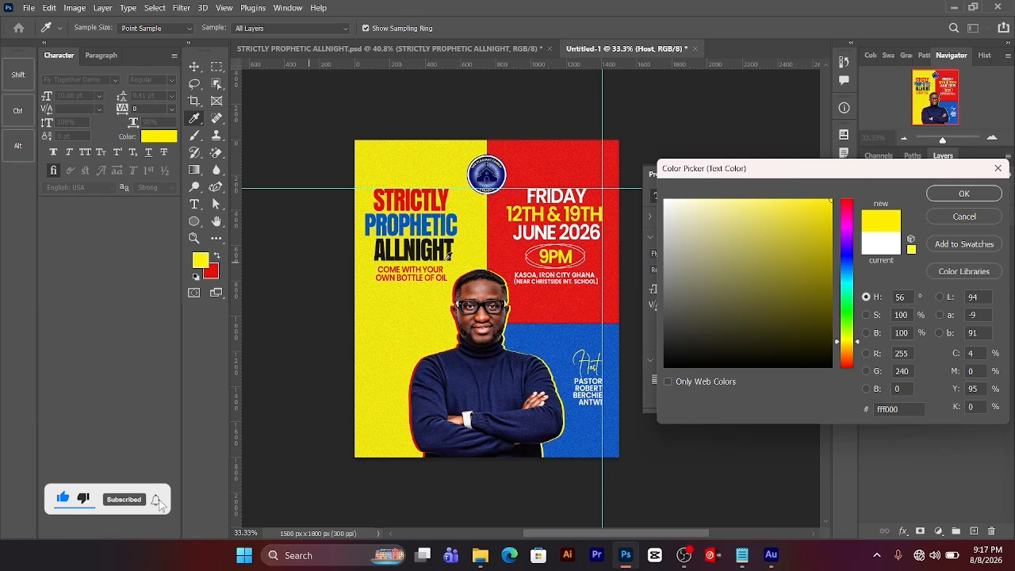
left_click(963, 194)
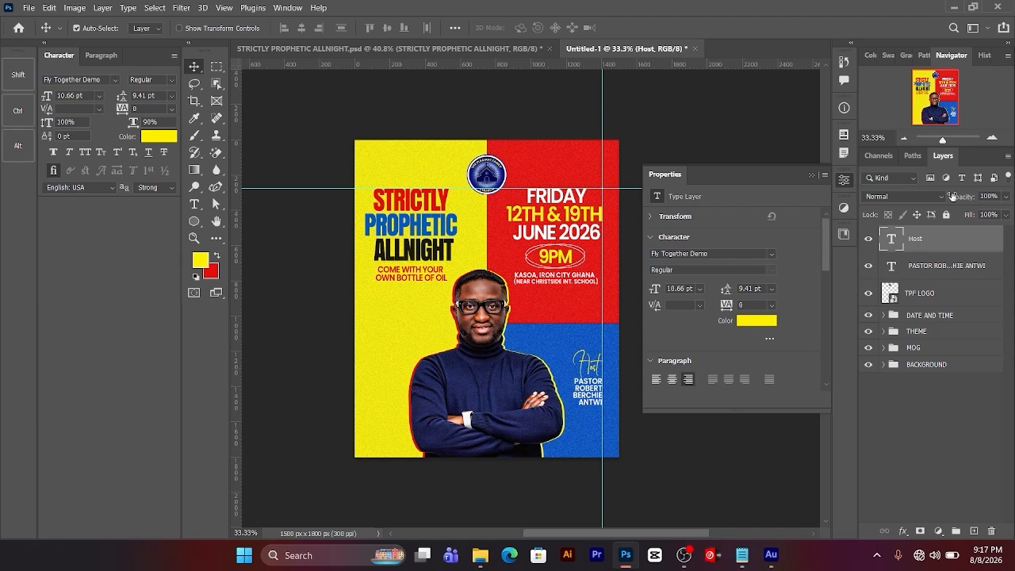
- Group the Host text and the minister's name as MOG NAME and move that group into the MOG group
left_click(963, 270, "ctrl")
key("ctrl+g")
double_click(916, 233)
type("MOG NAME")
key("Return")
left_click_drag(971, 230, 971, 308)
- Put the TPF LOGO layer into its own group named LOGO
left_click(920, 233)
key("ctrl+g")
double_click(911, 233)
type("LOGO")
key("Return")
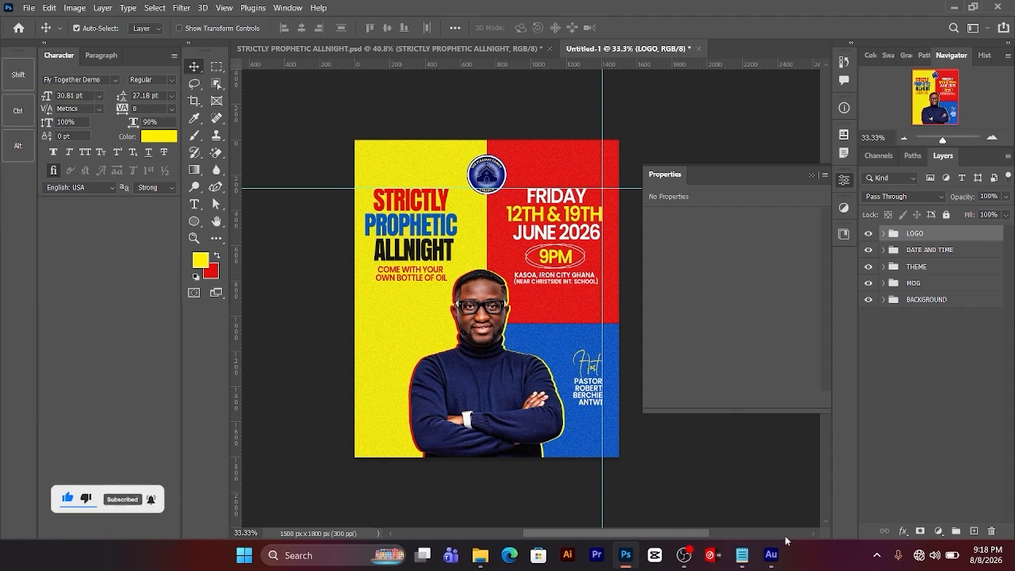
- Copy the two phone numbers from the Notepad notes and add them to the flyer as a new text line
left_click(741, 555)
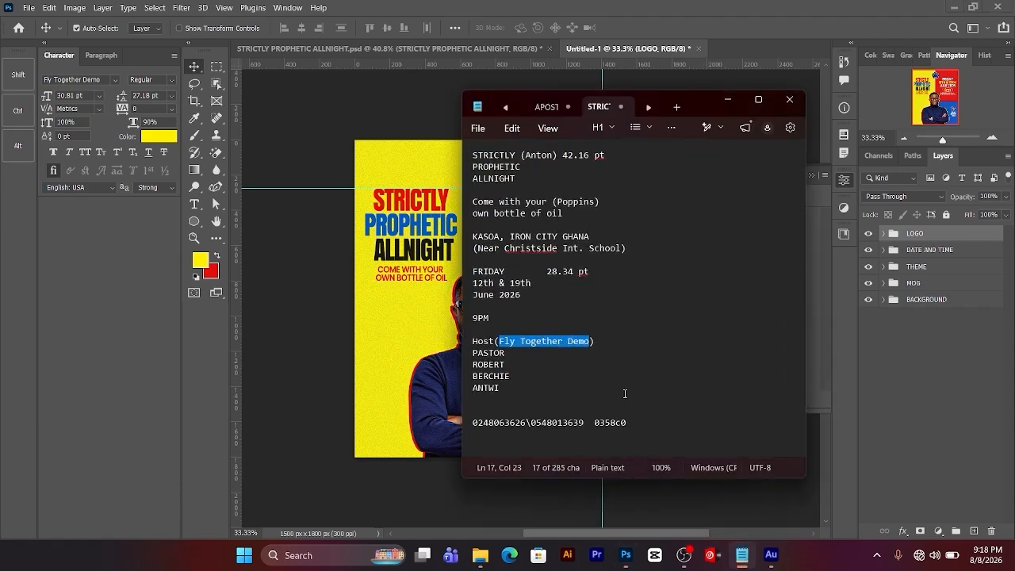
left_click_drag(585, 423, 473, 423)
key("ctrl+c")
left_click(727, 100)
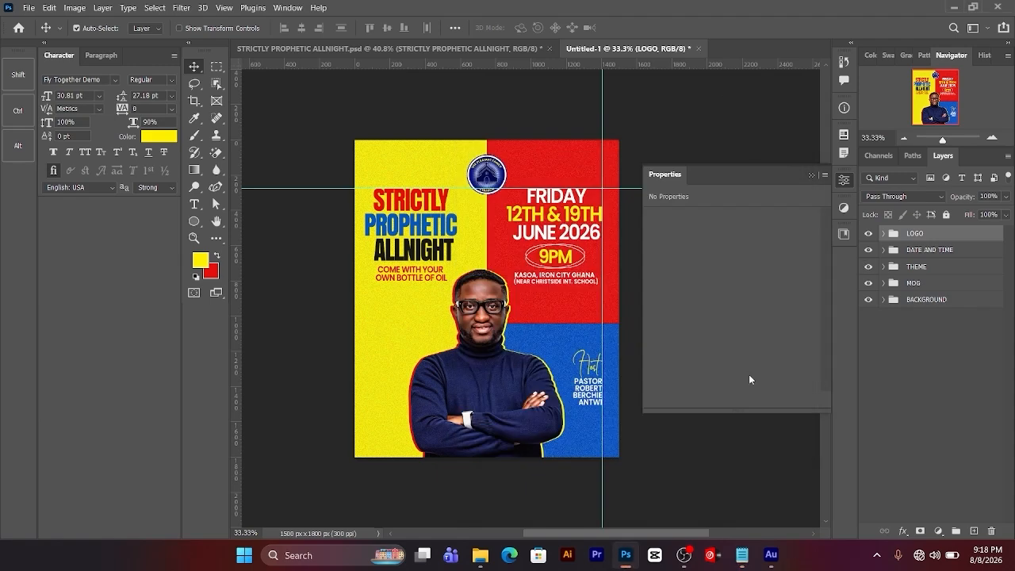
key("t")
left_click(402, 319)
key("ctrl+v")
left_click(632, 28)
key("v")
- Format the phone number line as white Poppins SemiBold at 14 pt
left_click(700, 290)
left_click(697, 379)
left_click(760, 323)
left_click_drag(751, 314, 530, 93)
key("Return")
left_click(738, 254)
type("Poppins")
left_click(723, 419)
- Move the phone number line to the top of the flyer and reduce its font size to 9 pt
key("ctrl+t")
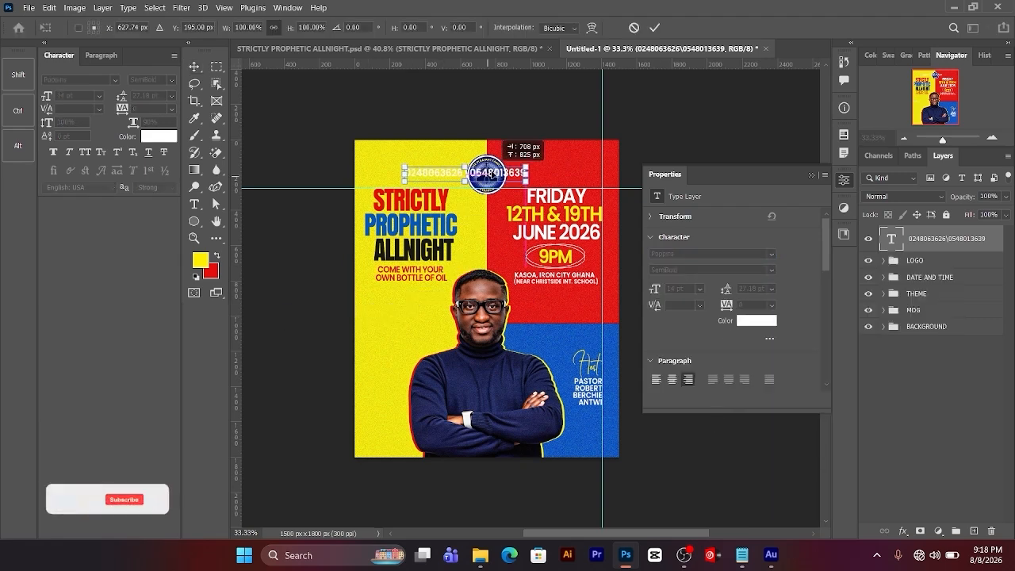
left_click_drag(367, 320, 492, 168)
key("Return")
left_click(688, 289)
key("Down")
key("Down")
key("Down")
key("Down")
key("Down")
key("Down")
key("Up")
- Set the phone number line's tracking to 1080 and center it horizontally on the canvas
left_click(745, 305)
type("1280")
key("Return")
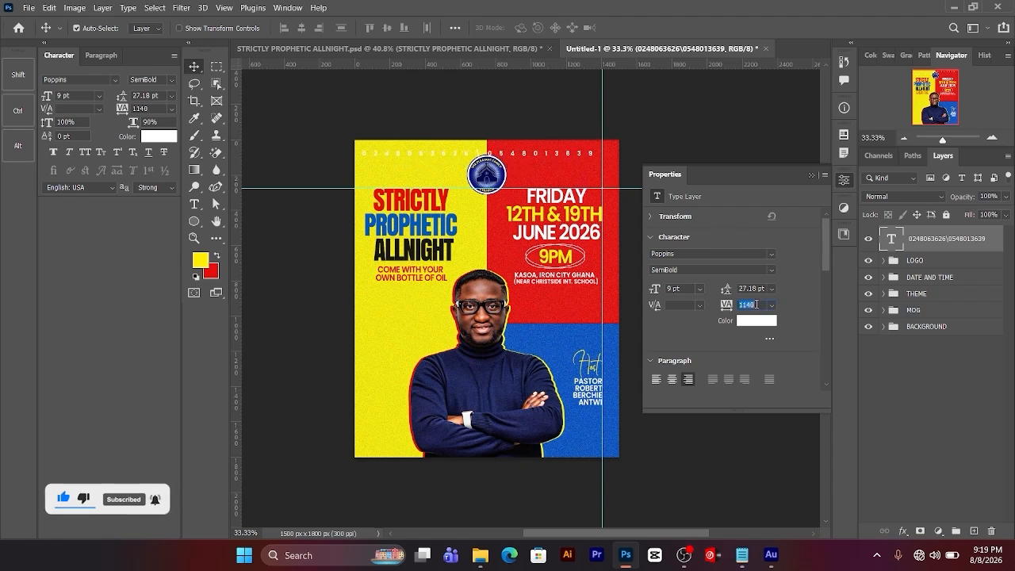
type("1080")
key("Return")
key("ctrl+a")
key("ctrl+d")
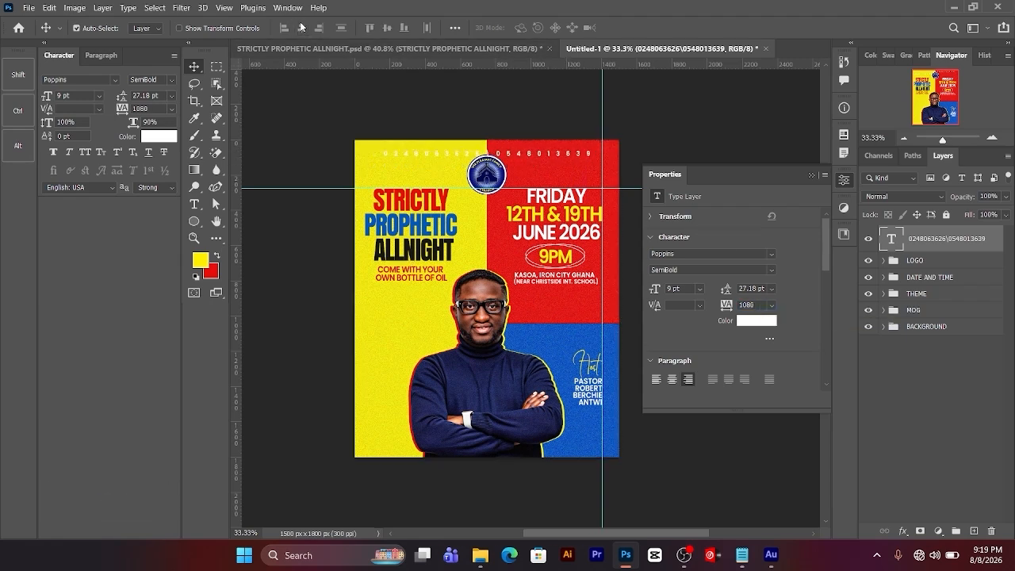
- Color the first phone number, over the yellow background, red by sampling the background color swatch
key("t")
left_click_drag(594, 149, 356, 138)
left_click(756, 321)
left_click(215, 272)
key("Return")
- Color the second phone number, over the red background, yellow by sampling the foreground color swatch
left_click_drag(492, 148, 598, 149)
left_click(753, 321)
left_click(202, 257)
key("Return")
key("ctrl+Return")
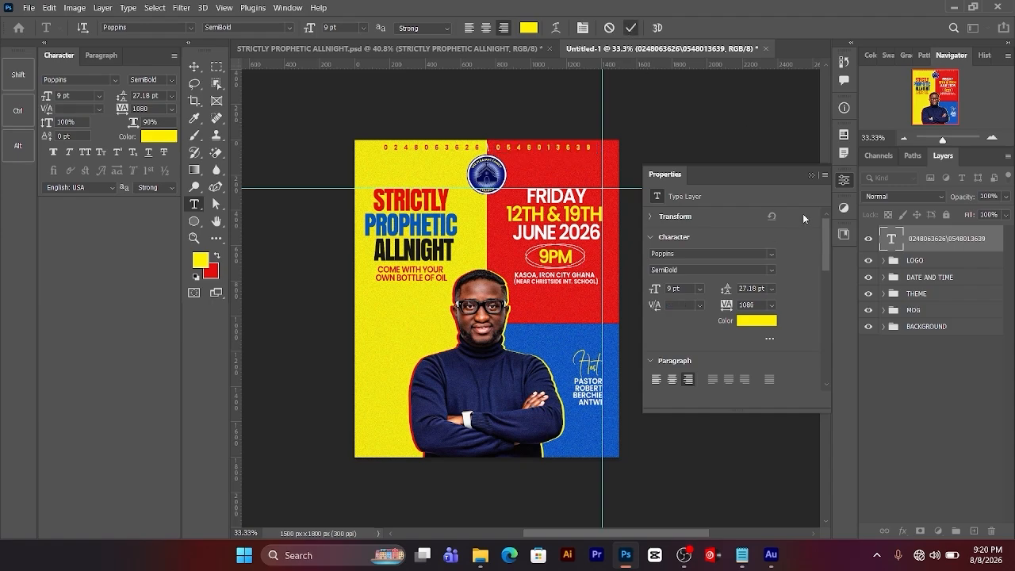
- Align the two-color phone number line to the horizontal center of the canvas and collapse the text properties
key("v")
key("ctrl+a")
left_click(304, 30)
key("ctrl+d")
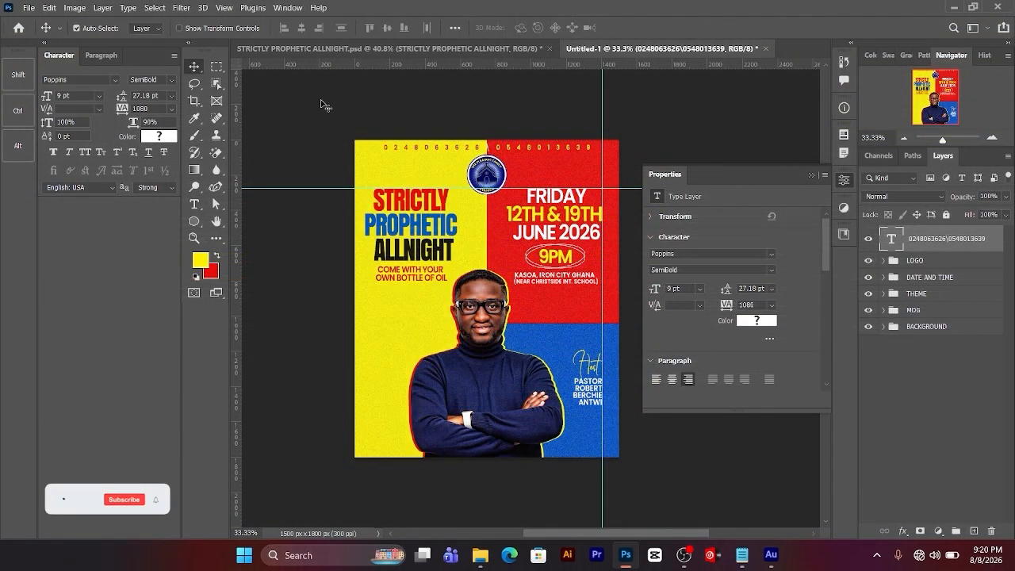
left_click(811, 176)
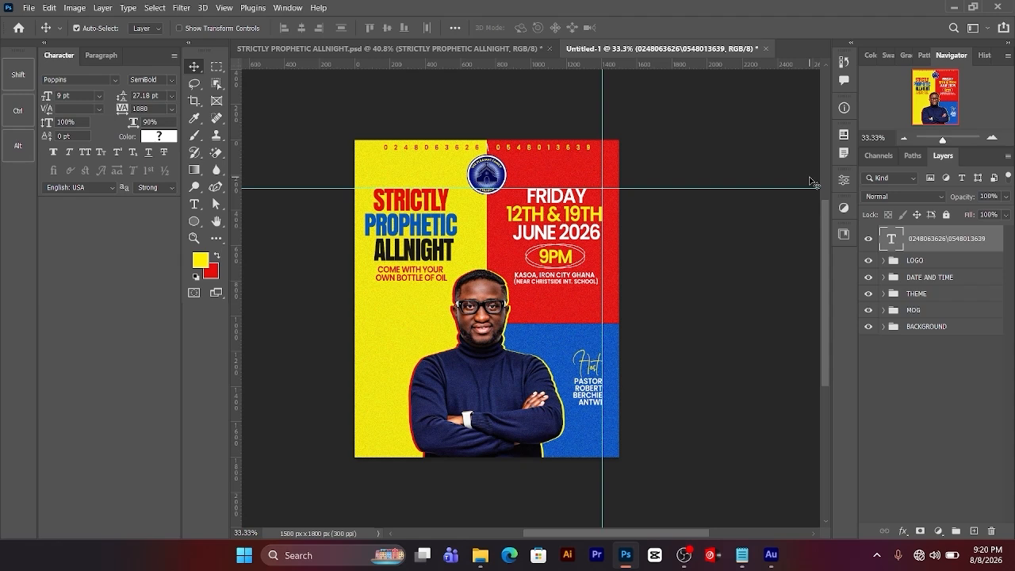
- Place the HALFTONE EFFECT image from the STRICTLY PROPHETIC RESOURCES folder over the whole flyer as the uppermost layer
left_click(478, 562)
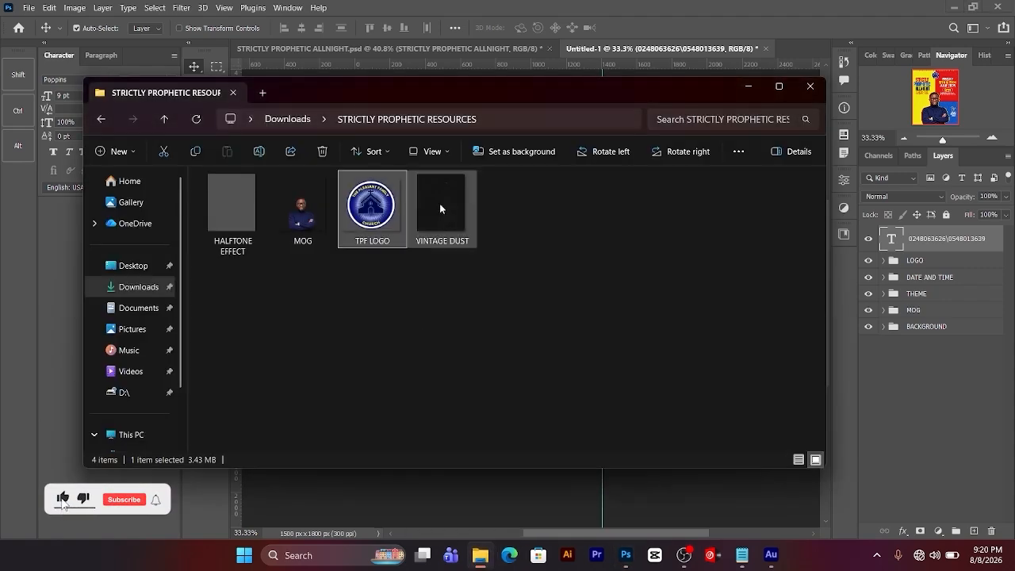
left_click(236, 212)
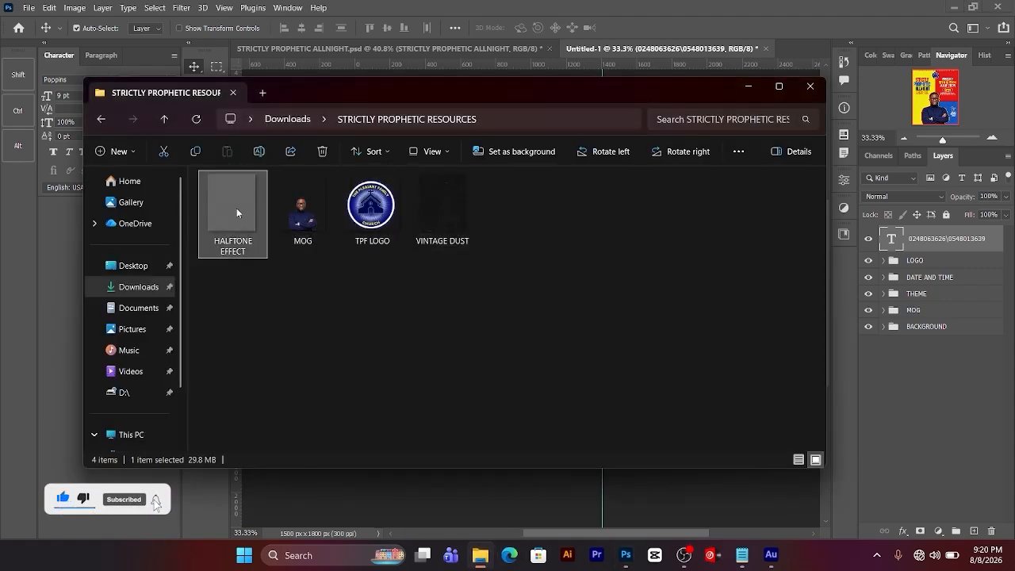
left_click_drag(236, 208, 482, 252)
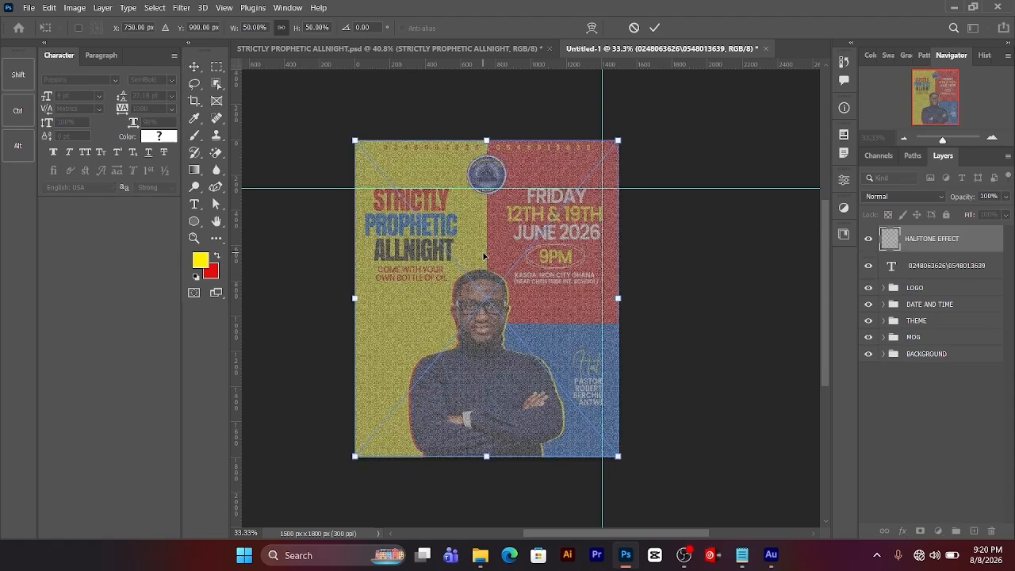
key("Return")
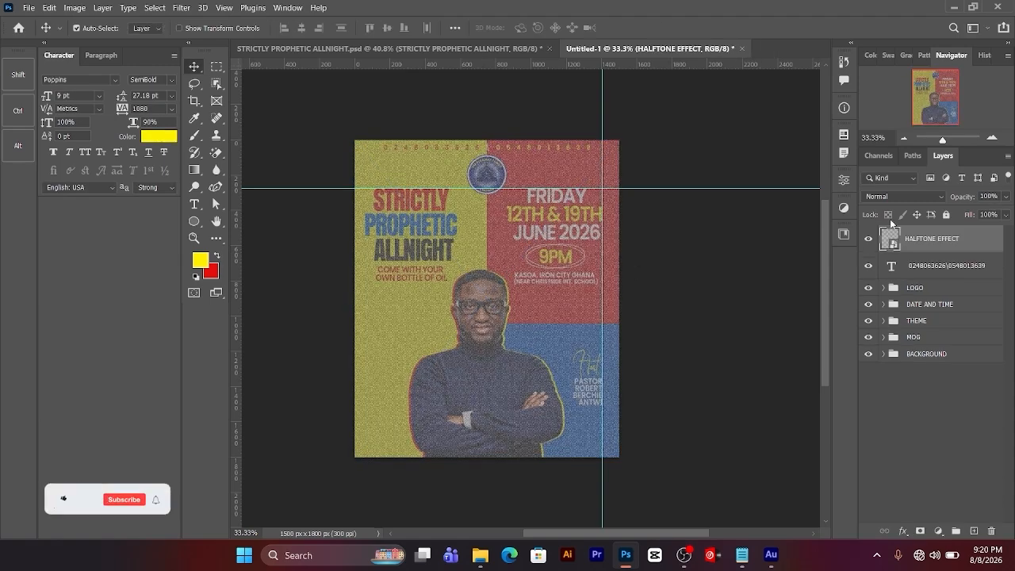
- Set the HALFTONE EFFECT layer's blend mode to Overlay and its opacity to 60%
left_click(937, 197)
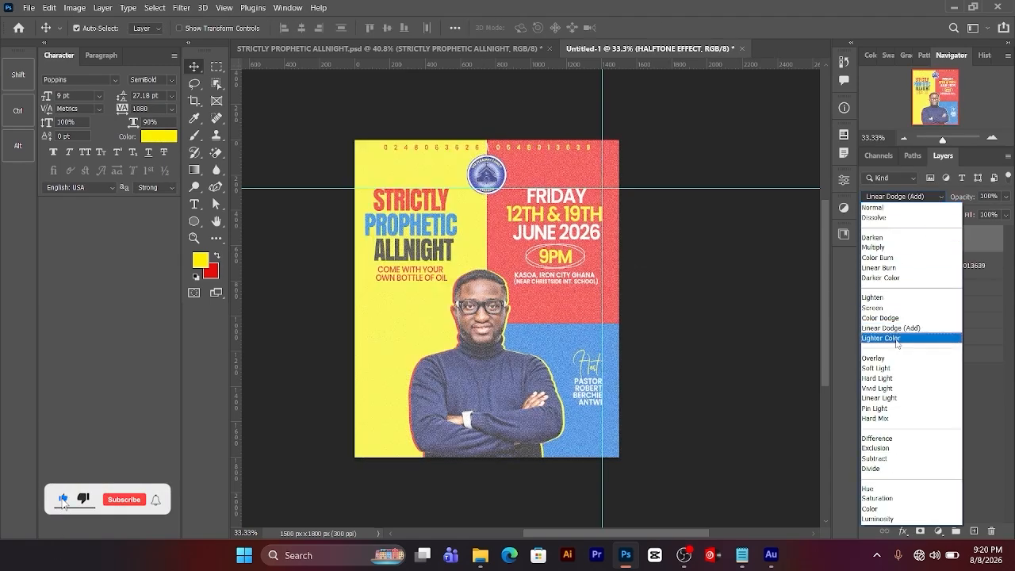
left_click(888, 360)
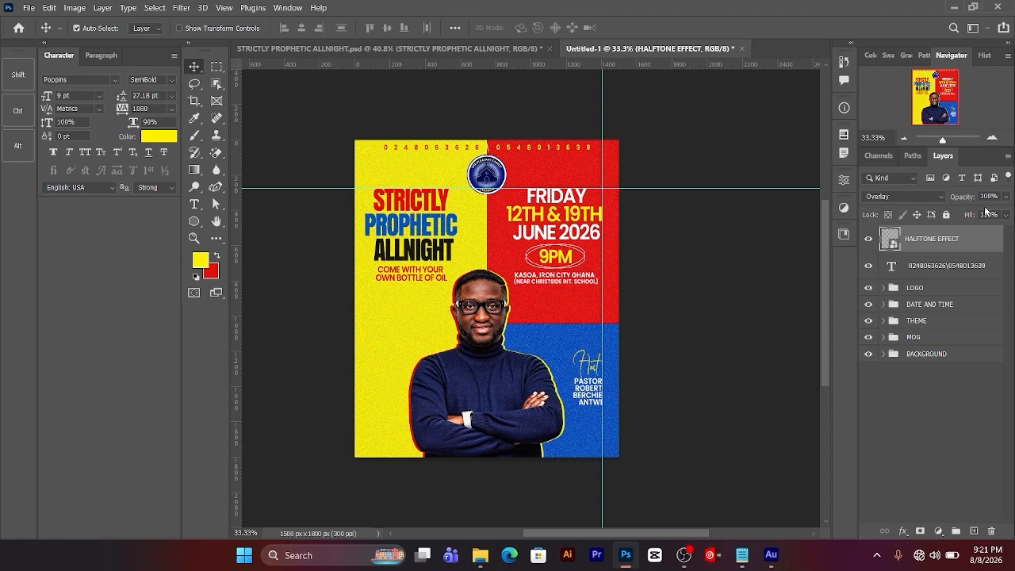
left_click_drag(964, 198, 938, 196)
- Place the VINTAGE DUST image over the whole flyer and set its blend mode to Screen
left_click(486, 557)
left_click_drag(441, 207, 489, 336)
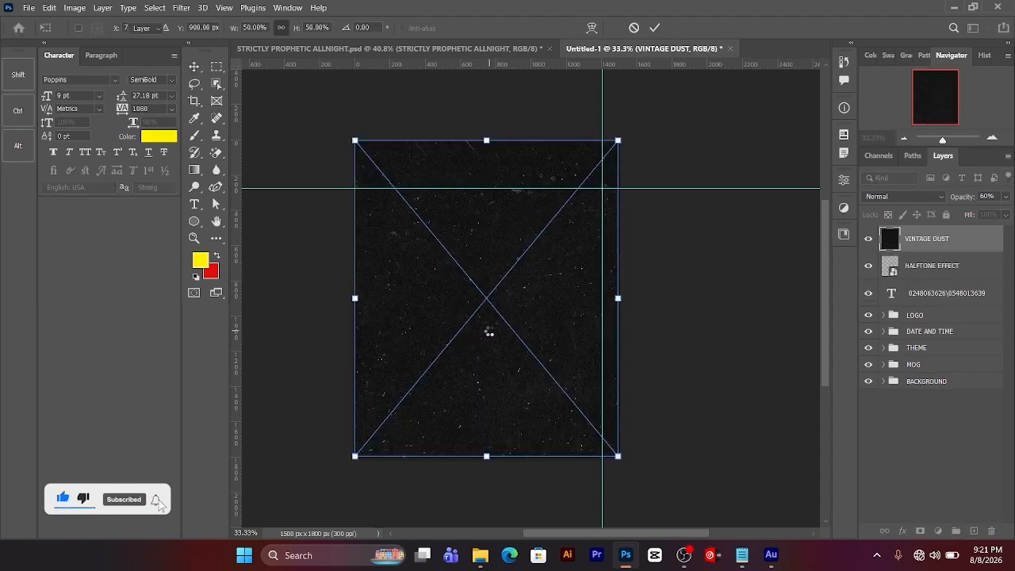
key("Return")
left_click(914, 197)
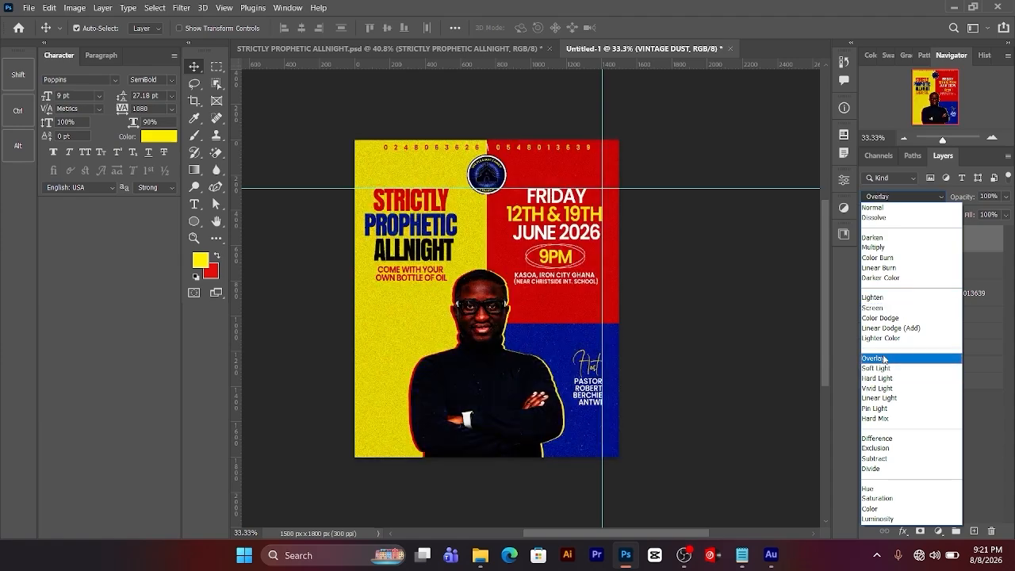
left_click(880, 311)
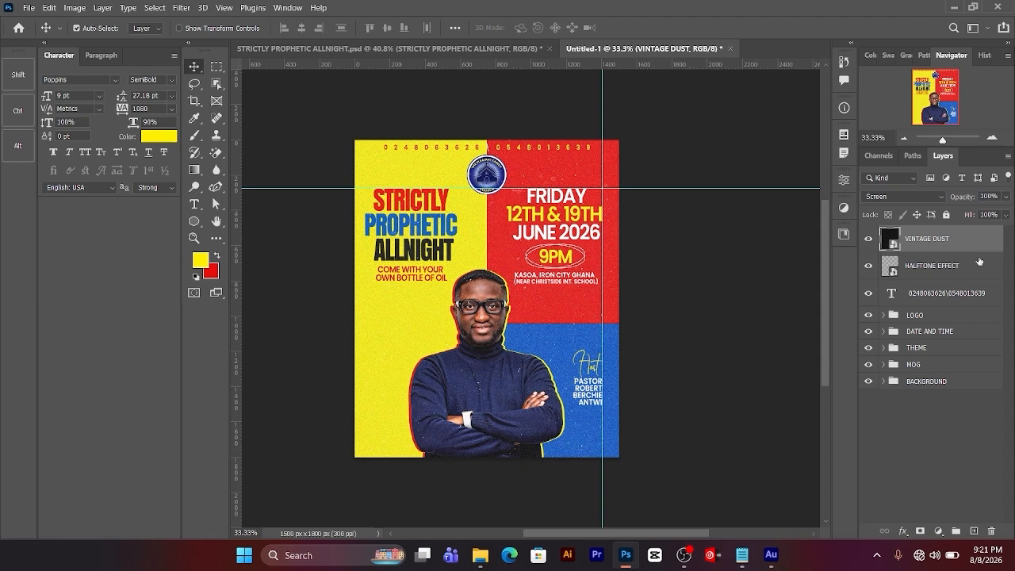
- Add a Brightness/Contrast adjustment clipped to the VINTAGE DUST layer, with contrast set to 100
left_click(902, 530)
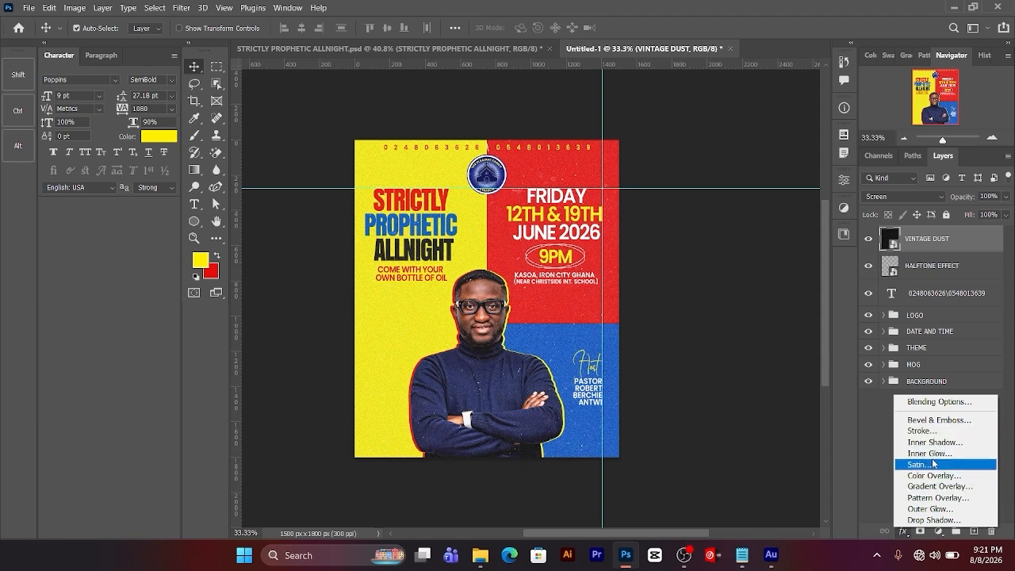
left_click(883, 457)
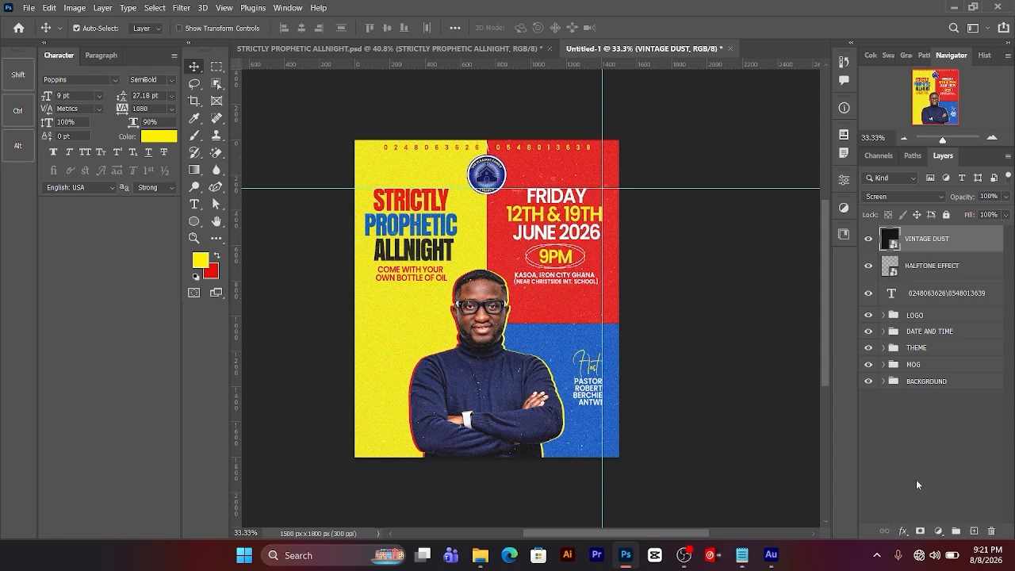
left_click(938, 533)
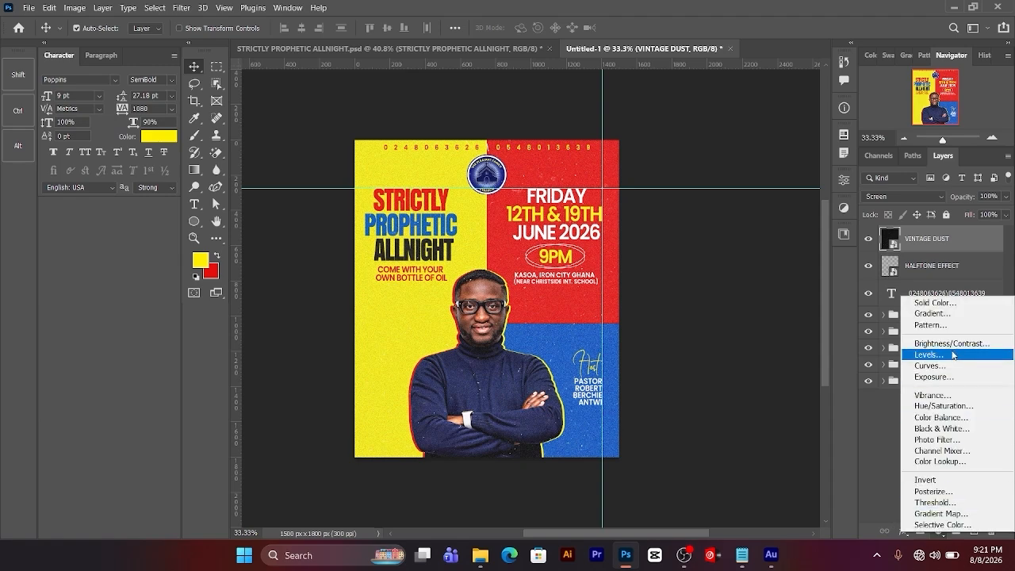
left_click(951, 344)
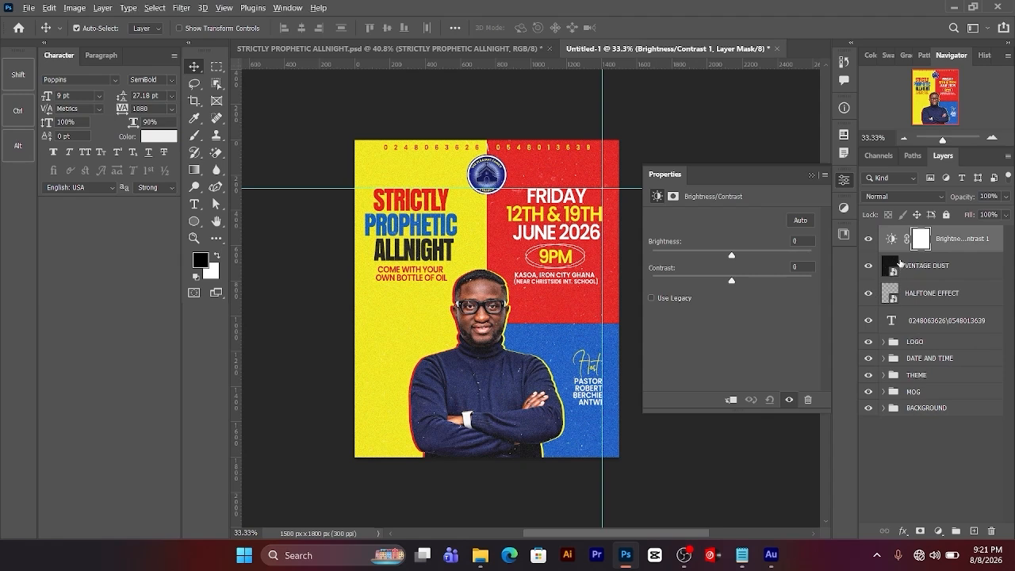
left_click(895, 251, "alt")
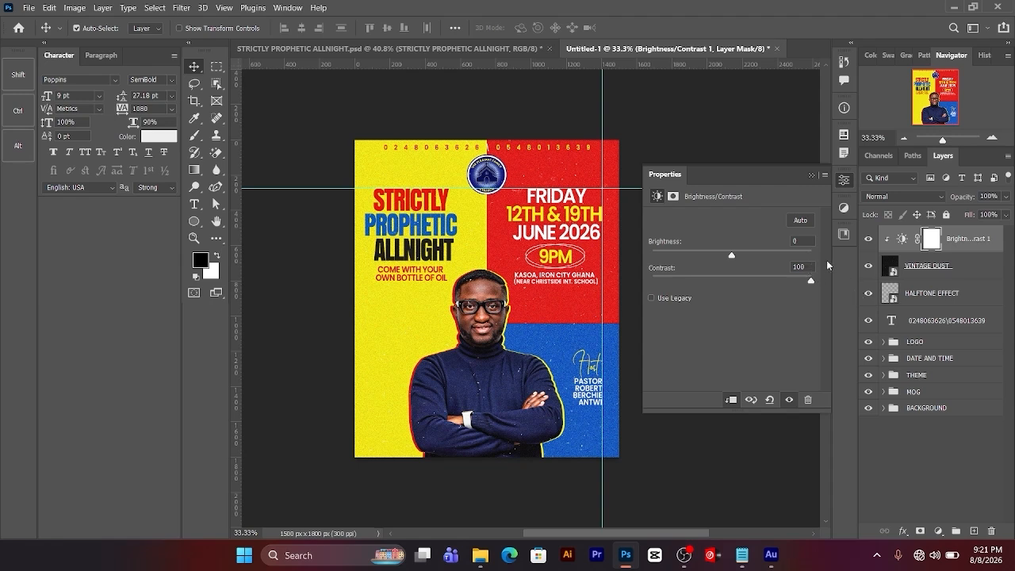
left_click(810, 176)
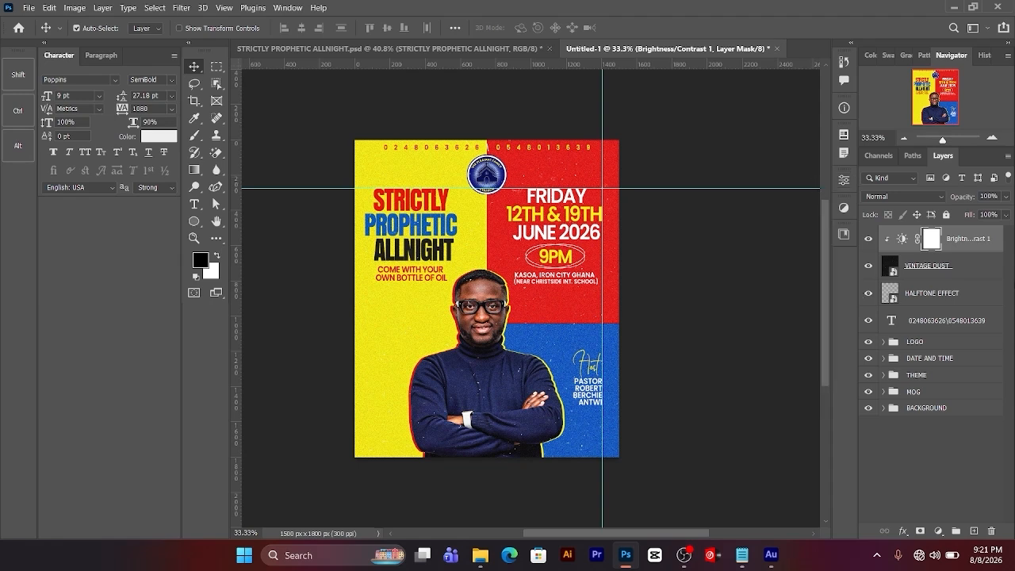